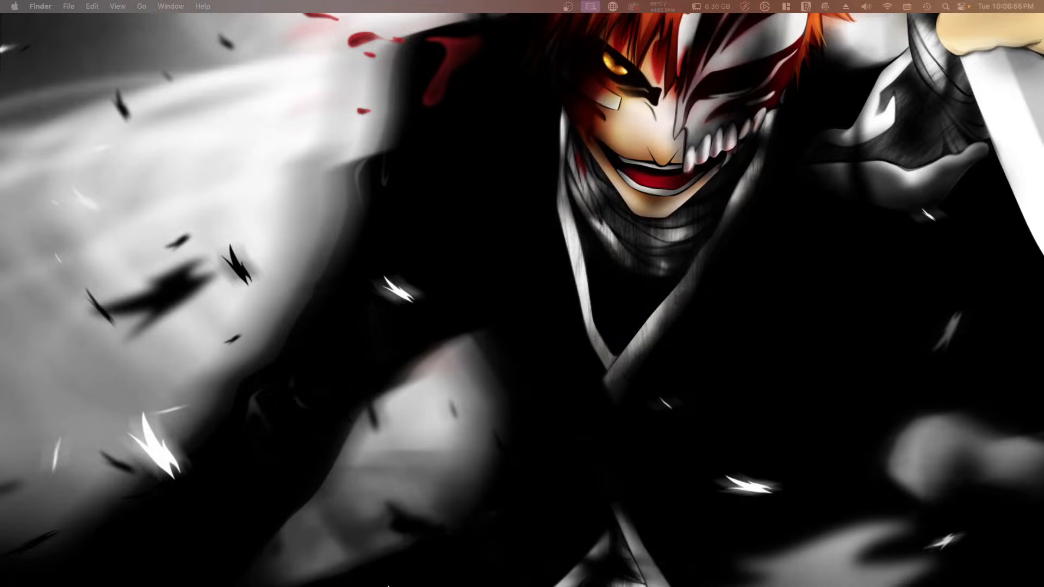
Step: Launch Adobe Photoshop 2023 from the Applications folder and open the recent file Shiri.psd
mouse_move(390, 585)
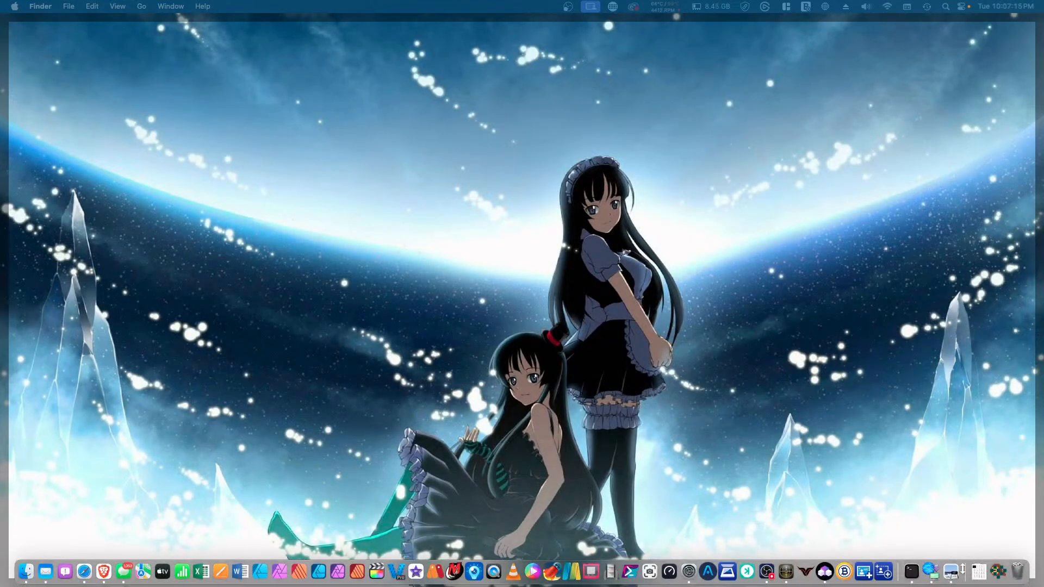
left_click(998, 571)
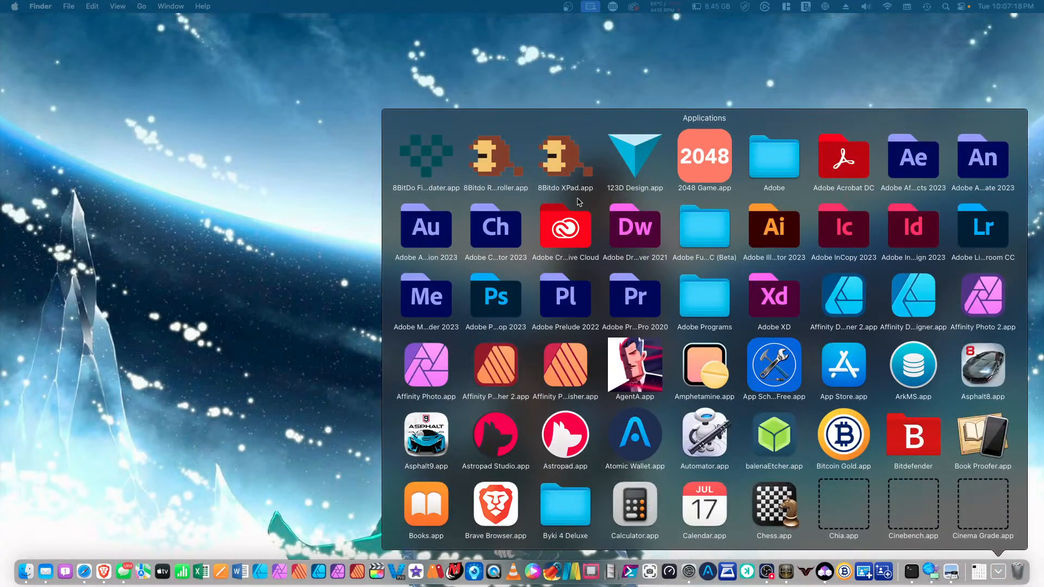
scroll(638, 321, "down", 5)
scroll(639, 321, "down", 10)
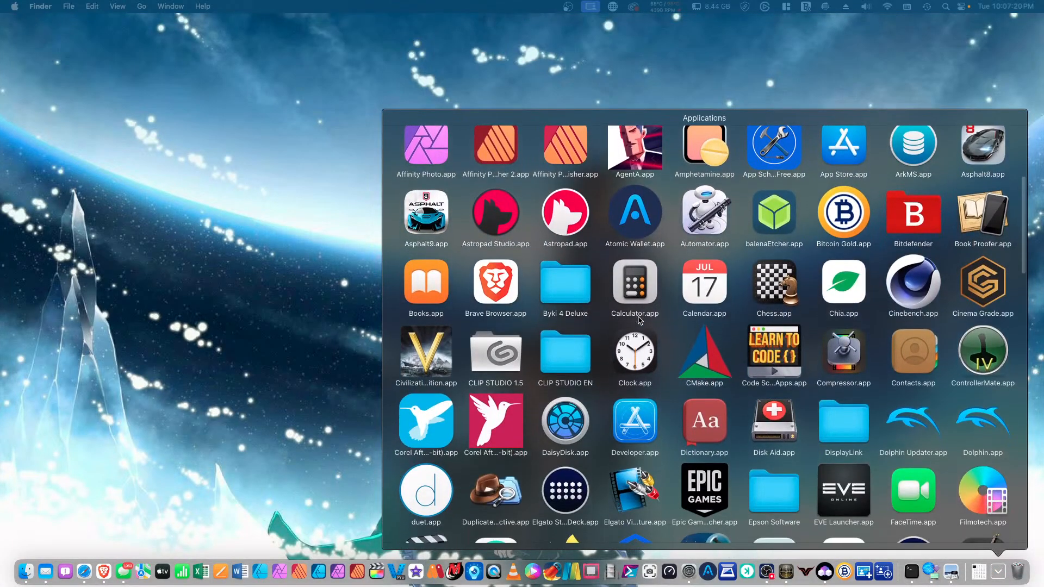
scroll(638, 321, "up", 15)
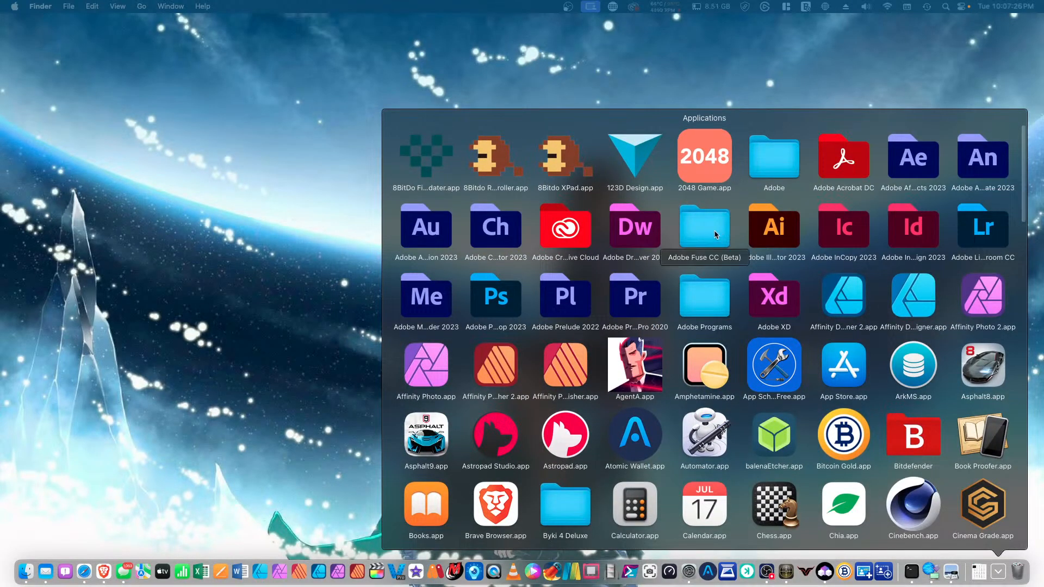
left_click(510, 306)
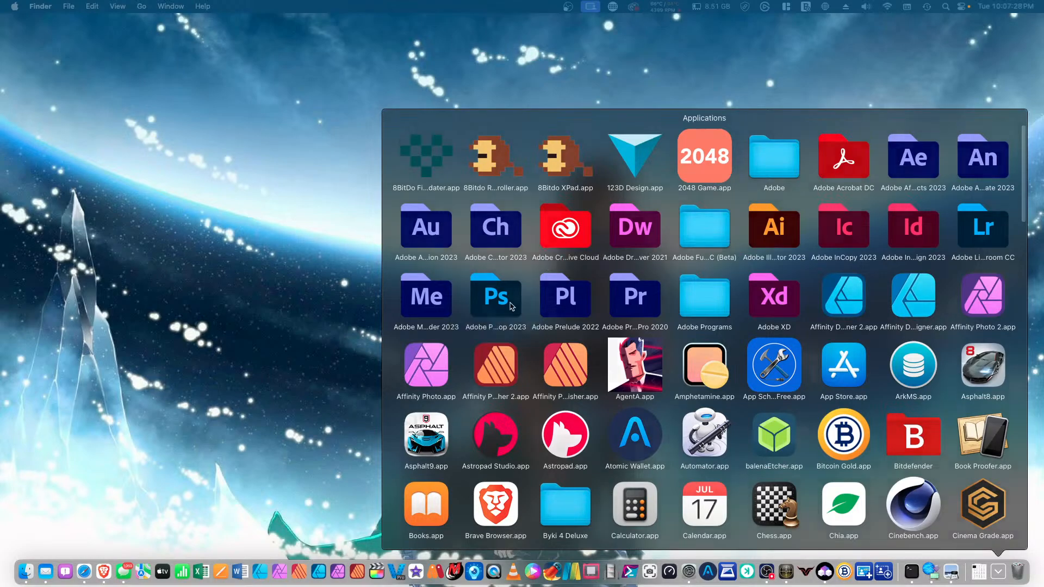
left_click(764, 433)
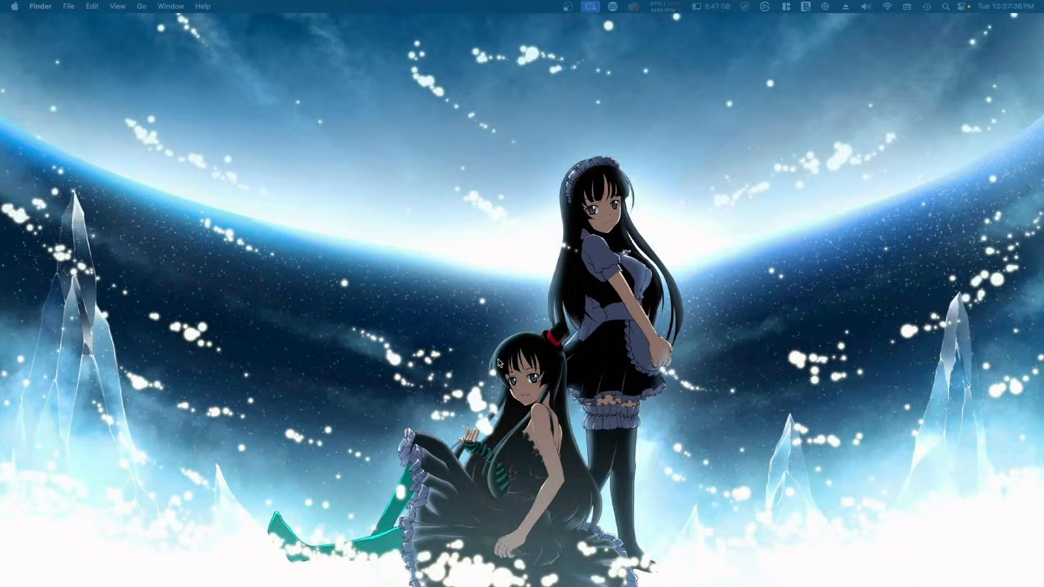
mouse_move(216, 574)
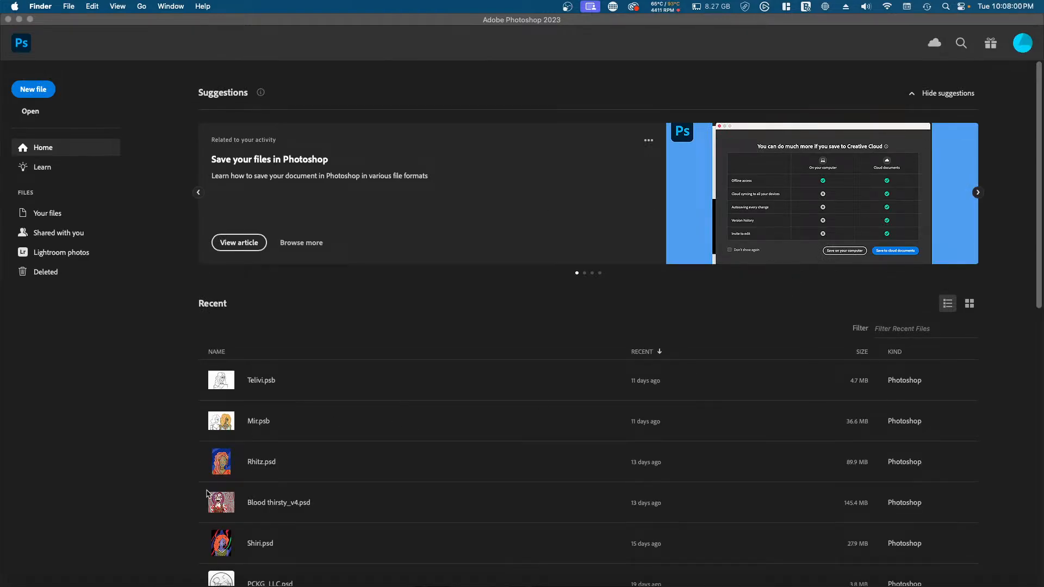
left_click(257, 544)
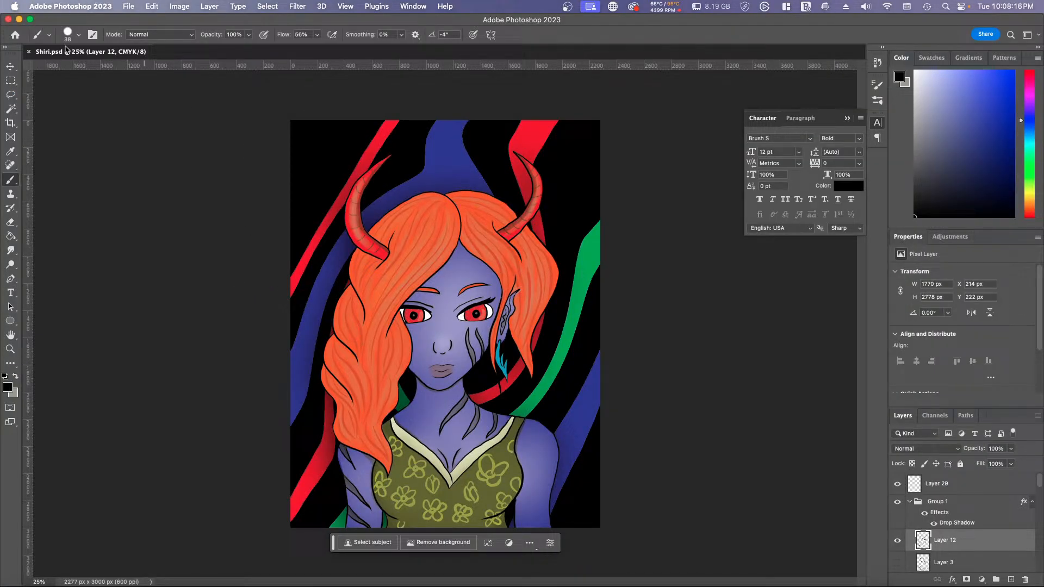
Step: Create a new 5 x 7 inch portrait document at 600 pixels/inch in CMYK Color mode with a white background
left_click(130, 6)
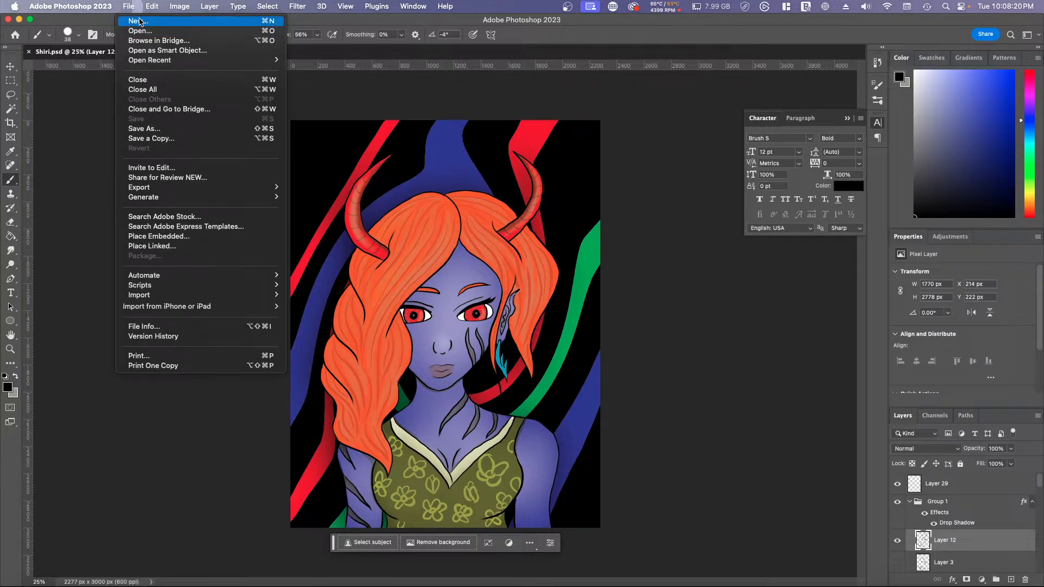
left_click(139, 20)
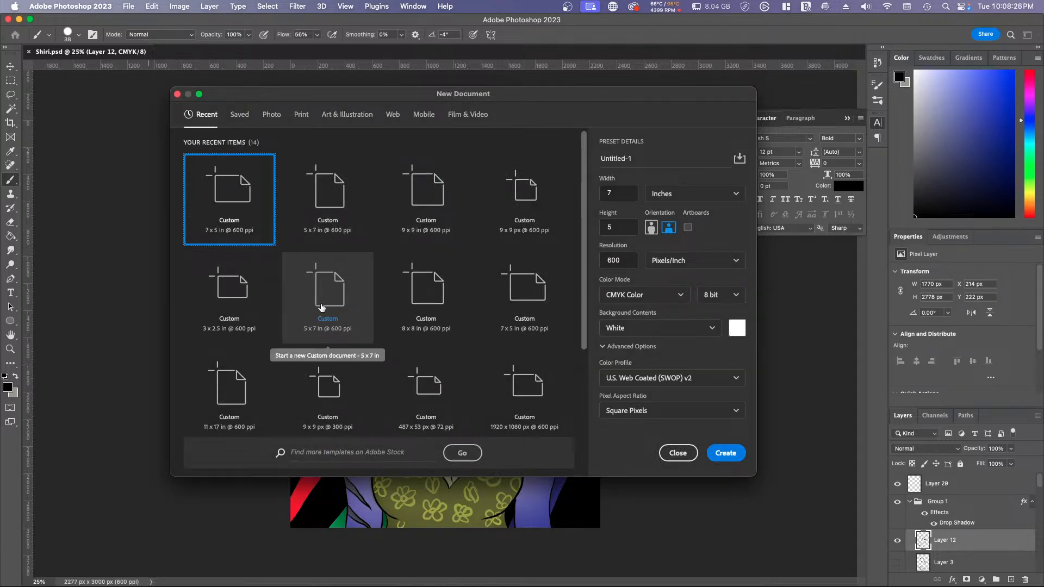
left_click(321, 307)
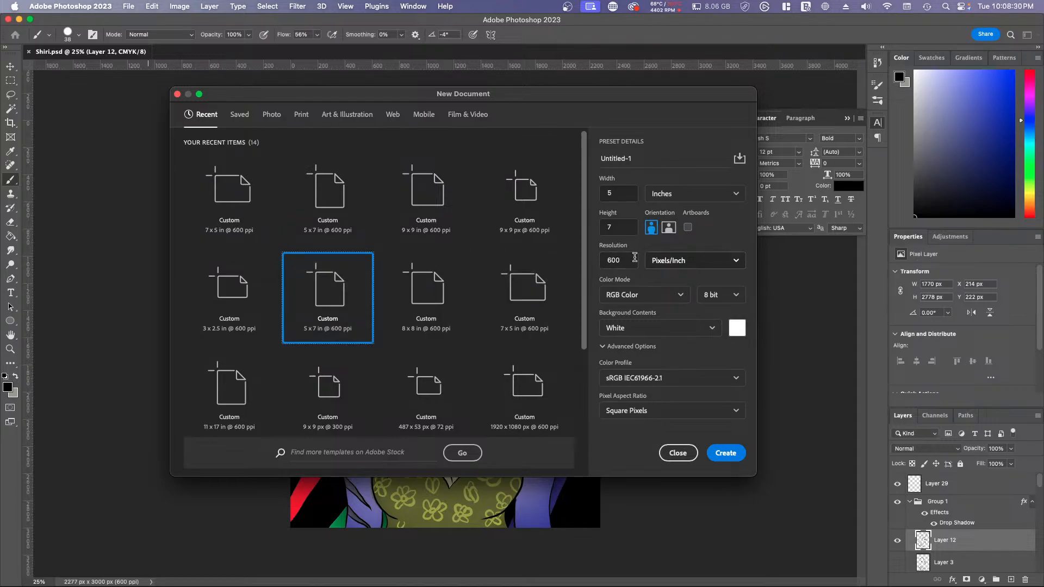
left_click(660, 295)
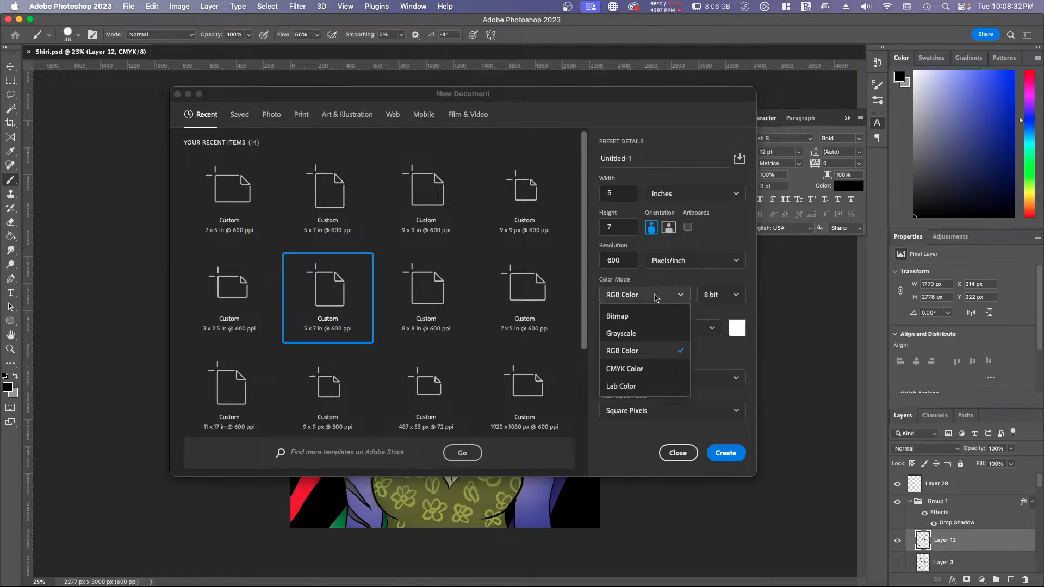
left_click(631, 368)
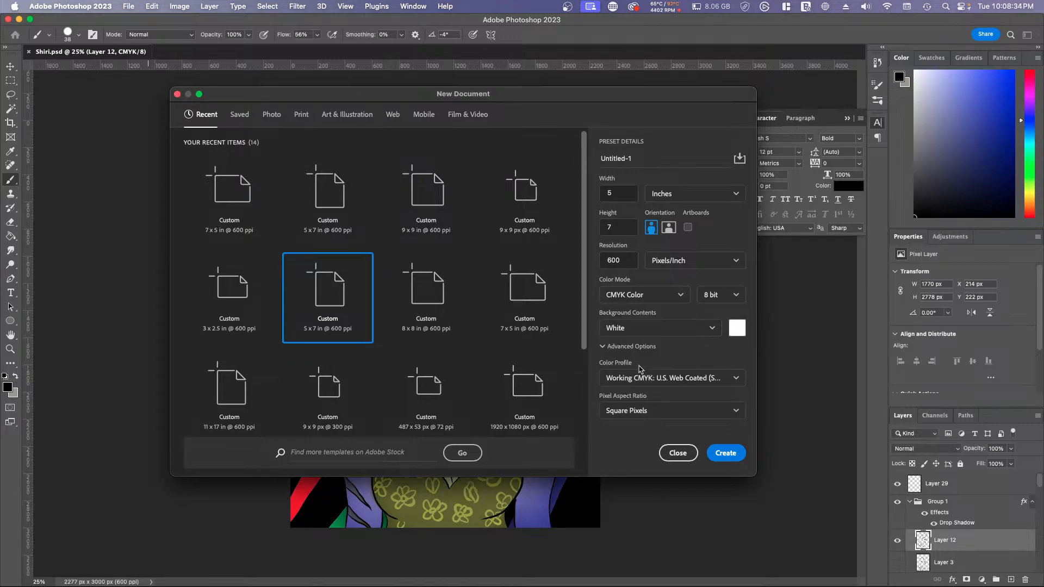
left_click(735, 455)
left_click(736, 455)
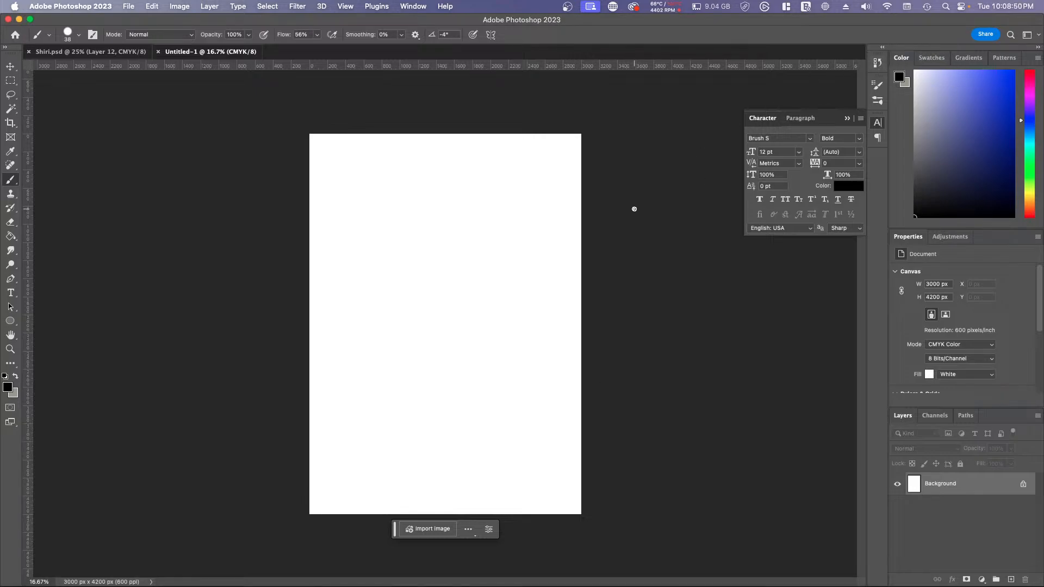
Step: Add a new layer above the background and set the Hard Round Pressure Size brush to 44 px
left_click(1011, 579)
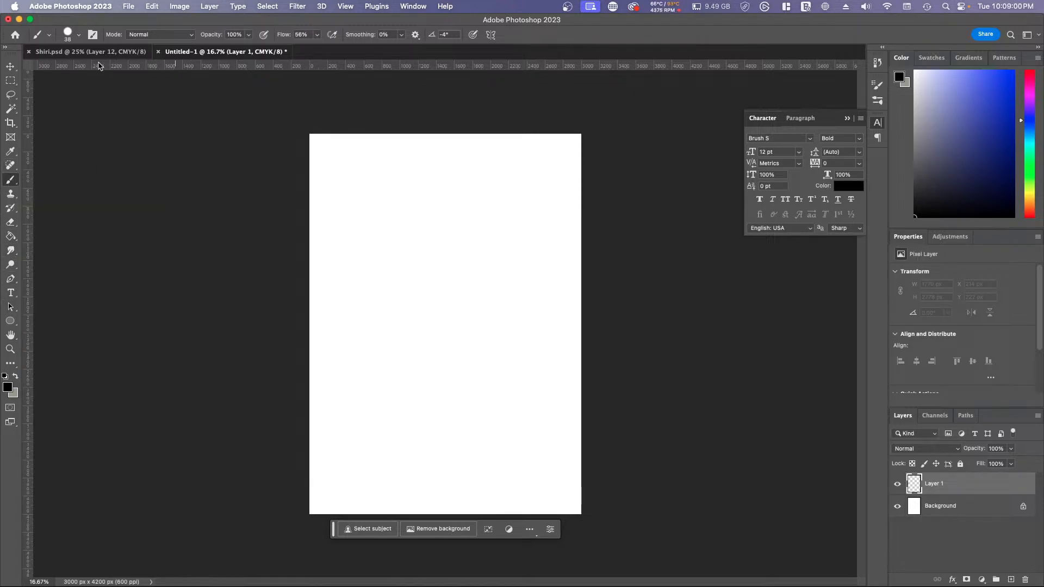
left_click(68, 34)
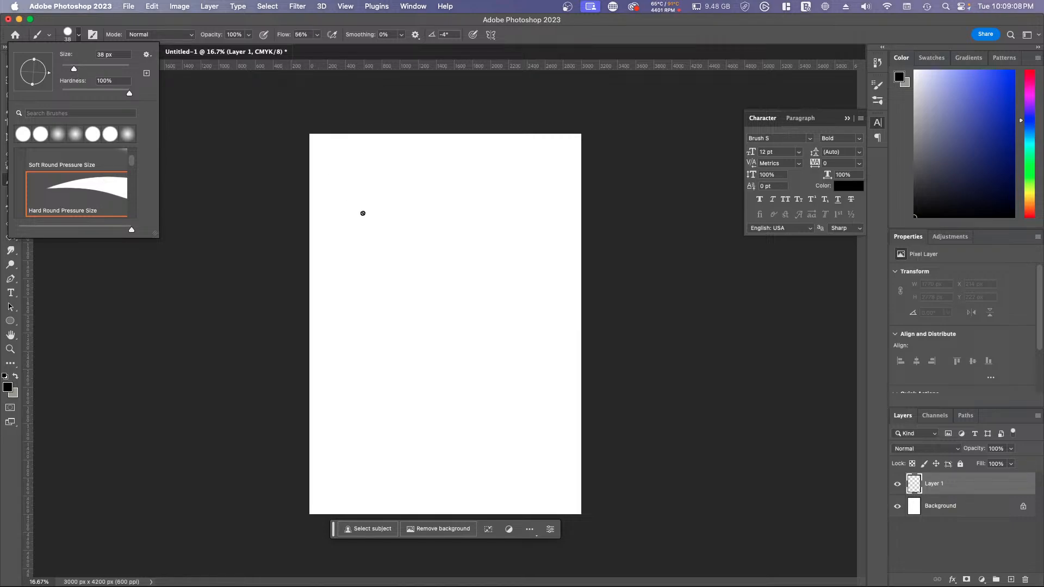
left_click_drag(73, 70, 77, 70)
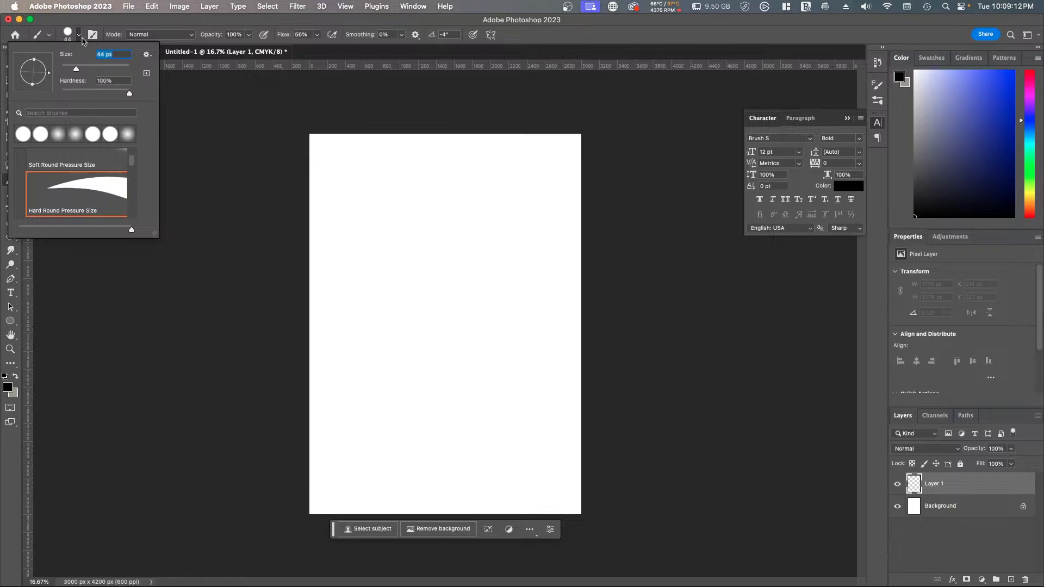
left_click(82, 37)
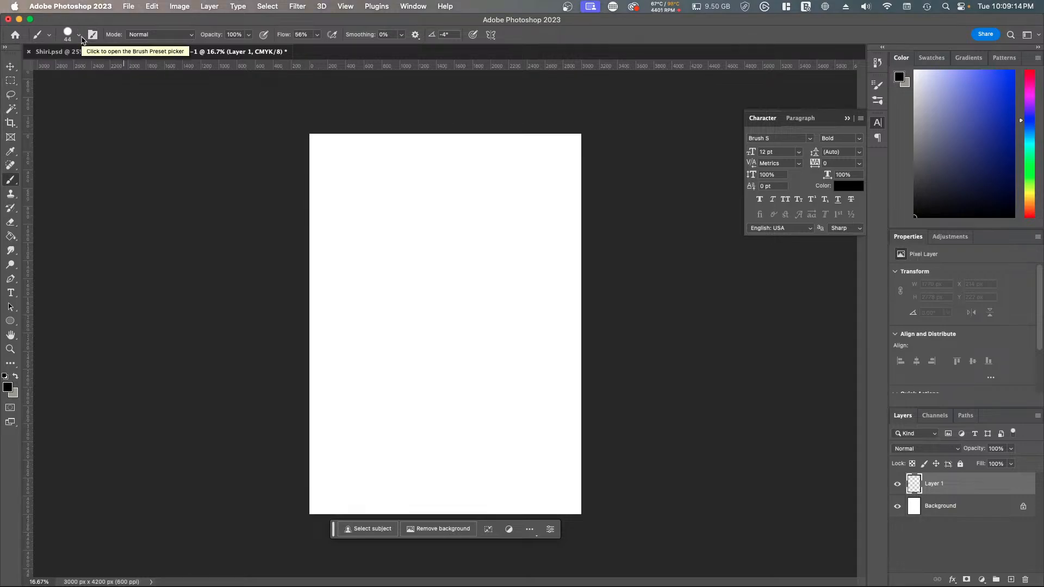
Step: Sketch loose overlapping ovals for a head in the upper half of the page, with rough strokes around the jaw
mouse_move(492, 188)
left_mouse_down()
mouse_move(541, 249)
mouse_move(524, 295)
left_mouse_up()
left_click_drag(522, 229, 494, 286)
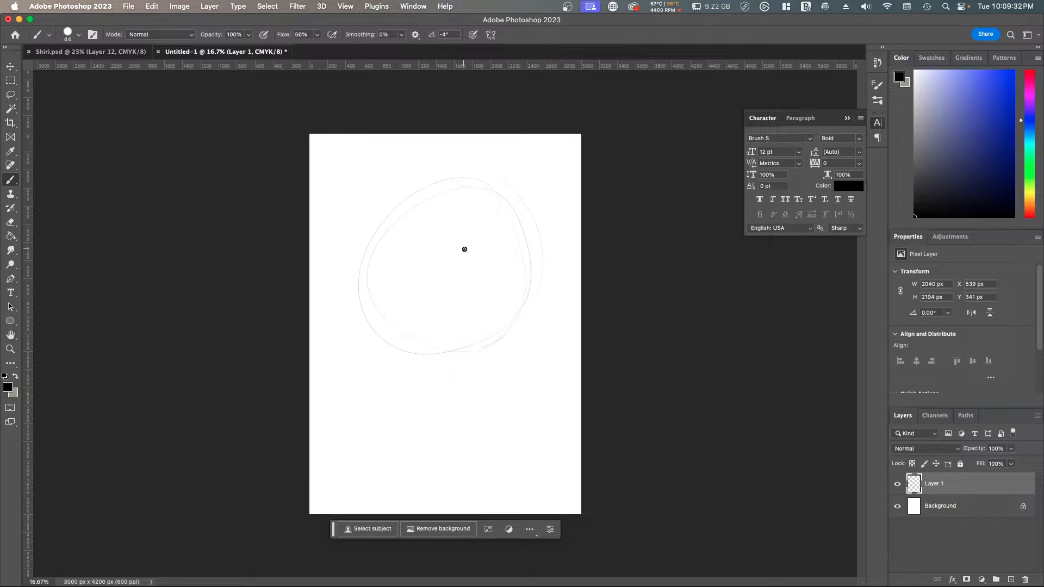
mouse_move(364, 225)
left_mouse_down()
mouse_move(495, 287)
mouse_move(487, 183)
mouse_move(452, 370)
mouse_move(375, 217)
mouse_move(437, 374)
left_mouse_up()
left_click_drag(530, 303, 489, 354)
left_click_drag(495, 198, 446, 375)
left_click_drag(376, 384, 345, 391)
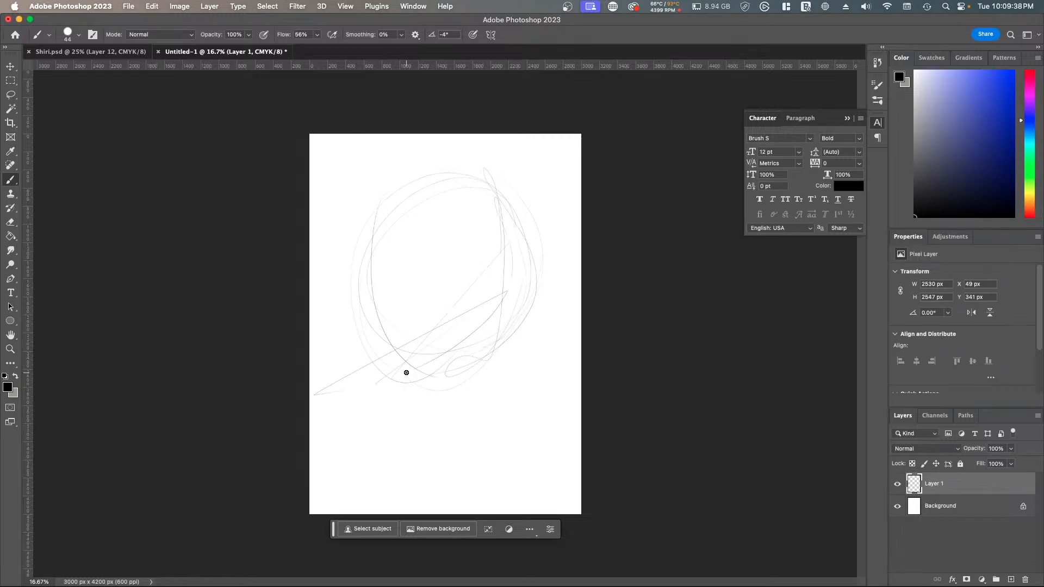
Step: Draw a horizontal eye line and a vertical center line across the sketched head as facial guidelines
left_click_drag(372, 276, 543, 272)
left_click_drag(433, 217, 436, 419)
left_click_drag(384, 291, 445, 287)
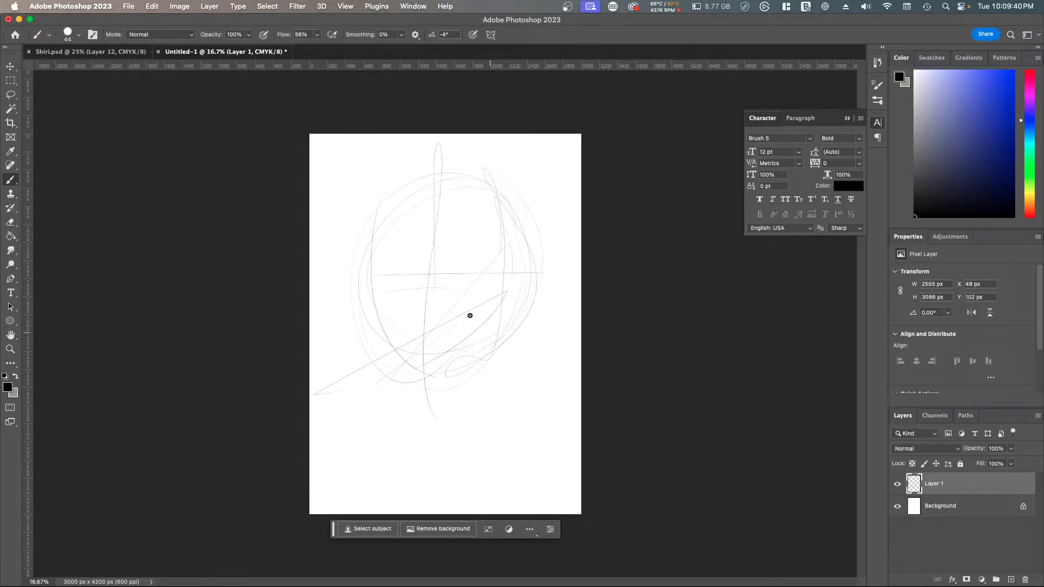
Step: Reinforce the head outline with darker strokes and rough in the neck and shoulders below it
left_click_drag(460, 176, 362, 259)
left_click_drag(428, 384, 528, 341)
left_click_drag(497, 202, 438, 411)
mouse_move(462, 181)
left_mouse_down()
mouse_move(517, 263)
mouse_move(443, 379)
left_mouse_up()
mouse_move(459, 405)
left_mouse_down()
mouse_move(400, 321)
mouse_move(390, 389)
left_mouse_up()
mouse_move(392, 352)
left_mouse_down()
mouse_move(475, 392)
mouse_move(524, 462)
mouse_move(415, 405)
mouse_move(515, 463)
mouse_move(581, 435)
mouse_move(563, 429)
left_mouse_up()
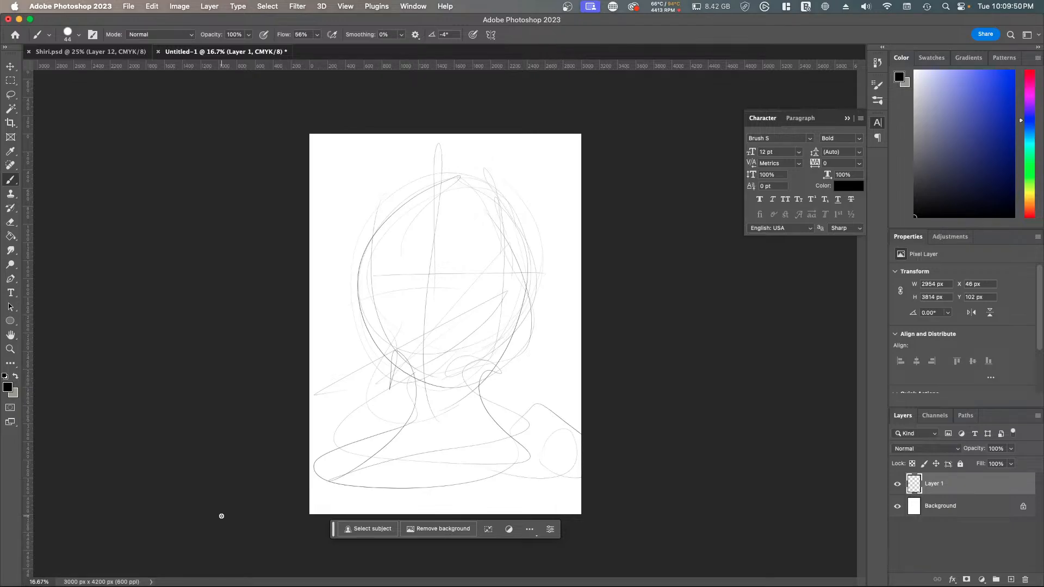
Step: Check the rough sketch up close, and add more loose shoulder and chest lines at the bottom of the page
scroll(502, 263, "up", 3)
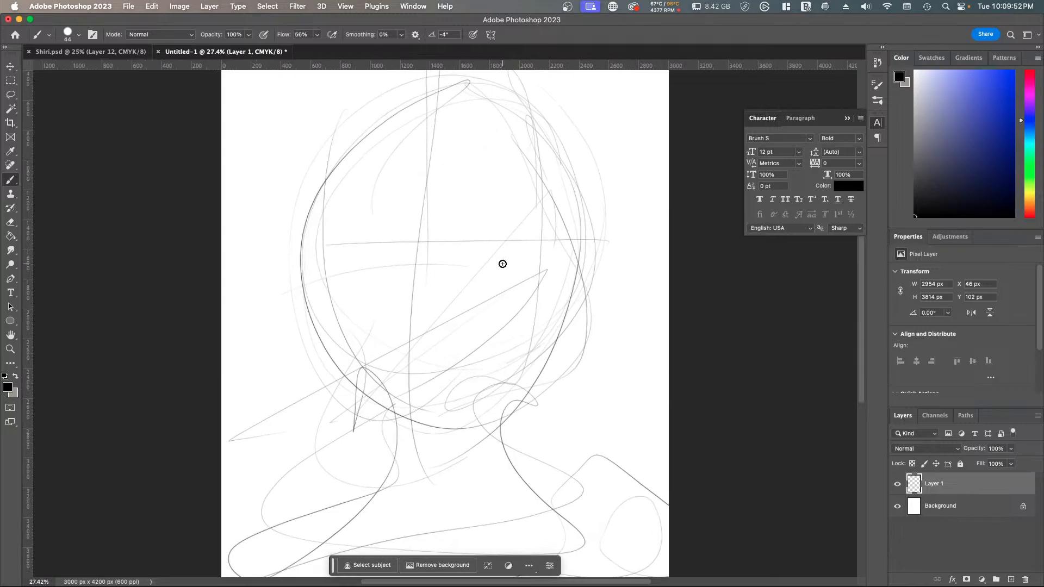
scroll(502, 264, "right", 5)
scroll(502, 263, "up", 2)
scroll(502, 264, "left", 3)
scroll(502, 264, "down", 1)
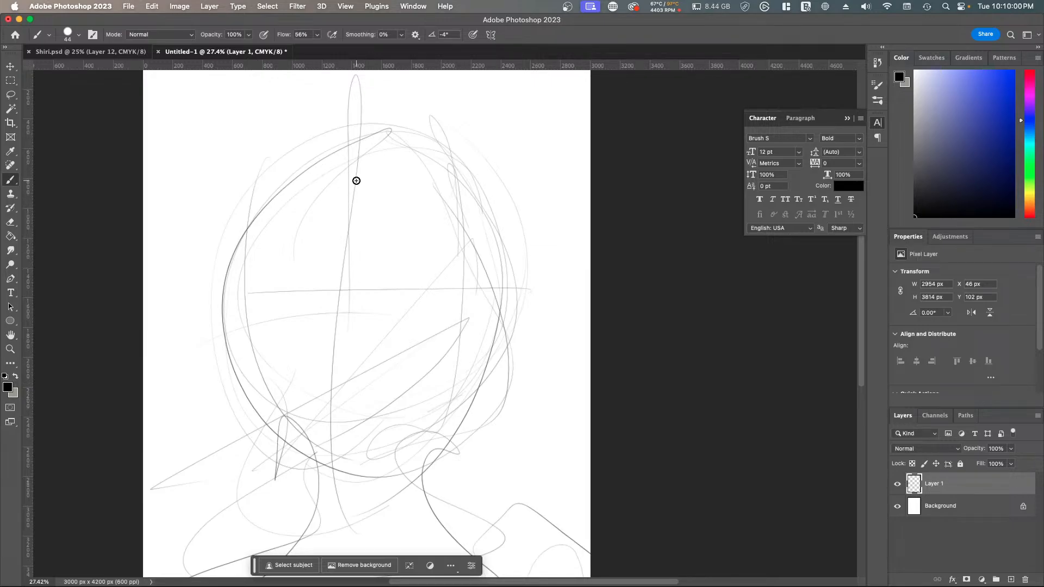
scroll(356, 181, "down", 3)
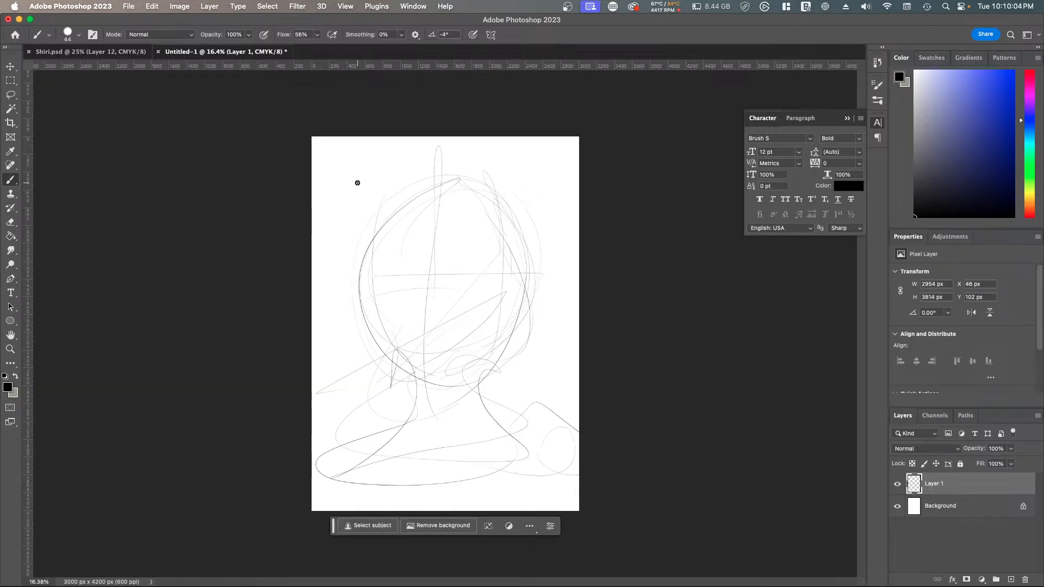
mouse_move(414, 374)
left_mouse_down()
mouse_move(552, 423)
mouse_move(574, 472)
mouse_move(311, 452)
mouse_move(372, 425)
mouse_move(379, 487)
mouse_move(341, 511)
mouse_move(617, 457)
left_mouse_up()
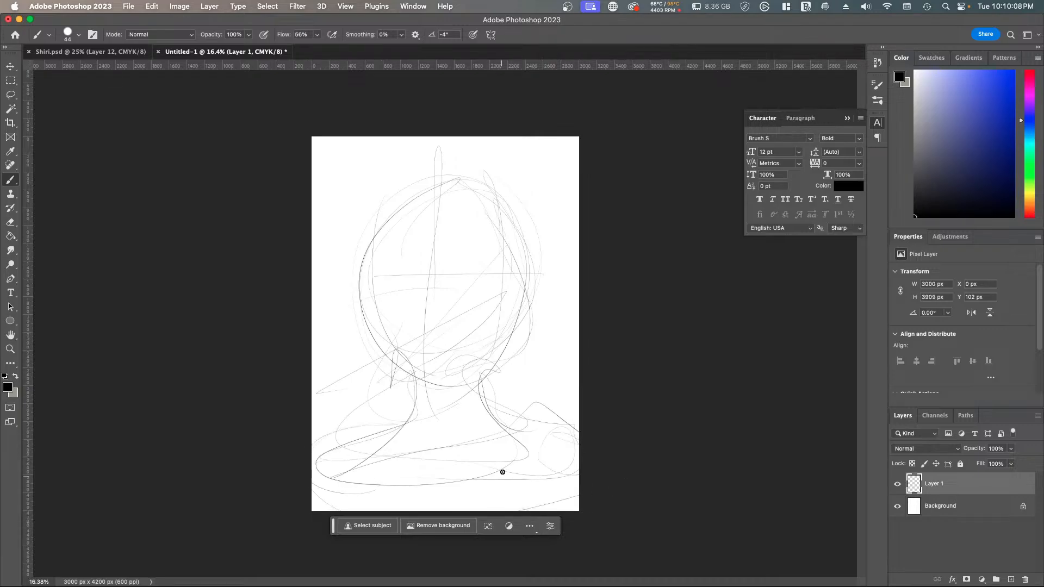
mouse_move(502, 472)
left_mouse_down()
mouse_move(581, 466)
mouse_move(437, 499)
left_mouse_up()
Step: Hide the first sketch layer and draw a tall head oval with overlapping strokes on a new layer
left_click(897, 484)
left_click(1010, 579)
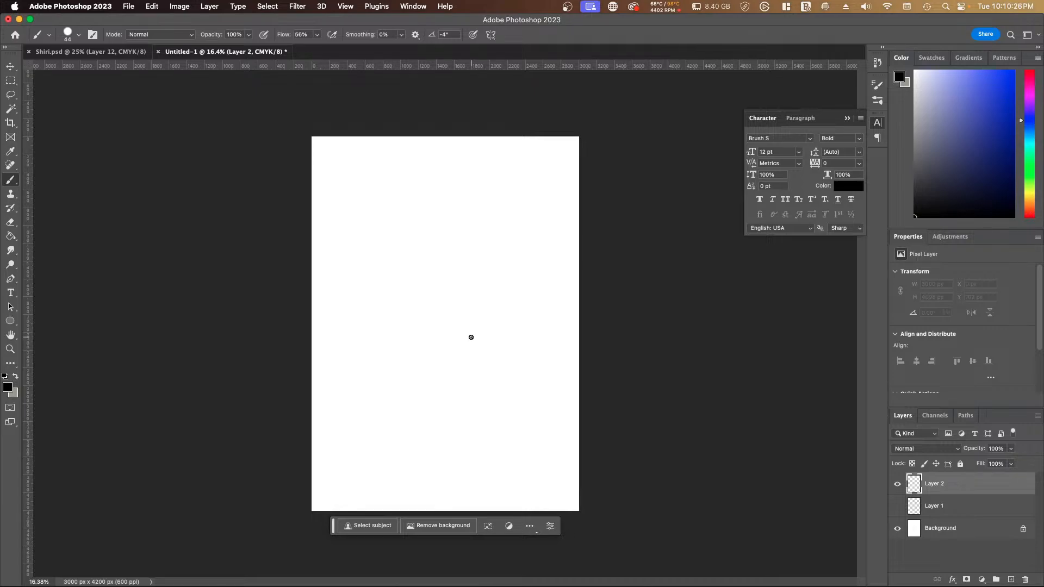
mouse_move(428, 223)
left_mouse_down()
mouse_move(457, 184)
mouse_move(517, 230)
mouse_move(344, 359)
mouse_move(347, 321)
left_mouse_up()
mouse_move(424, 189)
left_mouse_down()
mouse_move(528, 312)
mouse_move(505, 380)
left_mouse_up()
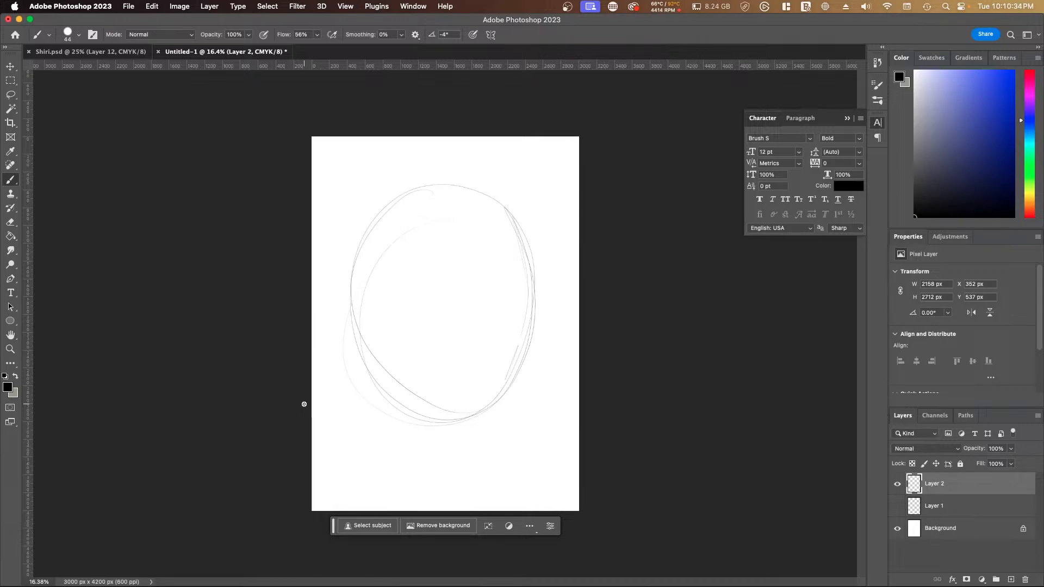
Step: Draw straight horizontal and vertical guidelines through the head oval, plus a curved center line for a three-quarter view
left_click_drag(349, 306, 546, 308)
left_click_drag(434, 192, 447, 420)
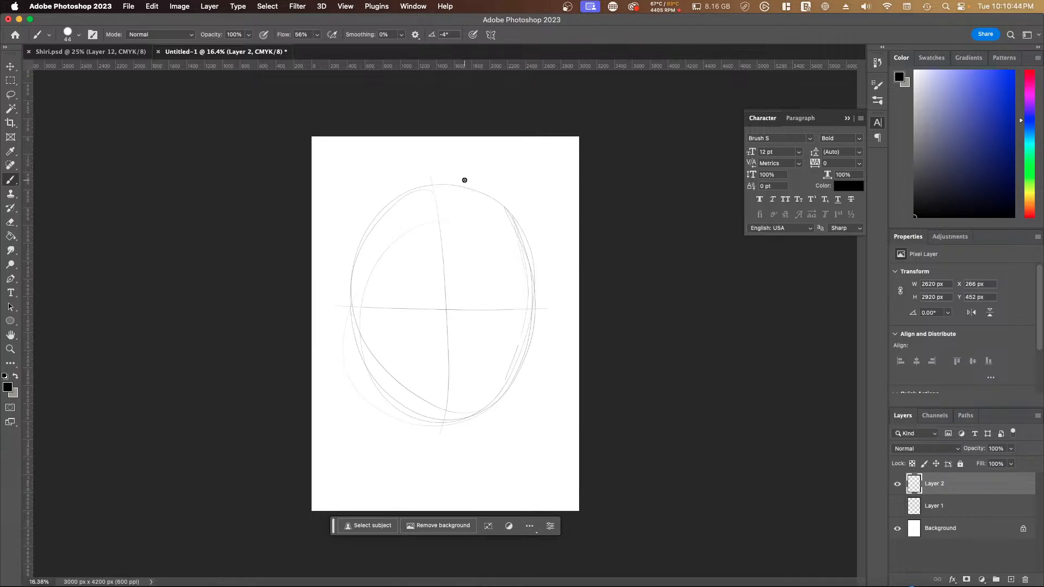
mouse_move(465, 179)
left_mouse_down()
mouse_move(497, 279)
mouse_move(473, 425)
left_mouse_up()
mouse_move(478, 196)
left_mouse_down()
mouse_move(507, 329)
mouse_move(459, 435)
left_mouse_up()
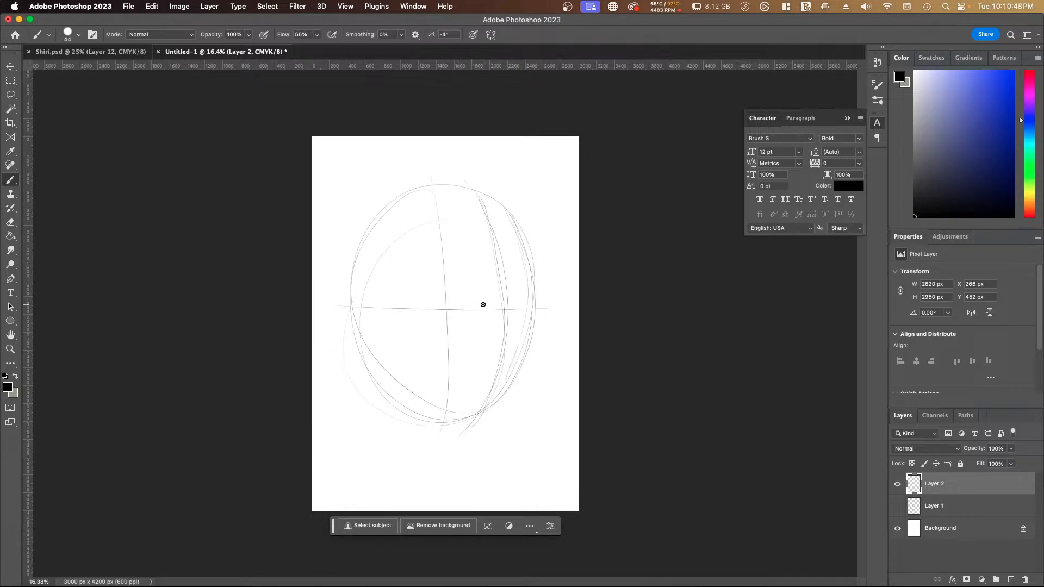
Step: Sketch the eyes and nose along the curved center line and a brow line across the forehead
mouse_move(497, 309)
left_mouse_down()
mouse_move(468, 317)
mouse_move(532, 297)
mouse_move(515, 309)
mouse_move(529, 321)
mouse_move(536, 315)
mouse_move(506, 308)
mouse_move(517, 345)
mouse_move(499, 357)
left_mouse_up()
mouse_move(532, 260)
left_mouse_down()
mouse_move(322, 255)
mouse_move(336, 363)
left_mouse_up()
left_click_drag(374, 269, 635, 272)
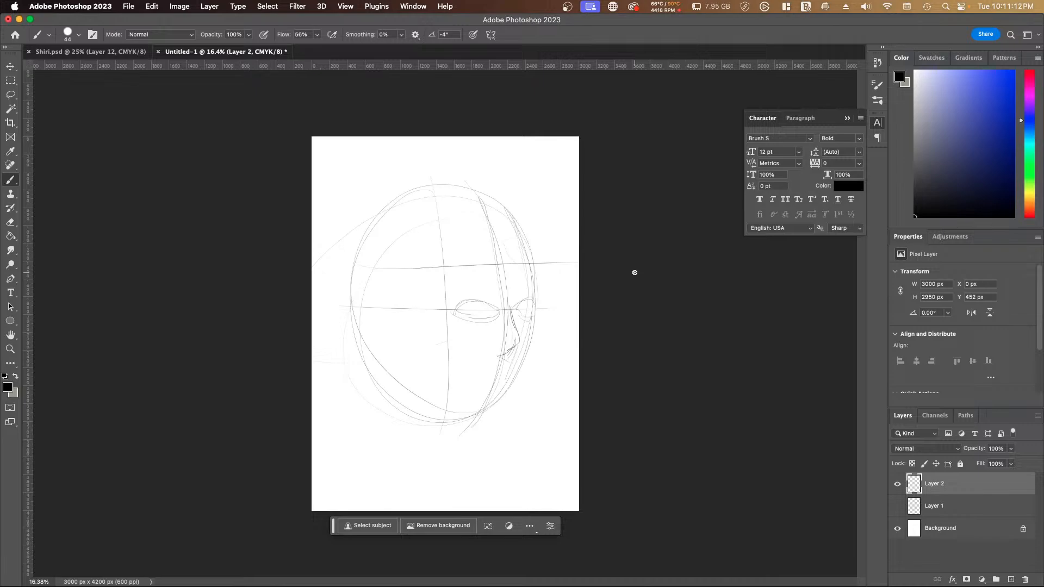
Step: Undo the facial features and all guidelines back to the plain head oval
key("super+z")
key("super+z")
key("super+z")
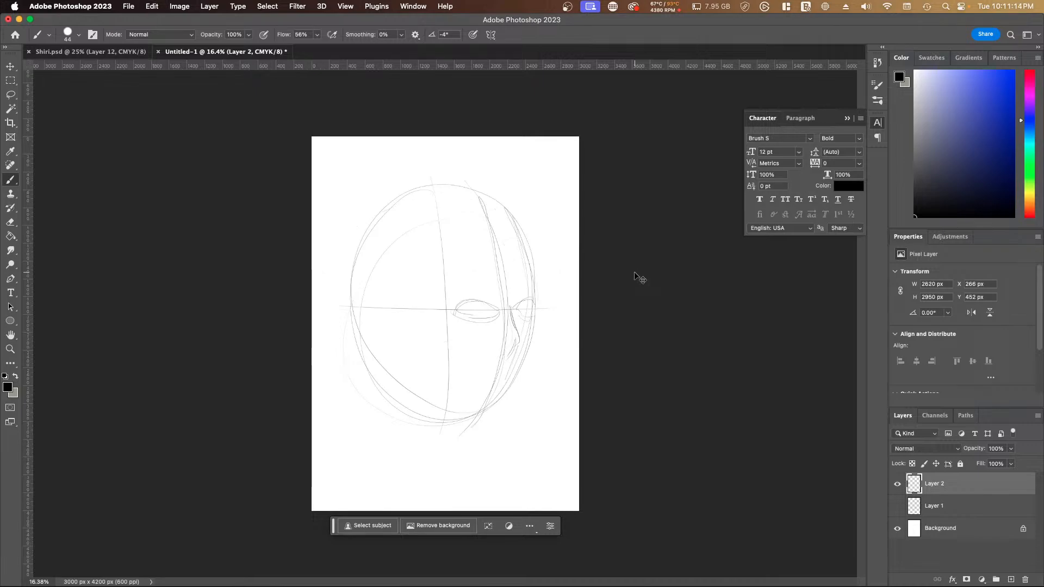
key("super+z")
key("super+z")
key("super+z")
key("super+z")
key("super+z")
key("super+z")
key("super+z")
key("super+z")
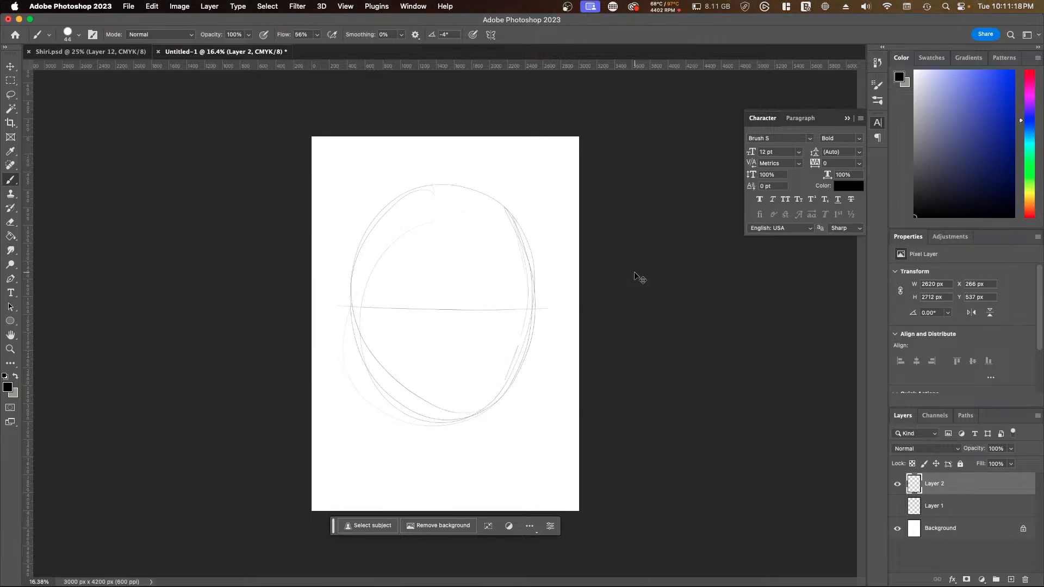
key("super+z")
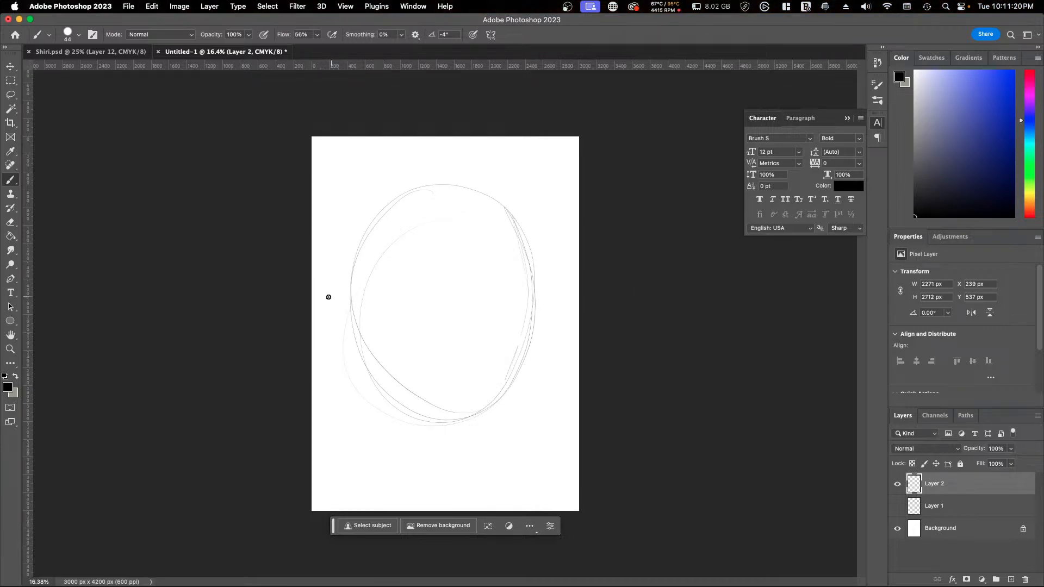
Step: Draw a curved horizontal eye line and a curved vertical center line wrapping around the head oval
mouse_move(328, 297)
left_mouse_down()
mouse_move(524, 296)
mouse_move(575, 260)
left_mouse_up()
left_click_drag(431, 176, 436, 459)
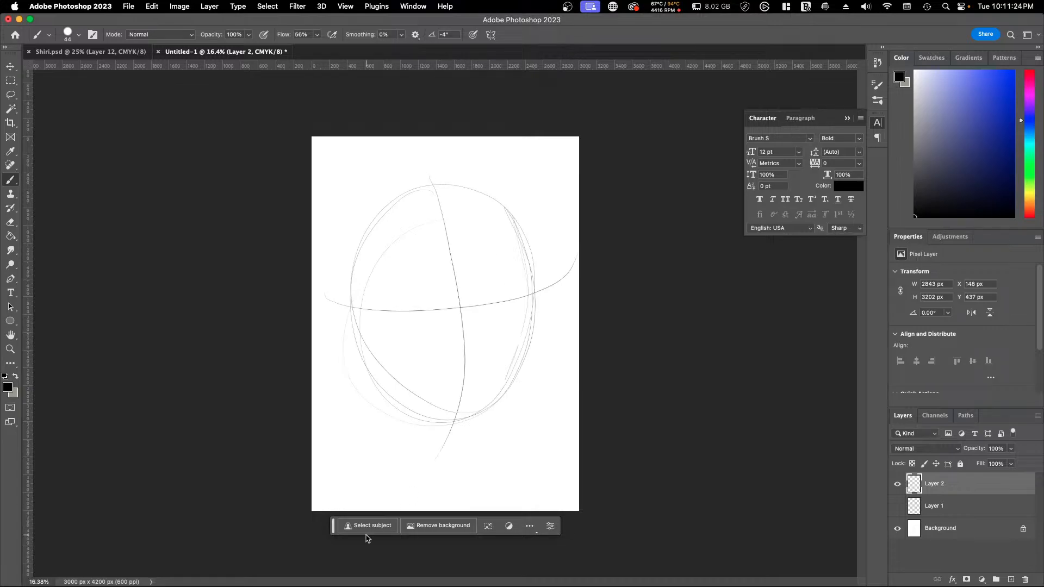
Step: Replace the curved center line with one turned further toward the far side of the face and sketch both eyes along the eye line
key("super+z")
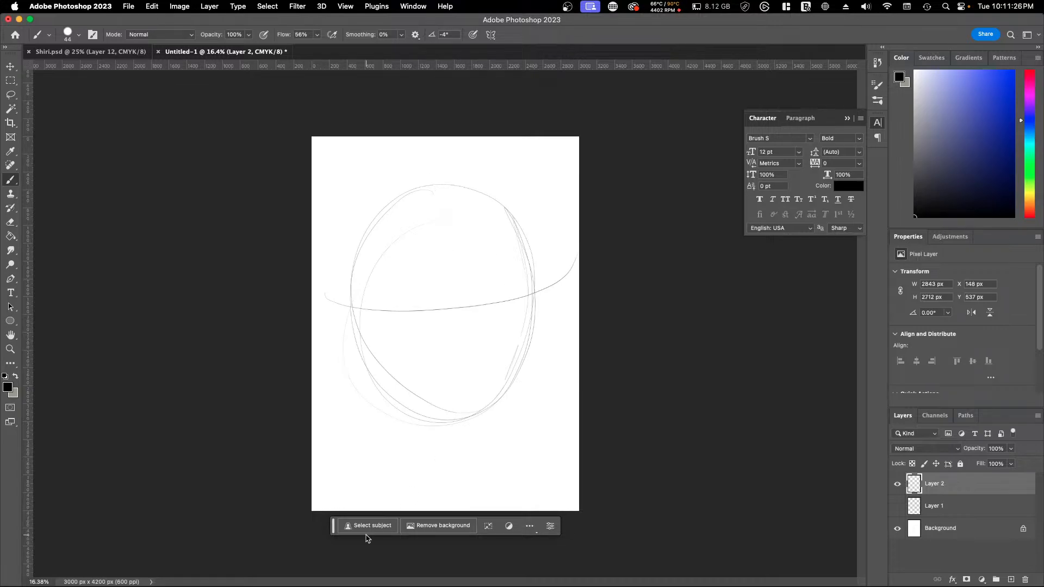
left_click_drag(438, 184, 449, 465)
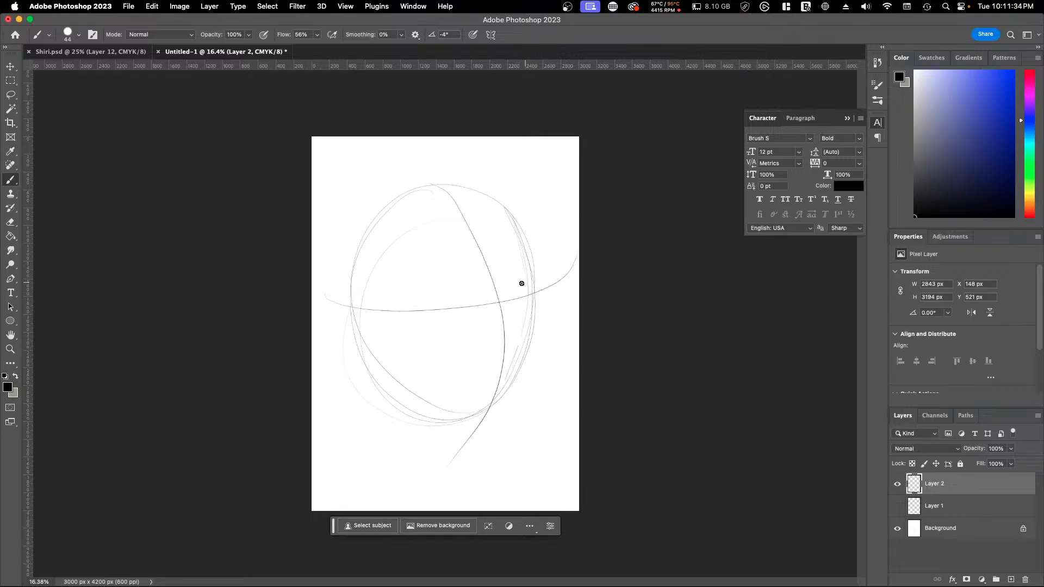
mouse_move(510, 296)
left_mouse_down()
mouse_move(529, 283)
mouse_move(522, 302)
mouse_move(535, 296)
left_mouse_up()
mouse_move(431, 300)
left_mouse_down()
mouse_move(460, 302)
mouse_move(420, 307)
mouse_move(445, 321)
left_mouse_up()
Step: Quit the EPSON Software Updater running in the background
mouse_move(978, 579)
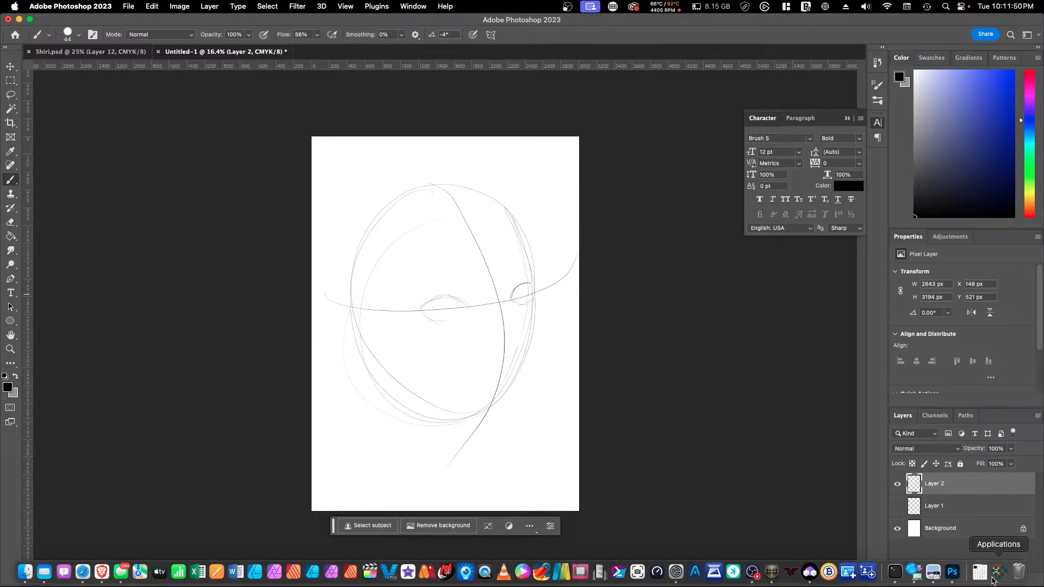
right_click(915, 575)
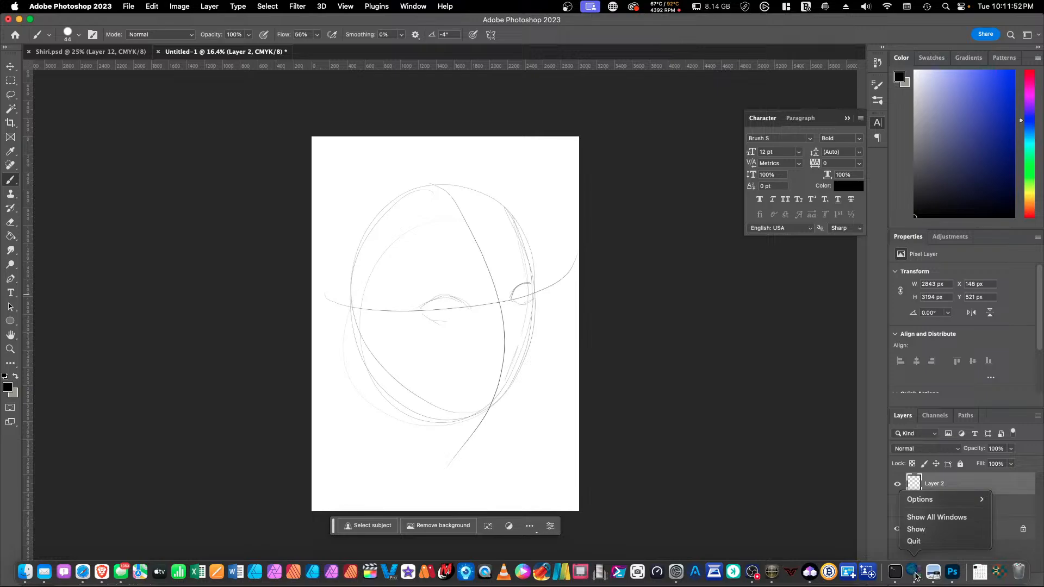
left_click(913, 541)
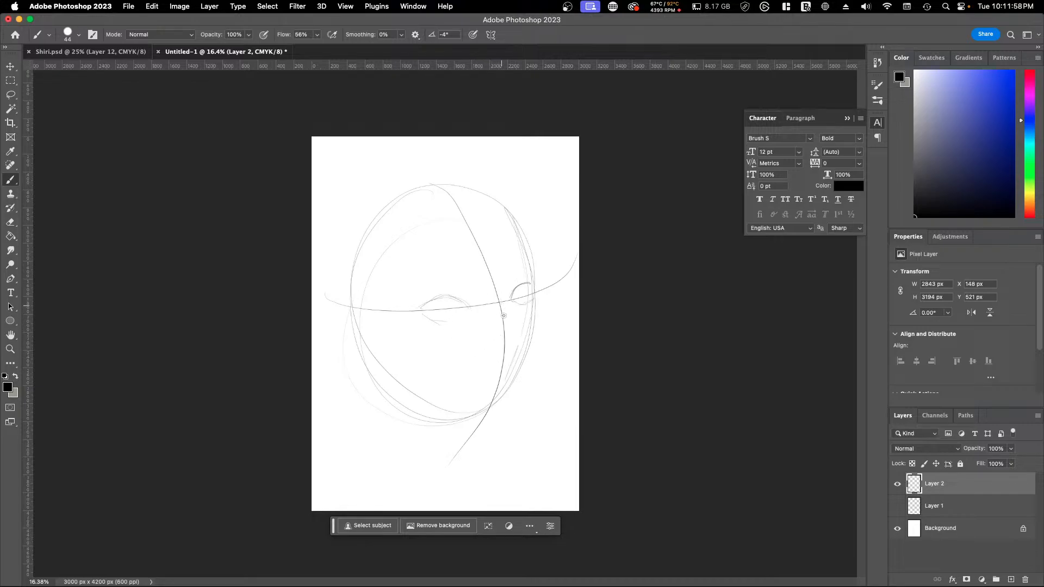
Step: Sketch the nose on the center line and rough in the neck with a shoulder curve below the head
mouse_move(500, 302)
left_mouse_down()
mouse_move(512, 345)
mouse_move(500, 353)
left_mouse_up()
left_click_drag(406, 421, 540, 462)
left_click_drag(505, 386, 541, 461)
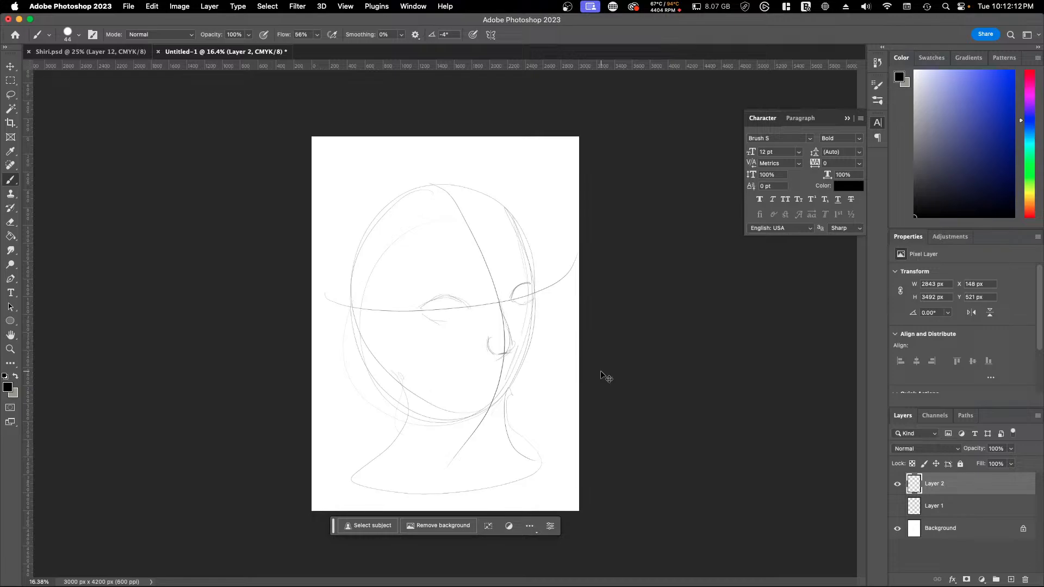
Step: Undo the neck strokes and redraw the neck with broader rounded shoulders reaching the page edges
key("super+z")
key("super+z")
mouse_move(400, 385)
left_mouse_down()
mouse_move(402, 449)
mouse_move(466, 477)
mouse_move(499, 423)
left_mouse_up()
left_click_drag(539, 470, 555, 472)
left_click_drag(498, 405, 549, 511)
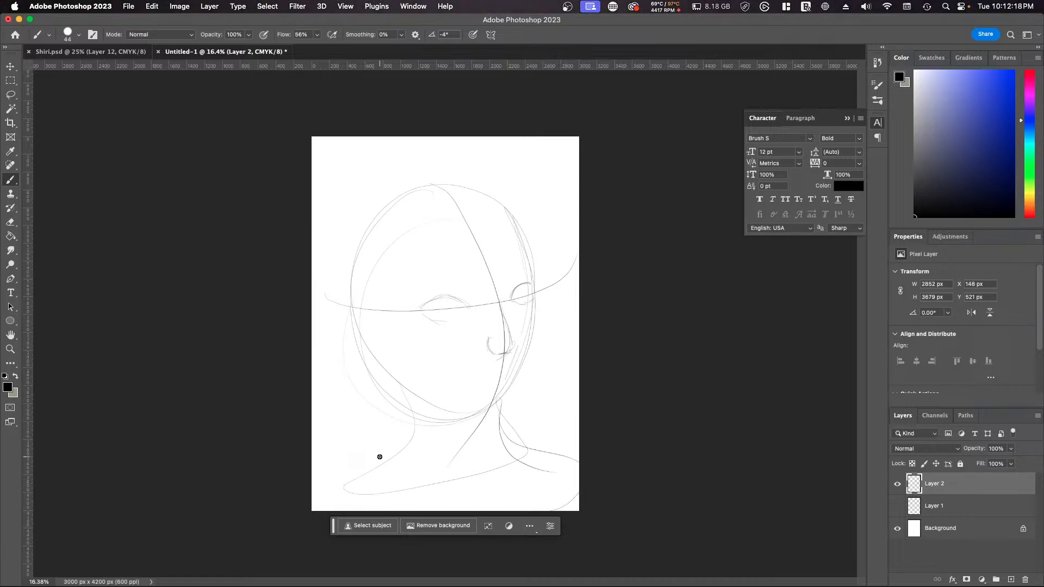
mouse_move(381, 457)
left_mouse_down()
mouse_move(336, 505)
mouse_move(397, 504)
left_mouse_up()
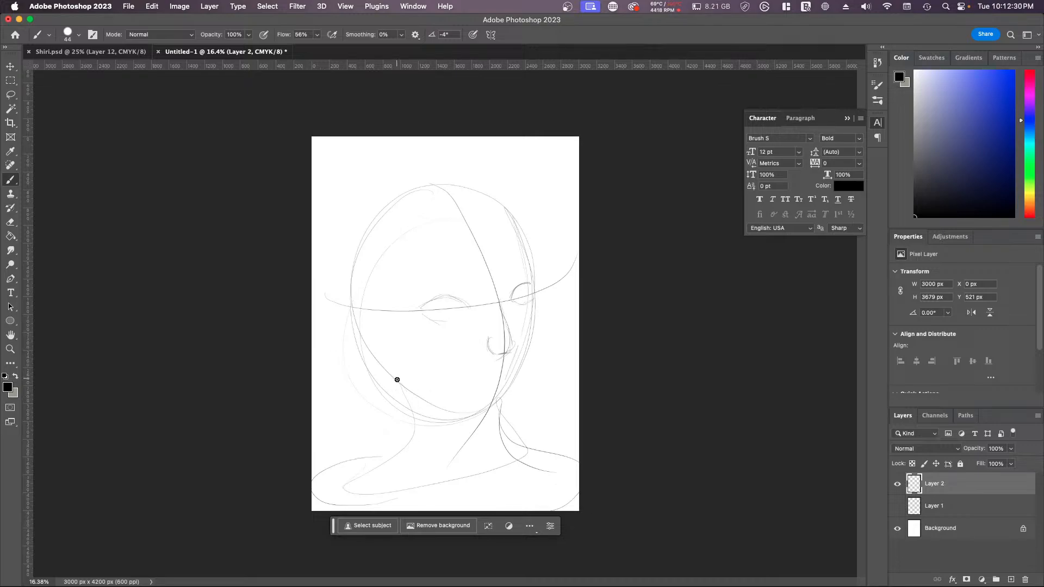
Step: Reinforce the neck line and sketch arched eyebrows above both eyes and an ear on the near side of the head
left_click_drag(398, 379, 403, 438)
mouse_move(416, 291)
left_mouse_down()
mouse_move(459, 284)
mouse_move(423, 282)
mouse_move(425, 301)
mouse_move(511, 261)
mouse_move(504, 274)
mouse_move(521, 256)
left_mouse_up()
mouse_move(363, 293)
left_mouse_down()
mouse_move(345, 291)
mouse_move(342, 303)
mouse_move(363, 353)
mouse_move(374, 348)
left_mouse_up()
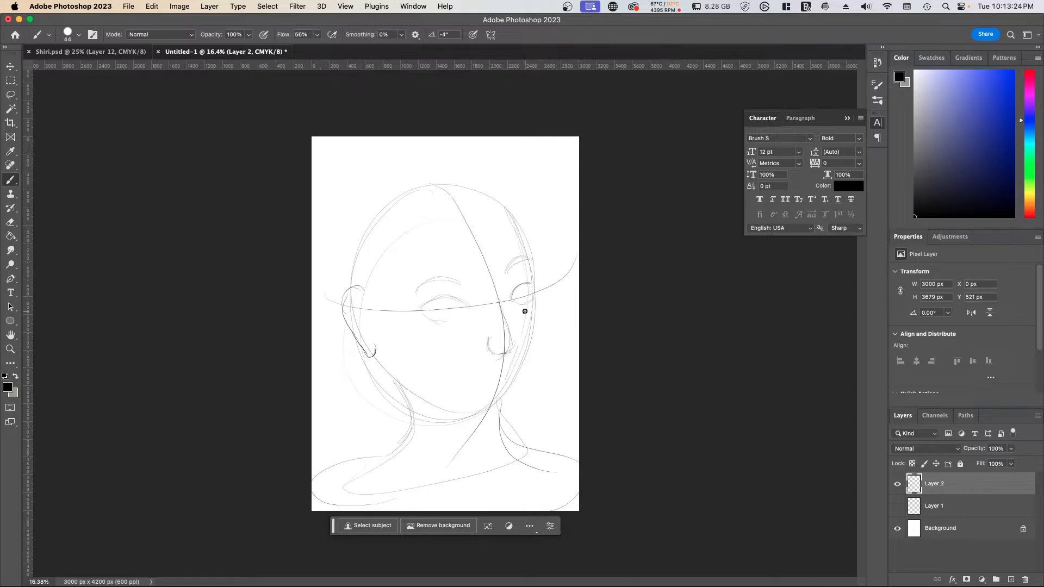
Step: Scale the sketch layer down to about 84% and center it on the page, leaving margin around the shoulders
key("ctrl+t")
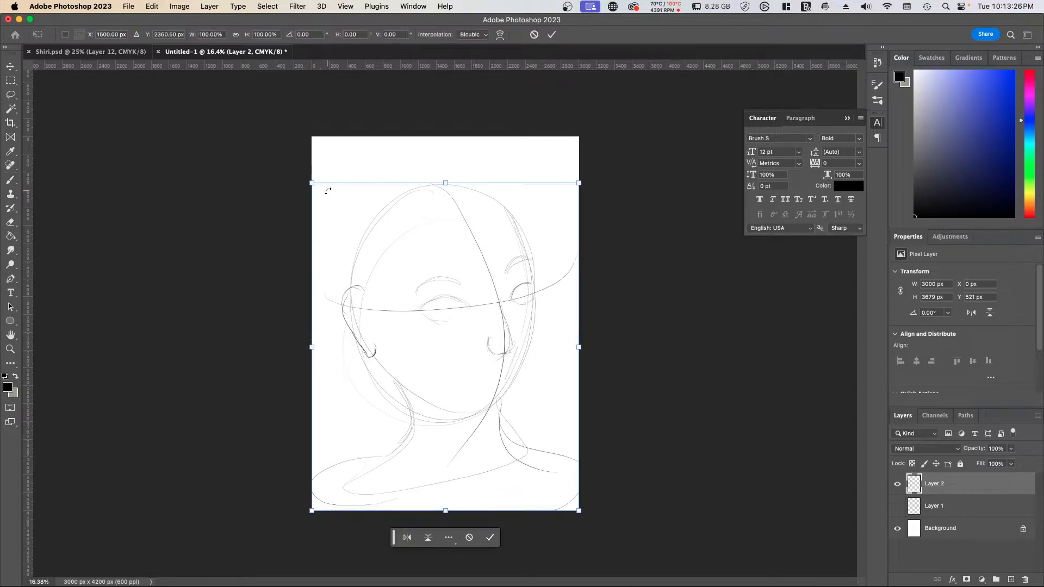
mouse_move(311, 183)
left_mouse_down()
mouse_move(326, 202)
mouse_move(368, 215)
left_mouse_up()
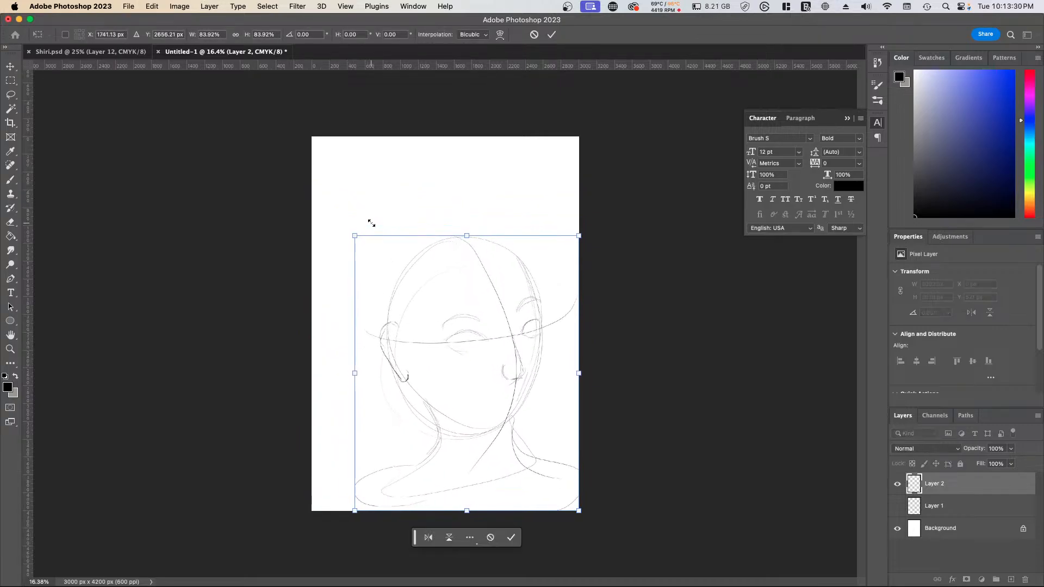
left_click_drag(498, 360, 484, 324)
left_click_drag(469, 317, 474, 316)
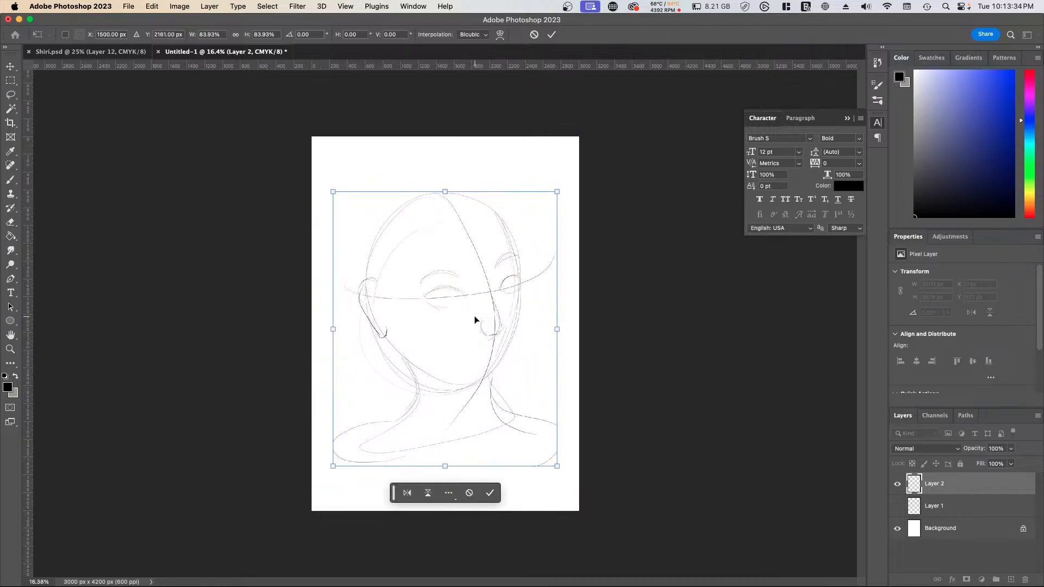
key("Return")
key("b")
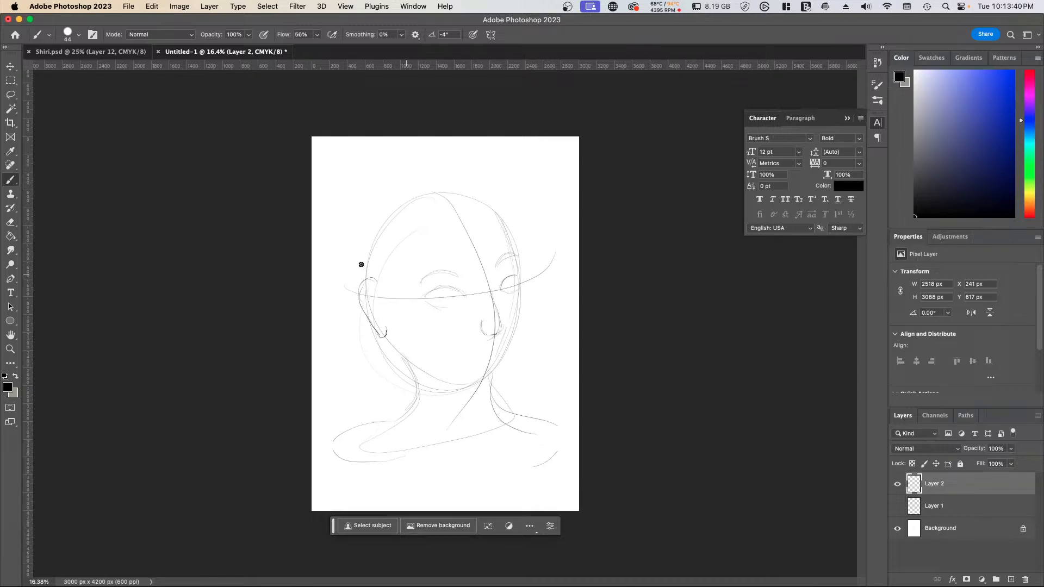
scroll(512, 341, "up", 2)
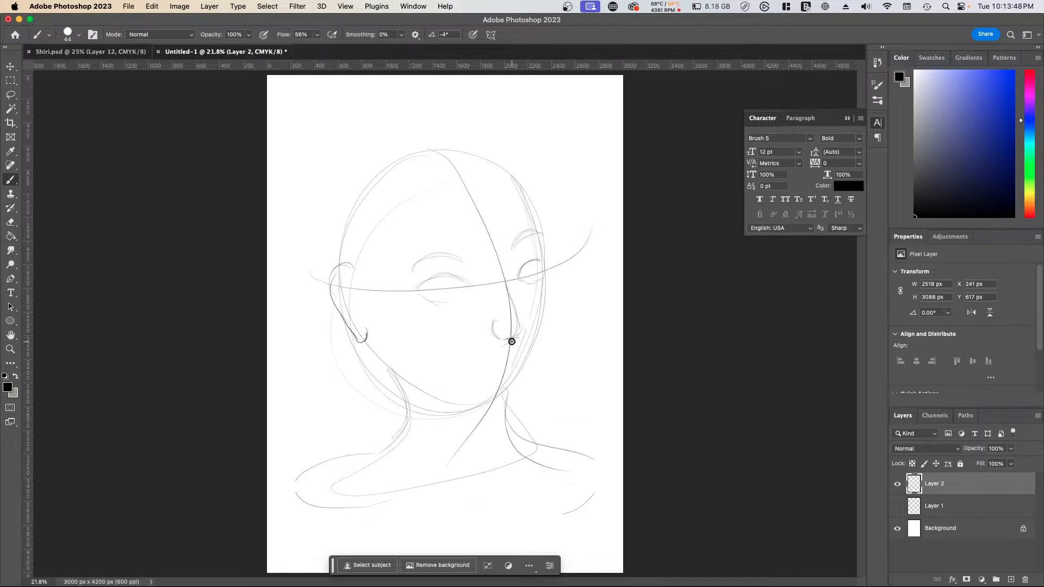
Step: Quit the two background utilities running alongside Photoshop, including EPSON Software Updater
mouse_move(774, 586)
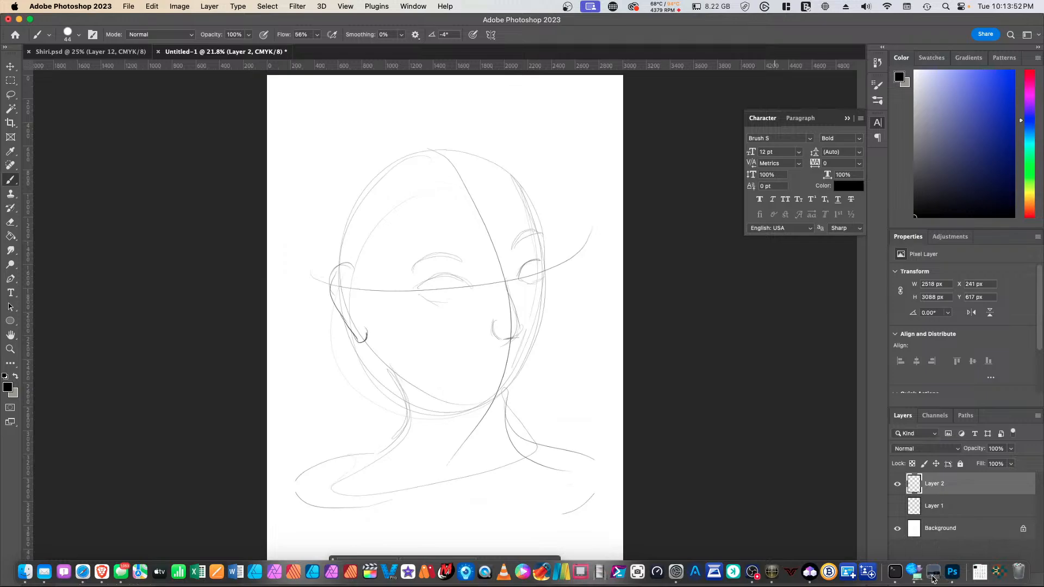
right_click(933, 571)
left_click(884, 542)
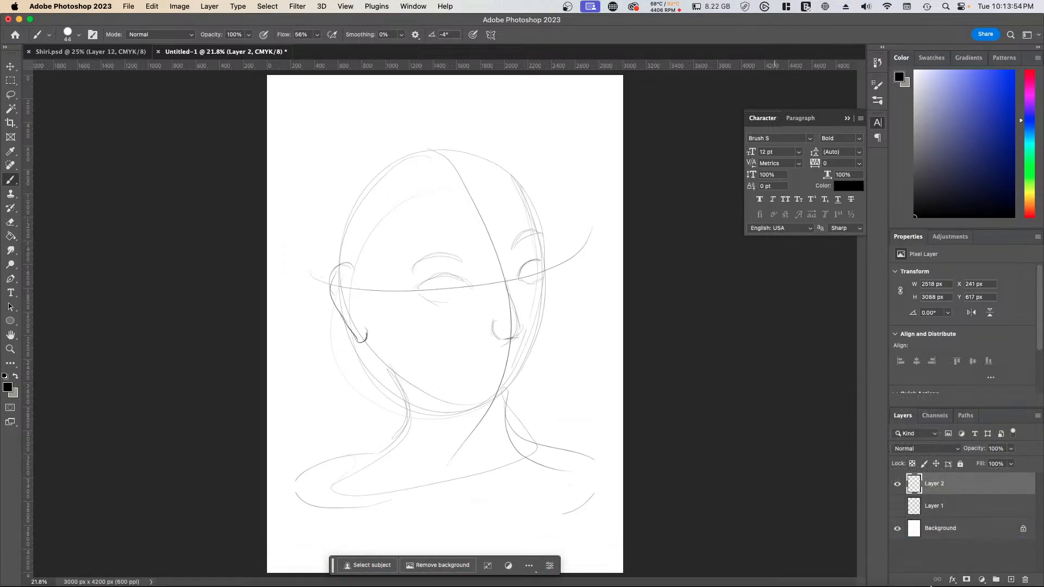
right_click(930, 571)
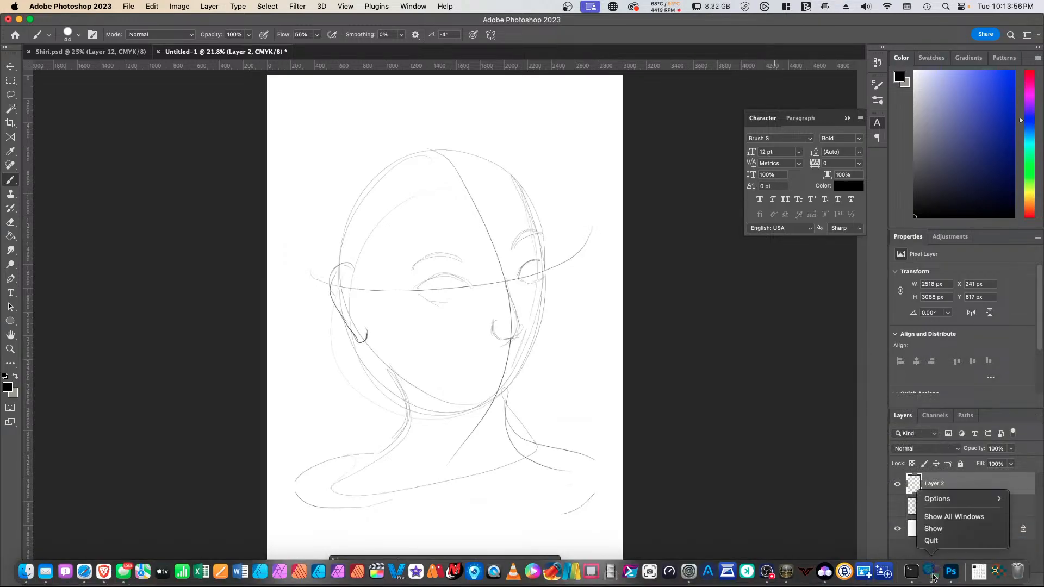
left_click(931, 541)
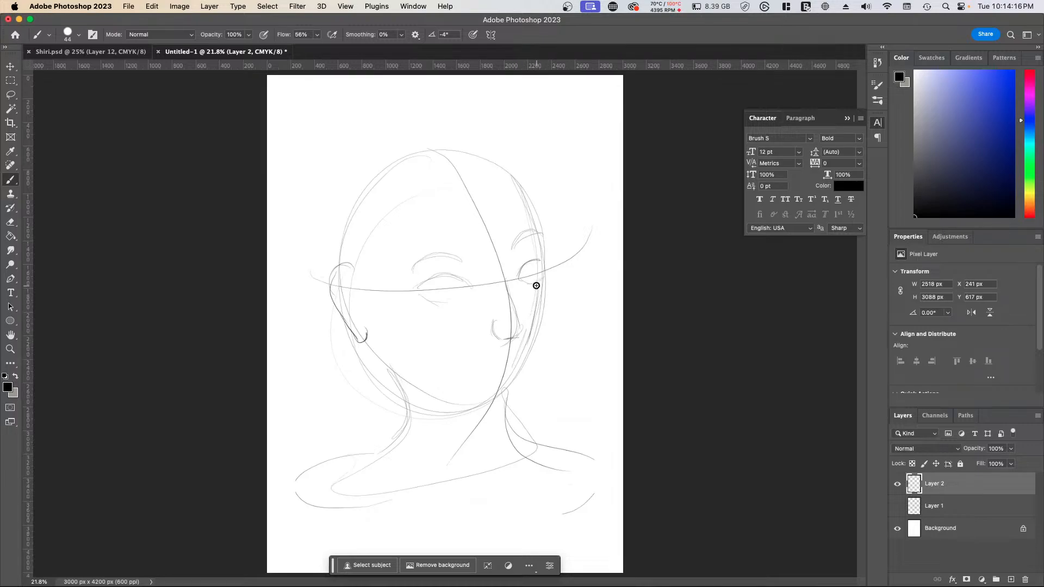
Step: Rework the far cheek, jaw and chin contour with darker strokes and sketch the lips below the nose
left_click_drag(534, 307, 506, 383)
left_click_drag(368, 343, 462, 410)
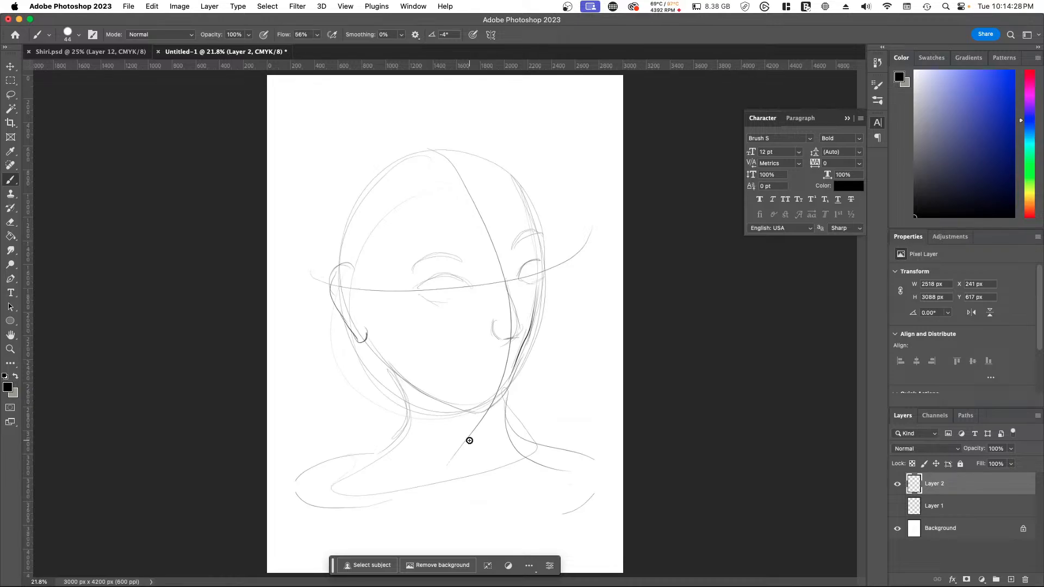
key("super+z")
key("super+z")
left_click_drag(511, 383, 493, 407)
mouse_move(513, 365)
left_mouse_down()
mouse_move(491, 405)
mouse_move(462, 407)
mouse_move(500, 410)
left_mouse_up()
left_click_drag(471, 372, 508, 361)
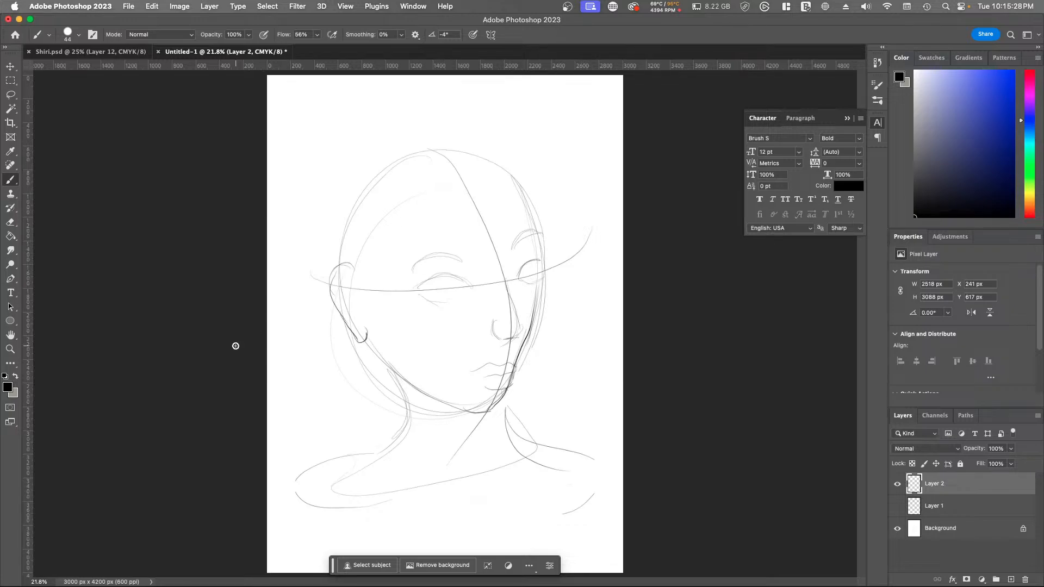
Step: Darken the neck lines and refine the shoulder and collar curves with heavier strokes
mouse_move(390, 371)
left_mouse_down()
mouse_move(334, 474)
mouse_move(463, 460)
left_mouse_up()
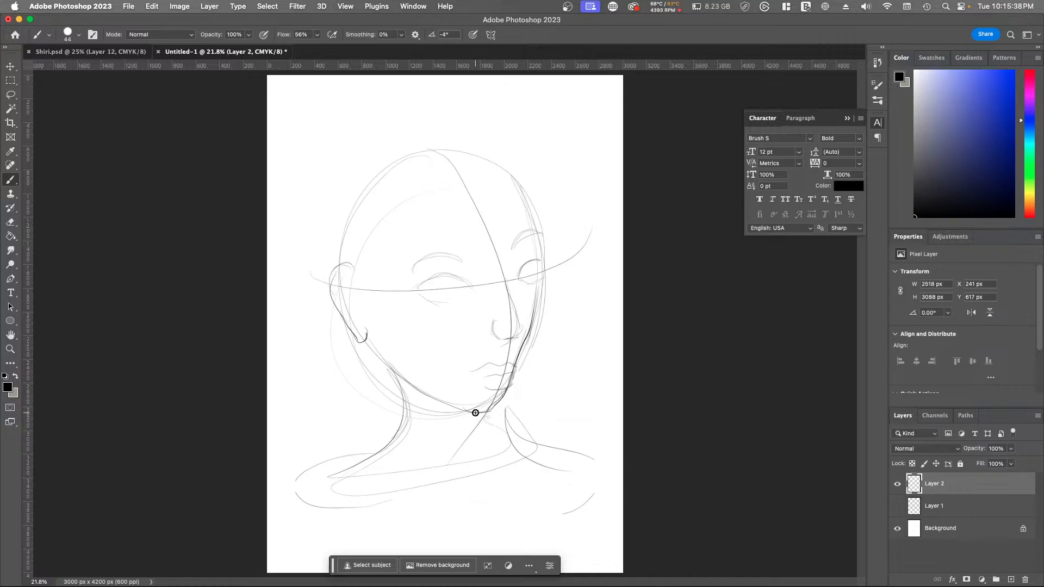
mouse_move(476, 413)
left_mouse_down()
mouse_move(485, 432)
mouse_move(497, 431)
mouse_move(480, 424)
mouse_move(513, 442)
left_mouse_up()
mouse_move(504, 433)
left_mouse_down()
mouse_move(565, 452)
mouse_move(591, 475)
mouse_move(582, 458)
mouse_move(587, 495)
mouse_move(570, 509)
left_mouse_up()
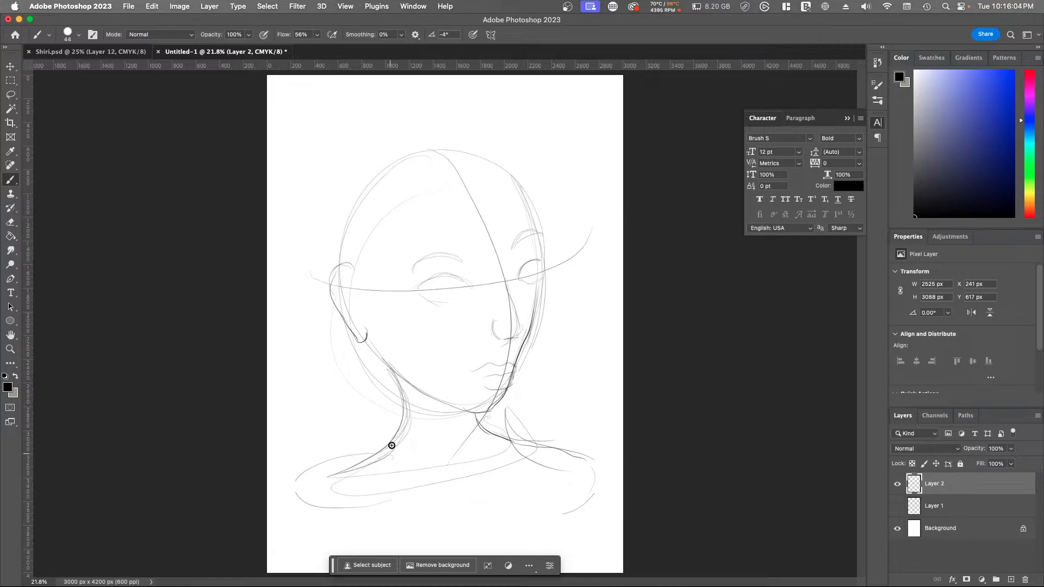
mouse_move(391, 445)
left_mouse_down()
mouse_move(300, 472)
mouse_move(338, 509)
mouse_move(434, 499)
left_mouse_up()
Step: Add a lash stroke at the far eye and draw a wavy hair strand from the crown across the face to the shoulder
left_click_drag(550, 252, 544, 259)
mouse_move(459, 145)
left_mouse_down()
mouse_move(450, 340)
mouse_move(403, 494)
left_mouse_up()
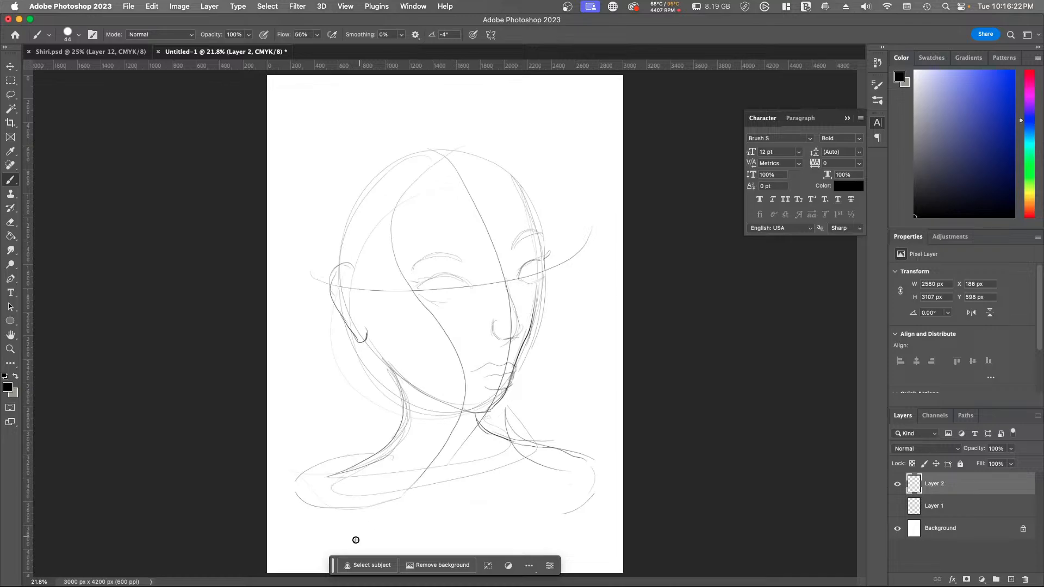
mouse_move(373, 181)
left_mouse_down()
mouse_move(427, 391)
mouse_move(410, 486)
left_mouse_up()
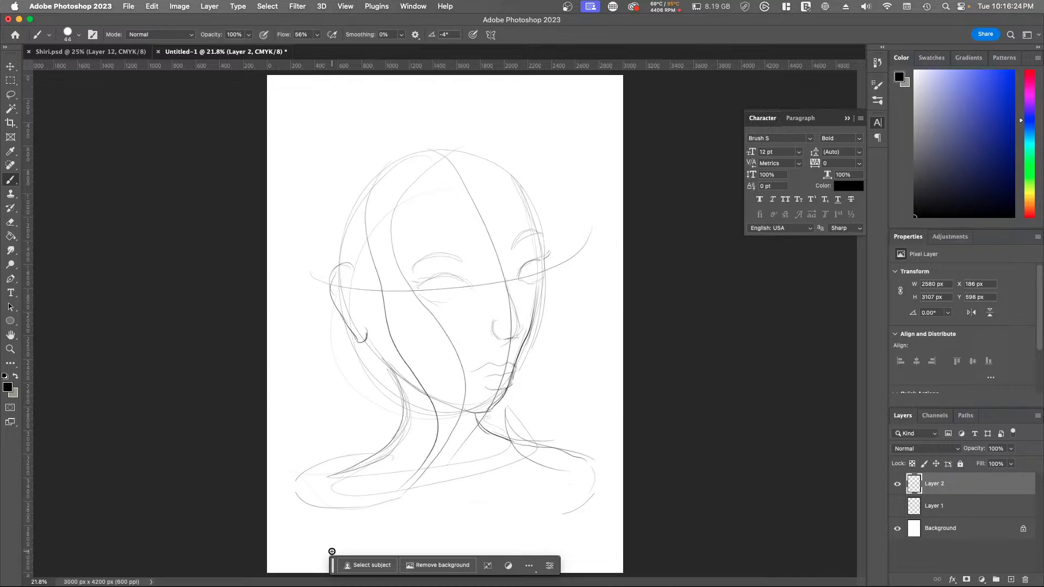
mouse_move(375, 166)
left_mouse_down()
mouse_move(329, 222)
mouse_move(311, 320)
mouse_move(328, 475)
left_mouse_up()
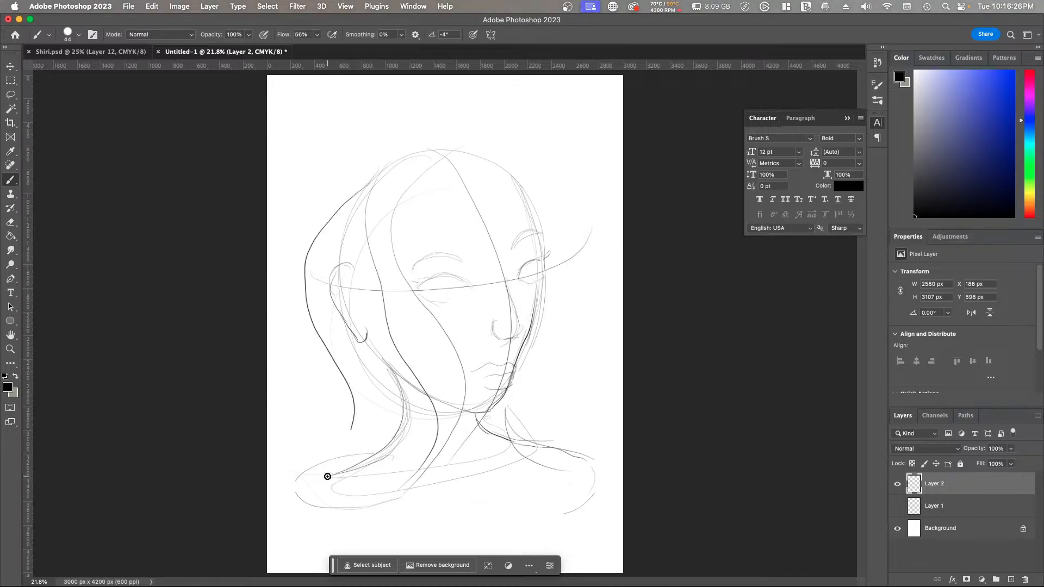
left_click_drag(399, 385, 303, 528)
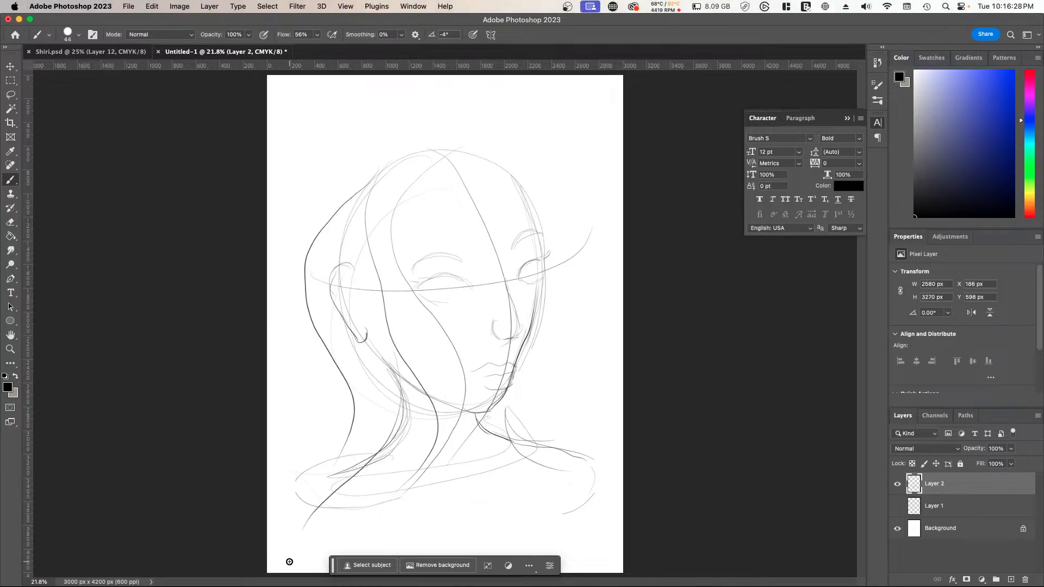
key("super+z")
key("super+z")
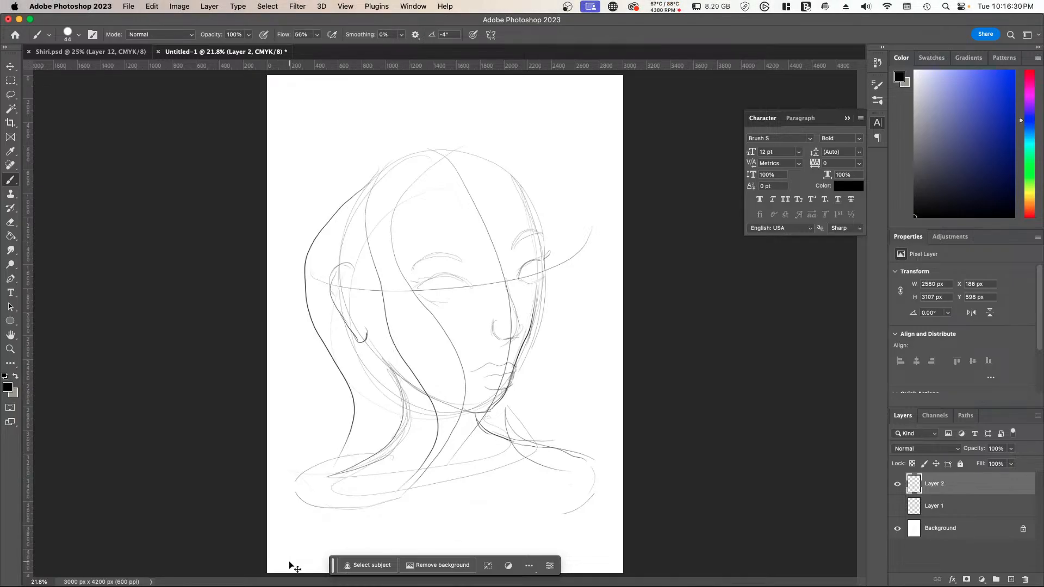
key("super+z")
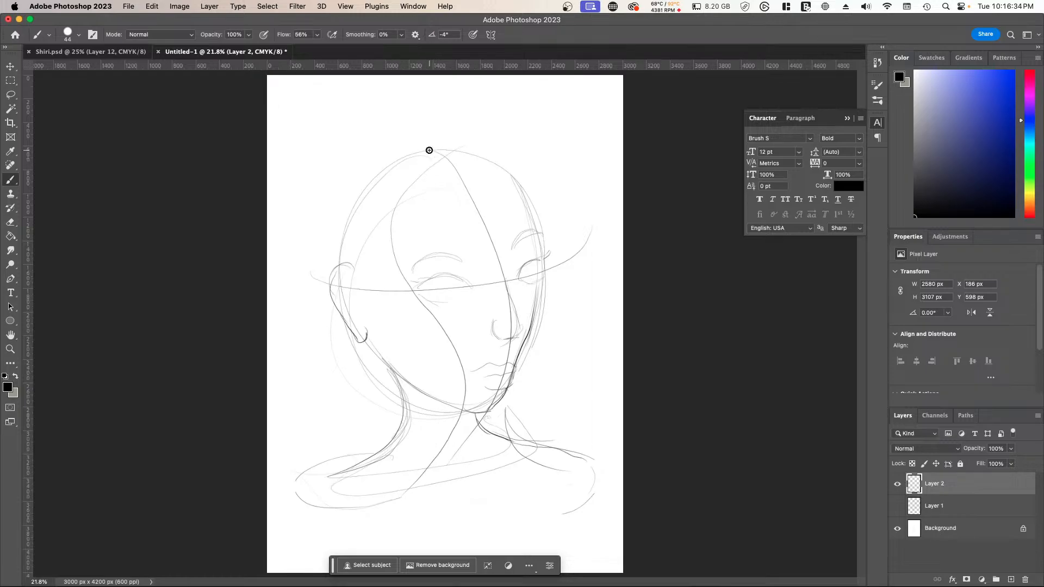
Step: Draw the outer hair contours from the crown down both sides of the head to the shoulders, with a swept strand across the forehead
mouse_move(429, 151)
left_mouse_down()
mouse_move(303, 245)
mouse_move(340, 437)
left_mouse_up()
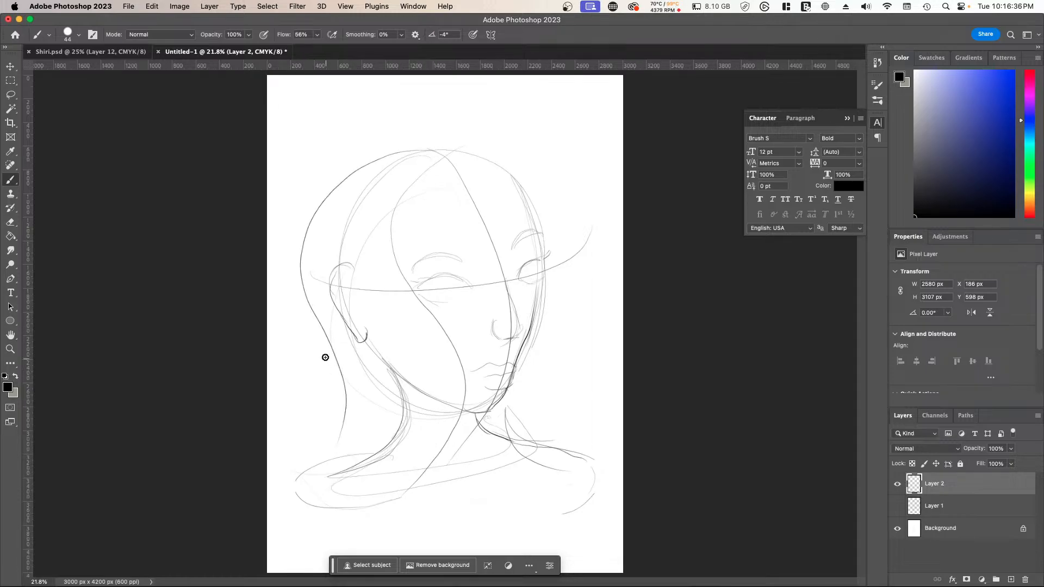
left_click_drag(337, 384, 308, 519)
mouse_move(400, 508)
left_mouse_down()
mouse_move(436, 531)
mouse_move(462, 523)
left_mouse_up()
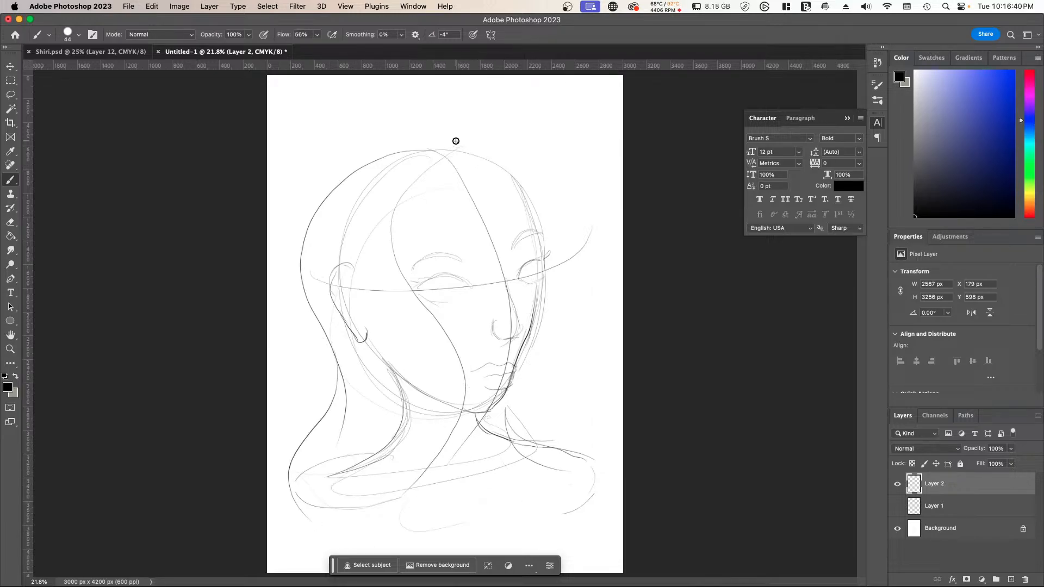
left_click_drag(438, 158, 606, 292)
left_click_drag(599, 369, 598, 373)
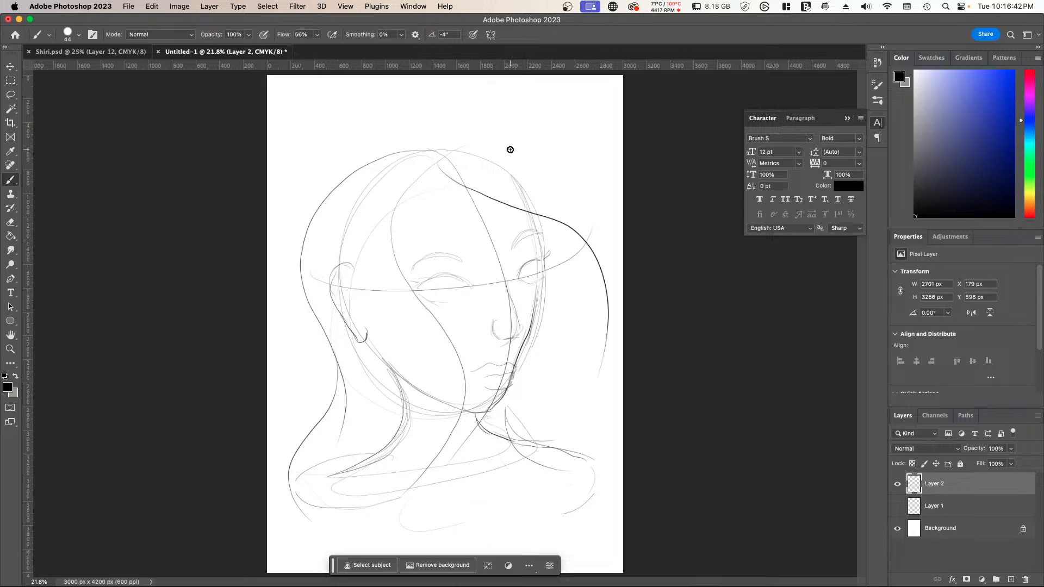
mouse_move(429, 157)
left_mouse_down()
mouse_move(566, 214)
mouse_move(544, 445)
left_mouse_up()
left_click_drag(580, 269, 524, 416)
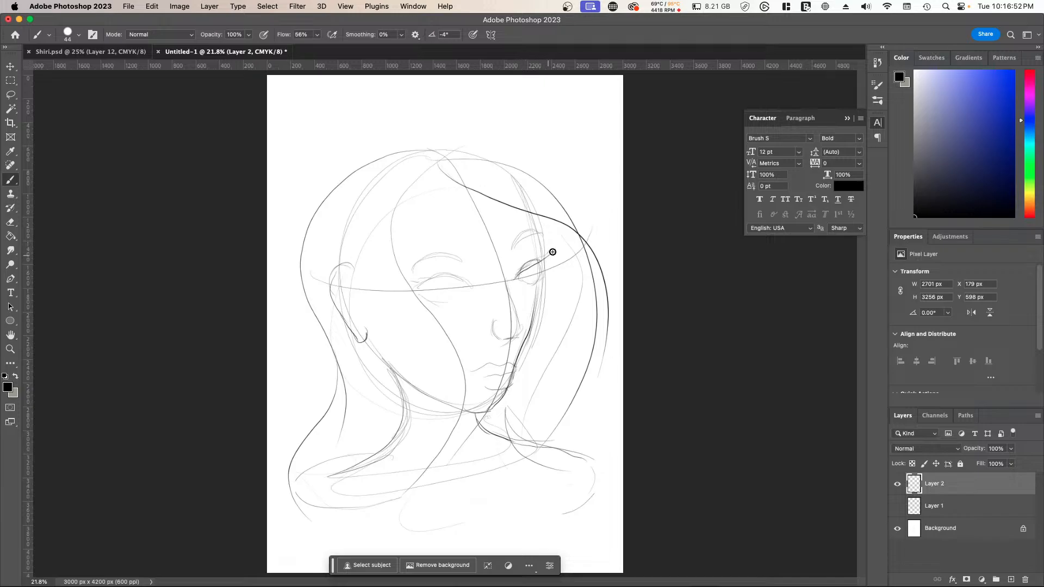
Step: Refine both eyes with darker lids and lashes, and draw the inner folds of the ear
mouse_move(537, 264)
left_mouse_down()
mouse_move(551, 250)
mouse_move(527, 283)
mouse_move(543, 275)
left_mouse_up()
left_click_drag(540, 283, 533, 278)
mouse_move(412, 286)
left_mouse_down()
mouse_move(473, 287)
mouse_move(404, 285)
left_mouse_up()
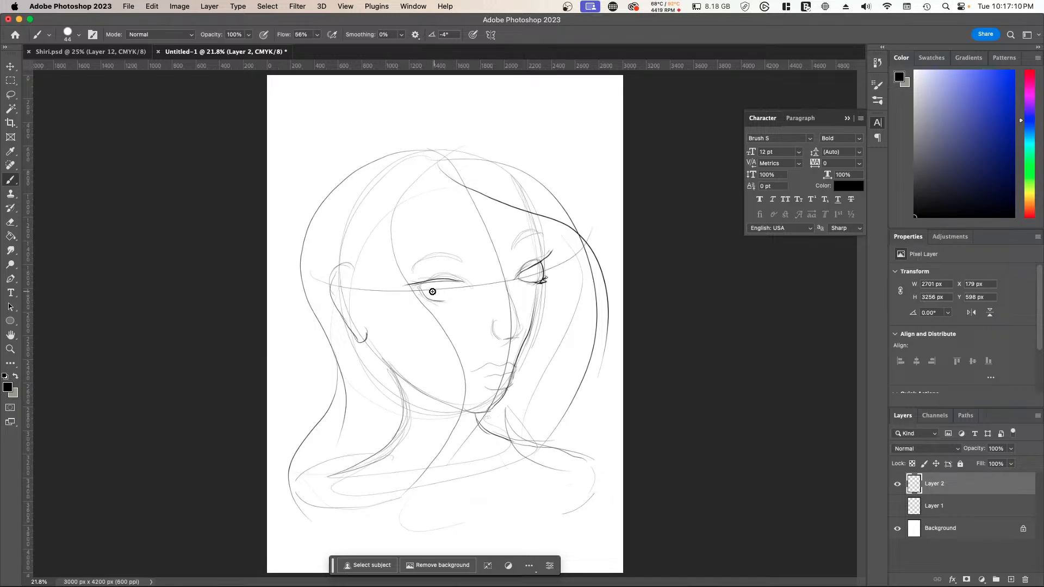
mouse_move(423, 291)
left_mouse_down()
mouse_move(450, 301)
mouse_move(464, 283)
left_mouse_up()
mouse_move(352, 304)
left_mouse_down()
mouse_move(356, 330)
mouse_move(340, 306)
left_mouse_up()
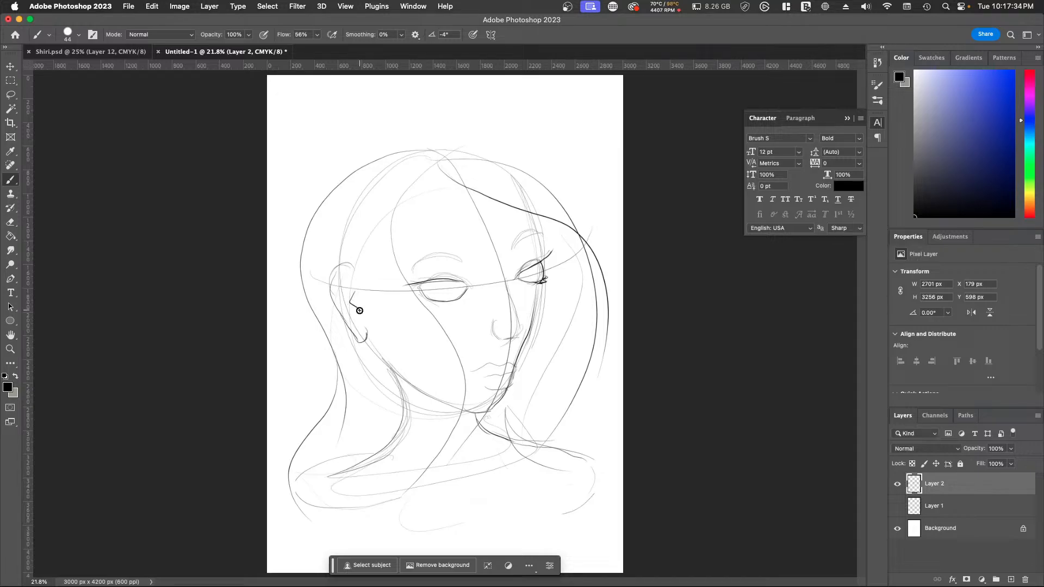
left_click_drag(358, 324, 343, 275)
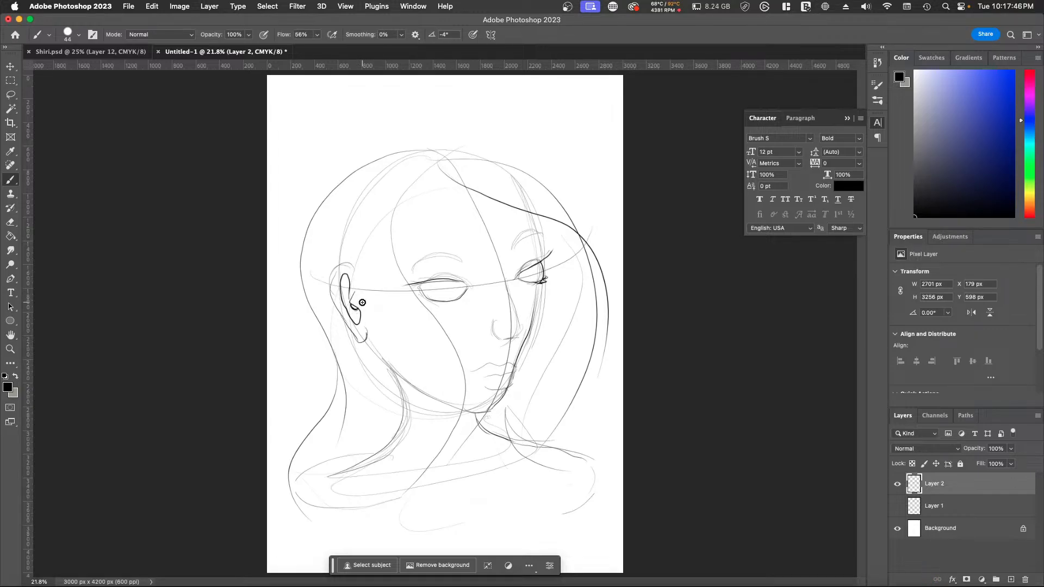
Step: Redraw the ear with a darker outer rim, lobe and inner fold lines
mouse_move(353, 270)
left_mouse_down()
mouse_move(337, 267)
mouse_move(329, 288)
mouse_move(356, 335)
mouse_move(369, 328)
left_mouse_up()
key("cmd+z")
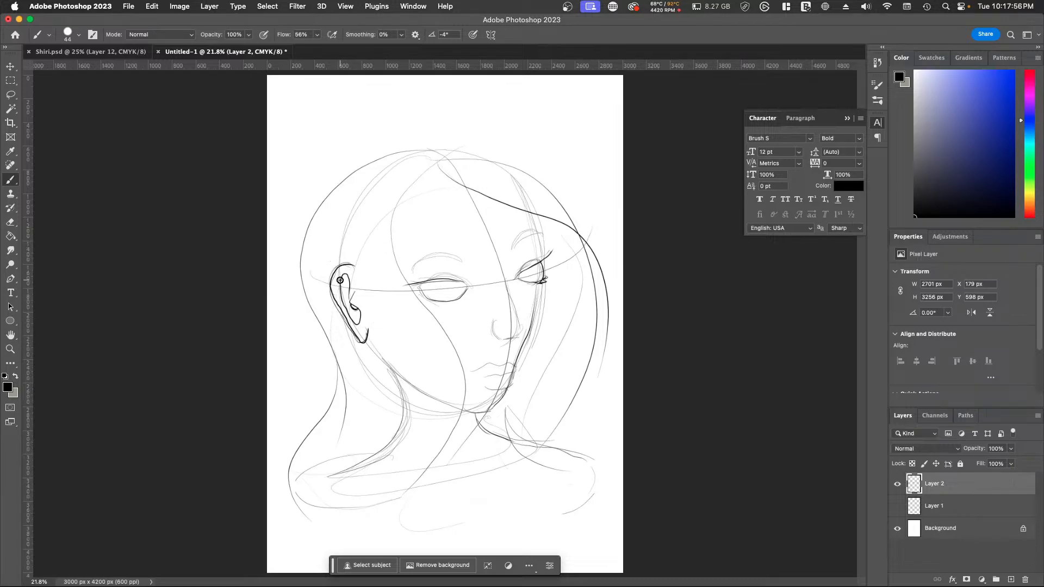
mouse_move(340, 280)
left_mouse_down()
mouse_move(344, 266)
mouse_move(335, 285)
mouse_move(359, 337)
left_mouse_up()
left_click_drag(351, 300, 358, 283)
left_click_drag(350, 268, 357, 289)
mouse_move(359, 222)
left_mouse_down()
mouse_move(379, 330)
mouse_move(381, 484)
left_mouse_up()
mouse_move(337, 229)
left_mouse_down()
mouse_move(328, 294)
mouse_move(373, 476)
left_mouse_up()
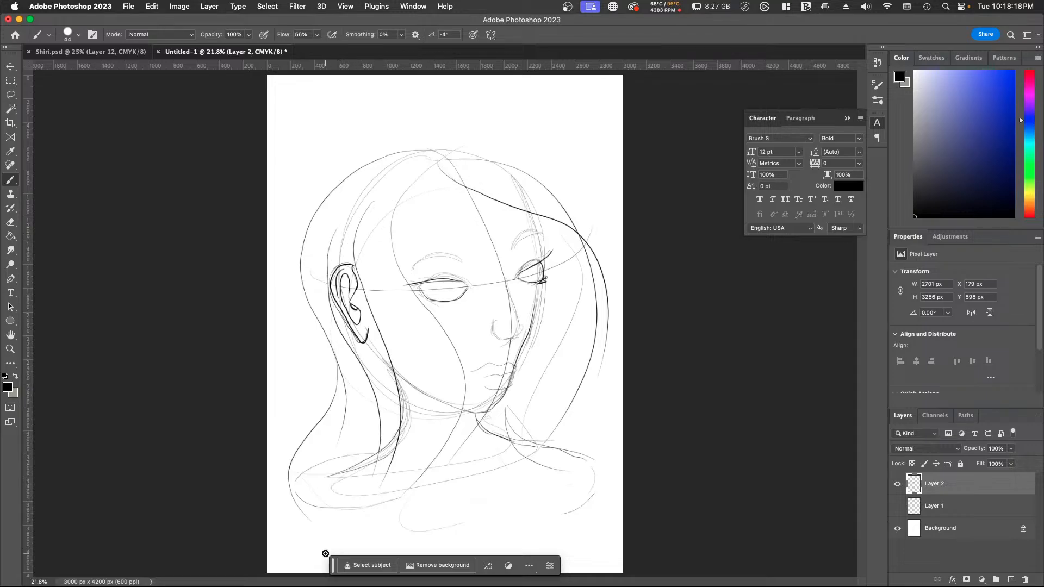
key("super+z")
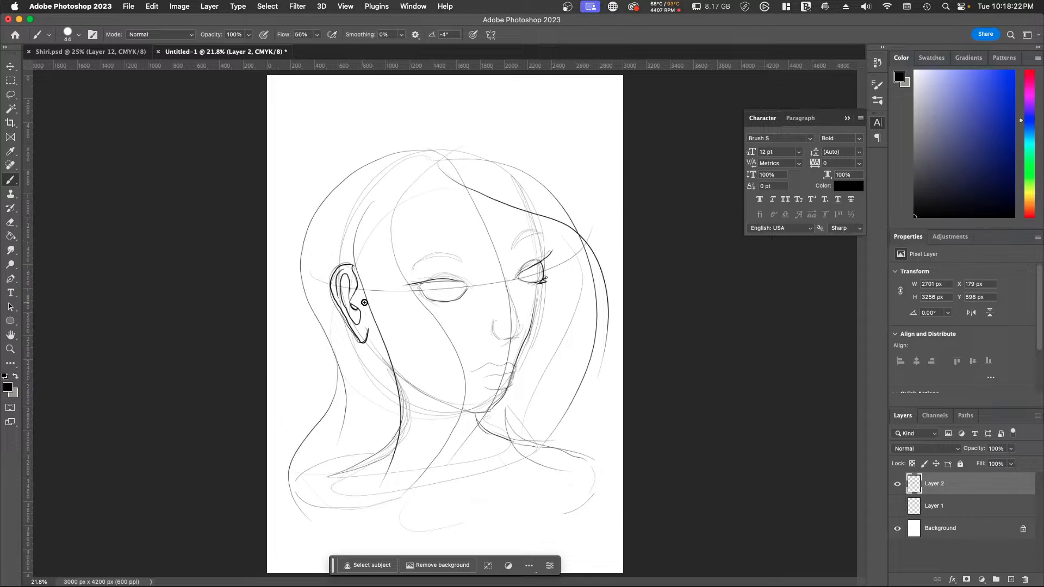
key("super+z")
Step: Draw the hairline past the ear, then darken the outer hair contour, the wavy strand across the face and the neck-side lock
mouse_move(355, 225)
left_mouse_down()
mouse_move(352, 276)
mouse_move(370, 428)
left_mouse_up()
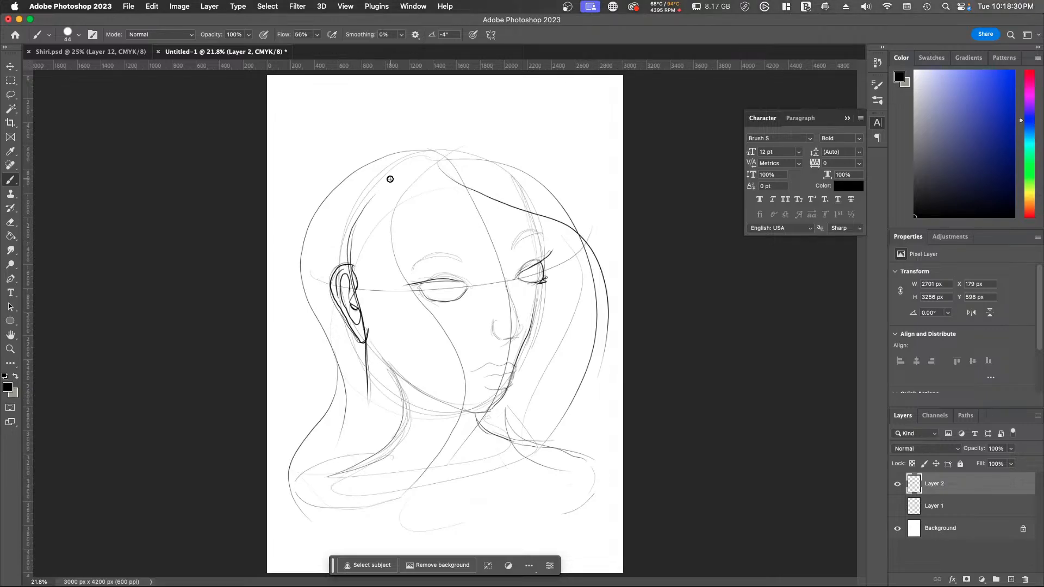
mouse_move(381, 160)
left_mouse_down()
mouse_move(304, 260)
mouse_move(303, 482)
left_mouse_up()
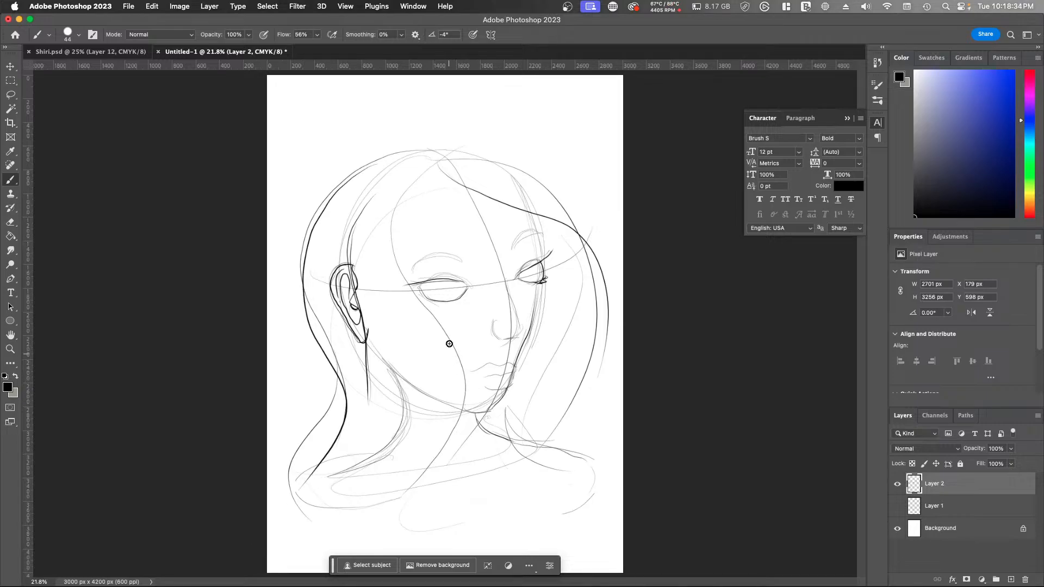
mouse_move(423, 163)
left_mouse_down()
mouse_move(392, 222)
mouse_move(396, 508)
left_mouse_up()
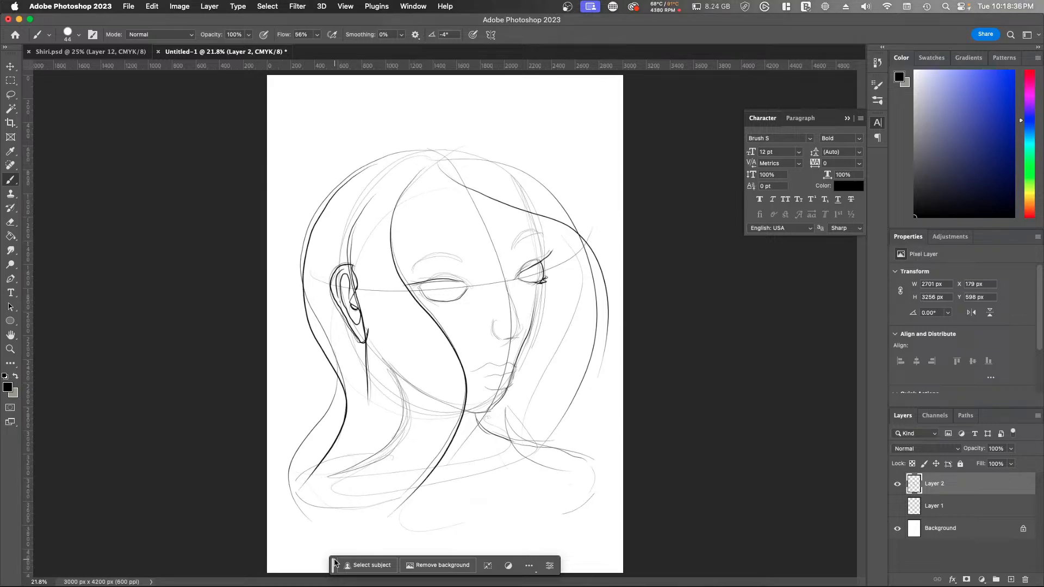
left_click_drag(411, 377, 318, 514)
left_click_drag(300, 559, 299, 566)
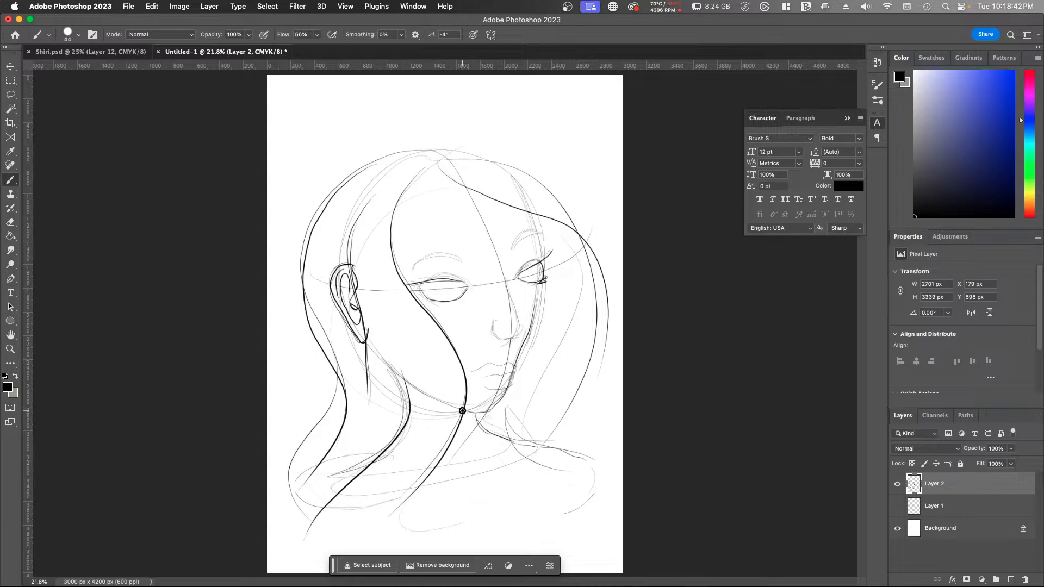
Step: Darken the chin, lips, nose and far cheek contour with heavier brush strokes
mouse_move(463, 411)
left_mouse_down()
mouse_move(504, 400)
mouse_move(511, 375)
mouse_move(511, 385)
mouse_move(483, 368)
mouse_move(506, 362)
left_mouse_up()
left_click_drag(507, 360, 514, 362)
mouse_move(493, 320)
left_mouse_down()
mouse_move(515, 337)
mouse_move(521, 324)
mouse_move(505, 274)
left_mouse_up()
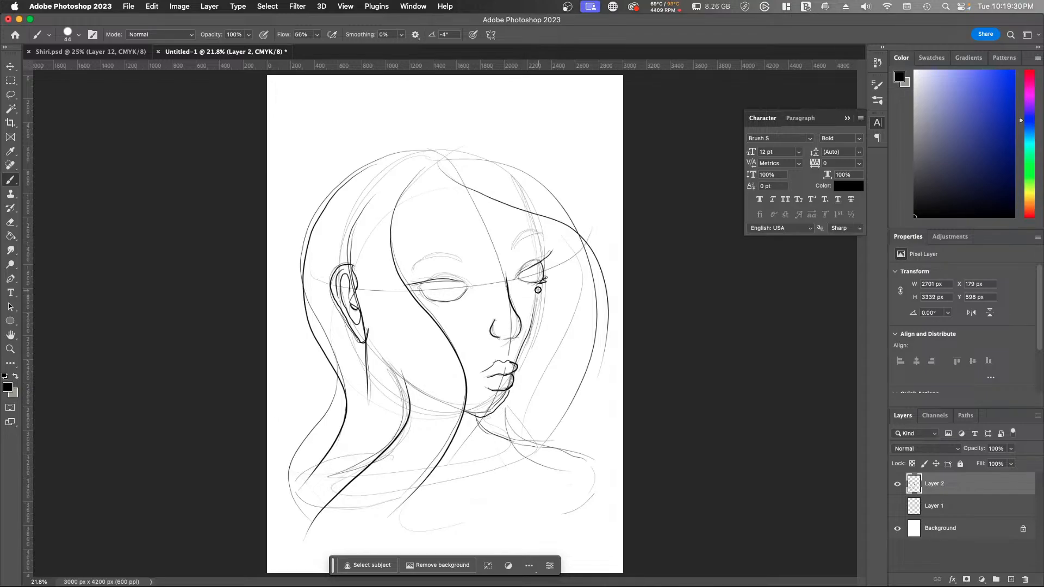
left_click_drag(537, 287, 519, 356)
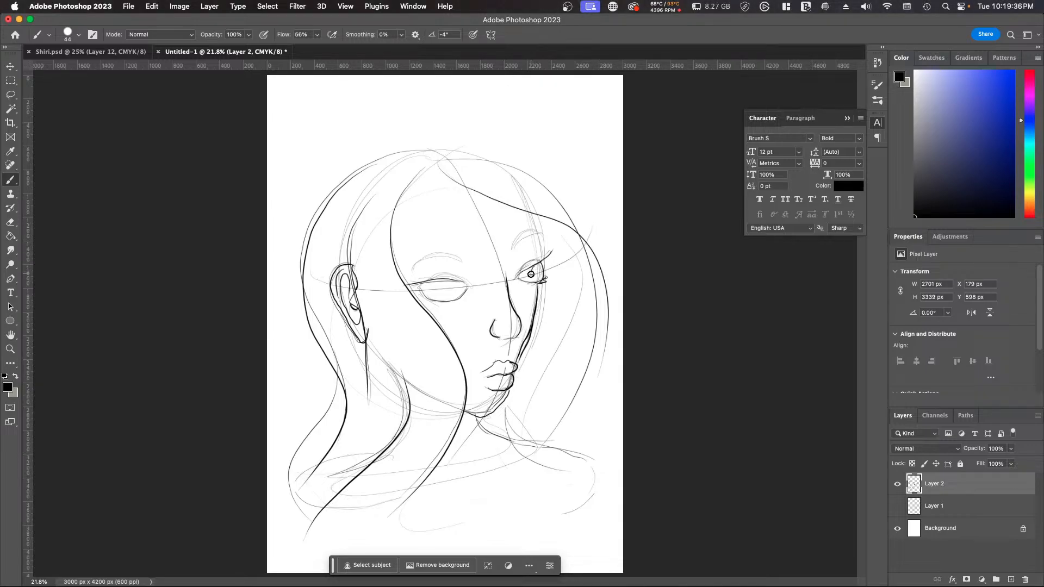
Step: Draw the irises, eyebrows and darker upper lids with a far-eye lash, plus a curved strand from the crown past the near eye
left_click_drag(531, 274, 542, 274)
mouse_move(447, 281)
left_mouse_down()
mouse_move(448, 296)
mouse_move(464, 280)
mouse_move(429, 256)
mouse_move(463, 262)
left_mouse_up()
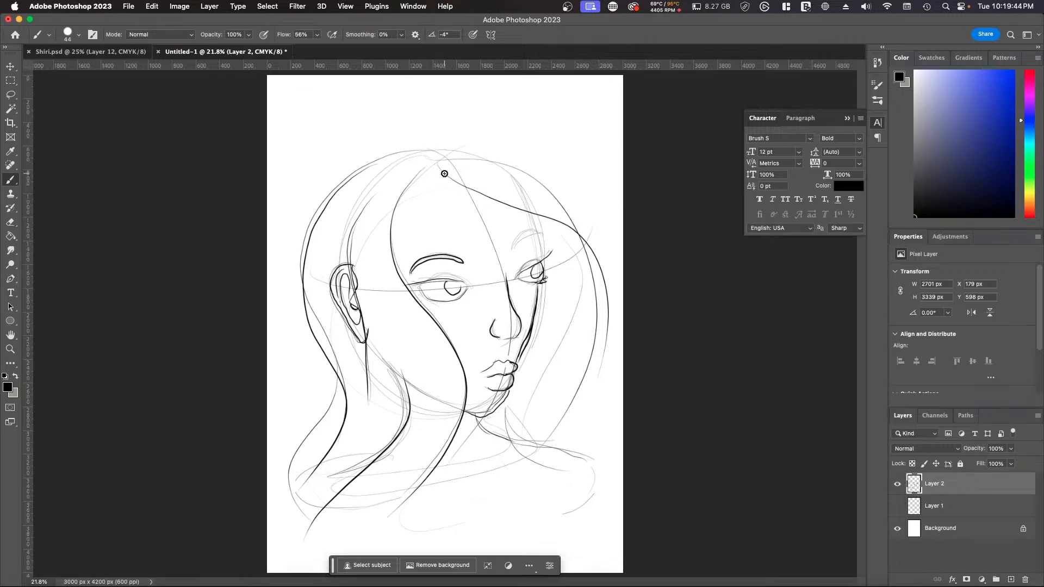
left_click_drag(432, 168, 443, 343)
mouse_move(513, 249)
left_mouse_down()
mouse_move(546, 236)
mouse_move(509, 254)
left_mouse_up()
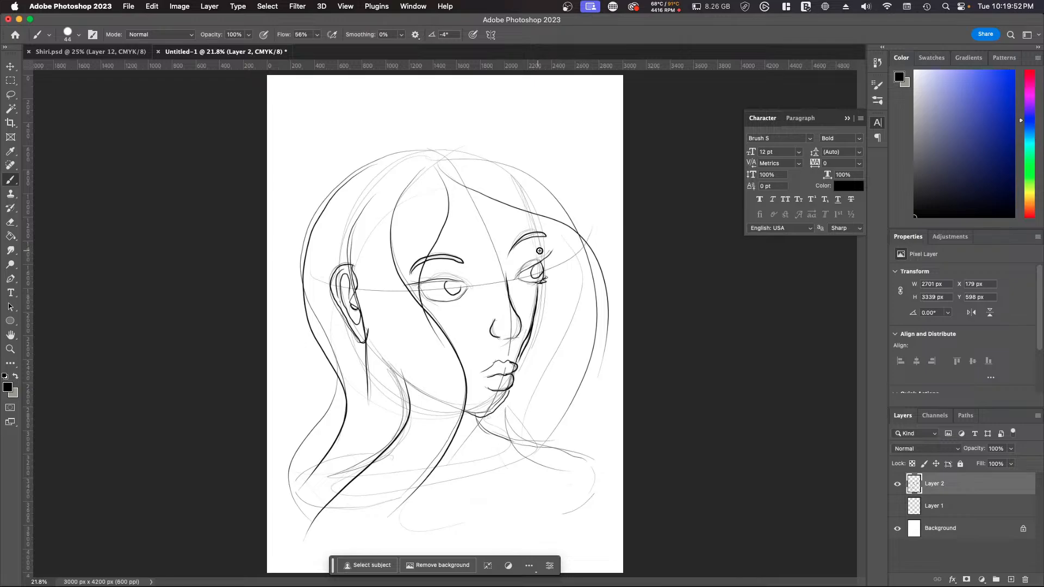
mouse_move(534, 236)
left_mouse_down()
mouse_move(536, 258)
mouse_move(552, 250)
mouse_move(516, 275)
left_mouse_up()
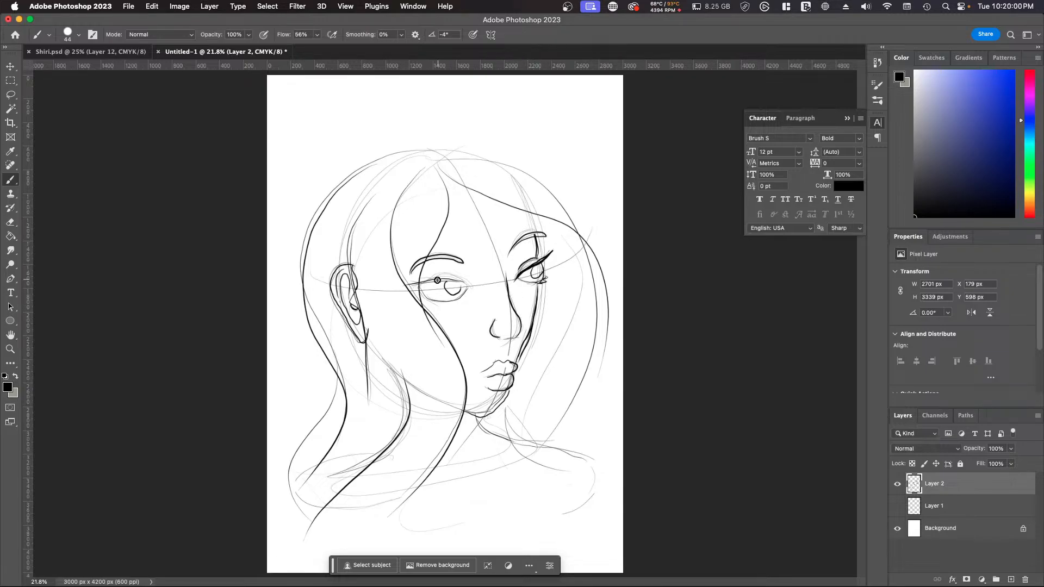
mouse_move(437, 280)
left_mouse_down()
mouse_move(424, 278)
mouse_move(462, 283)
left_mouse_up()
Step: Look at the finished horned-character illustration in the other open document and return to the sketch
left_click(81, 55)
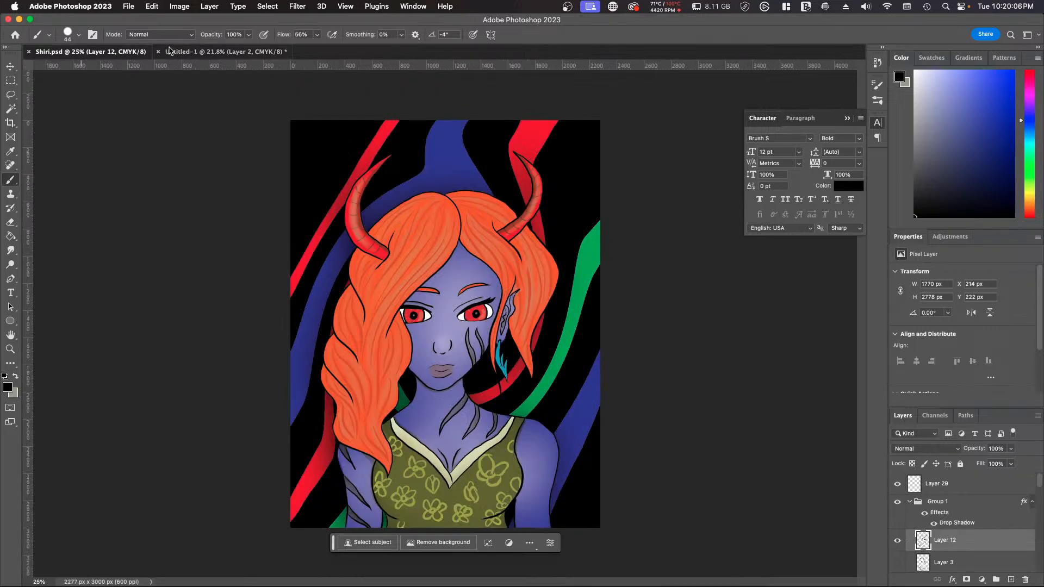
left_click(190, 52)
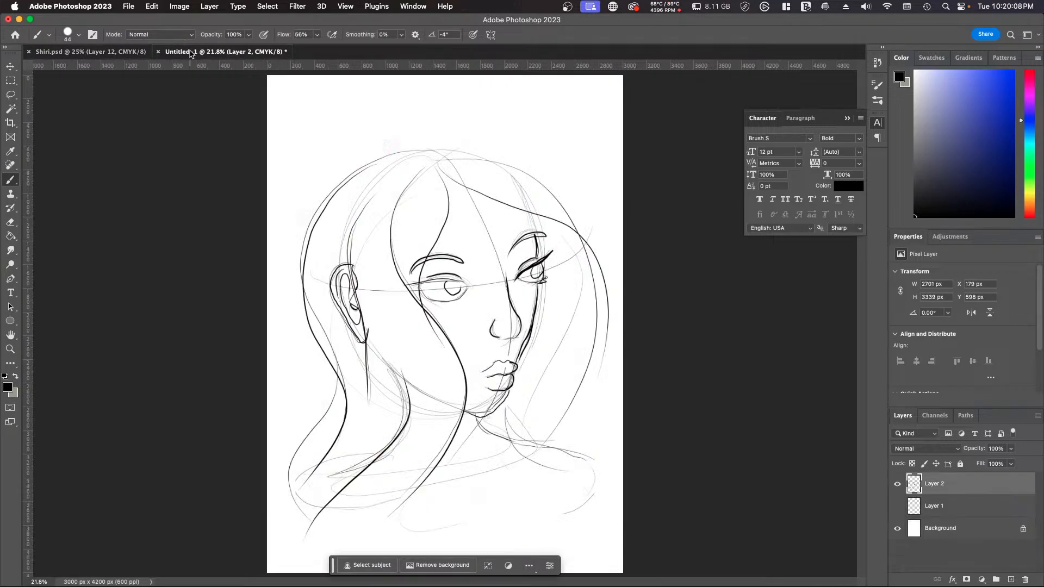
left_click(131, 9)
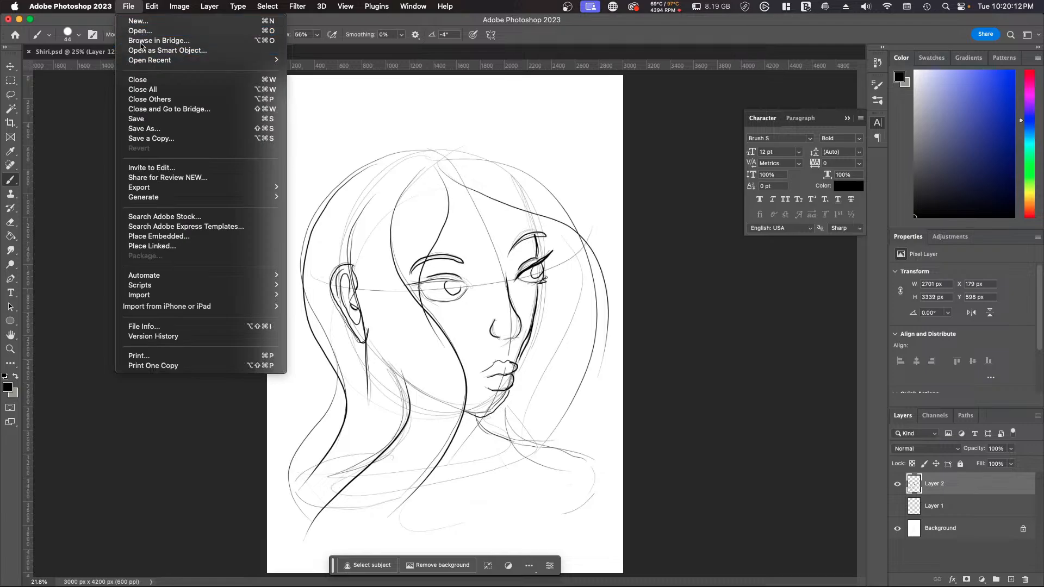
left_click(101, 177)
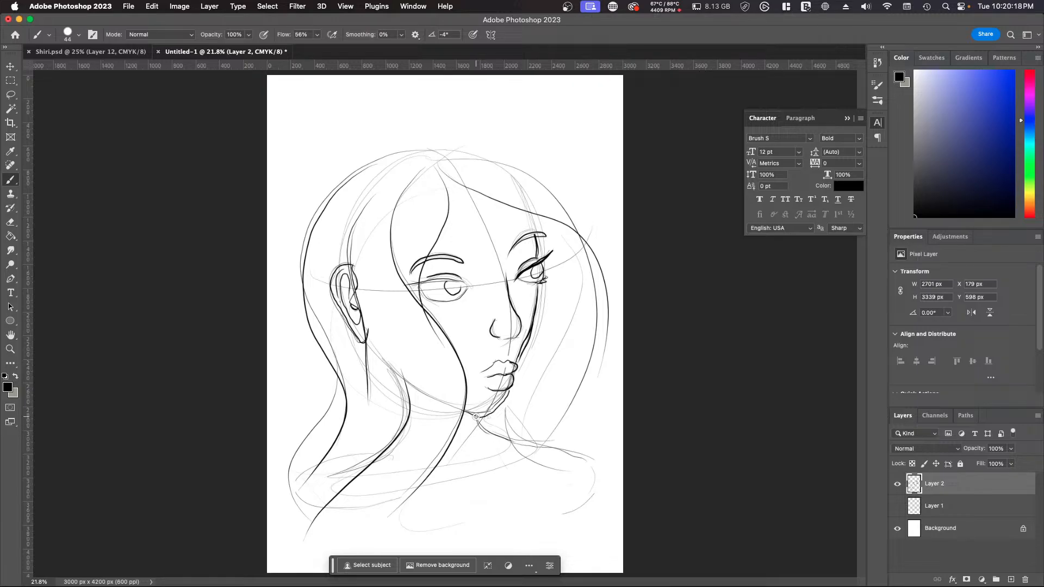
Step: Draw the neck and far shoulder outline, the curved garment edges below it, and a round scribbled rosette on top of the shoulder
mouse_move(476, 417)
left_mouse_down()
mouse_move(593, 457)
mouse_move(597, 540)
left_mouse_up()
mouse_move(534, 455)
left_mouse_down()
mouse_move(540, 432)
mouse_move(474, 515)
mouse_move(478, 492)
mouse_move(538, 429)
mouse_move(536, 454)
left_mouse_up()
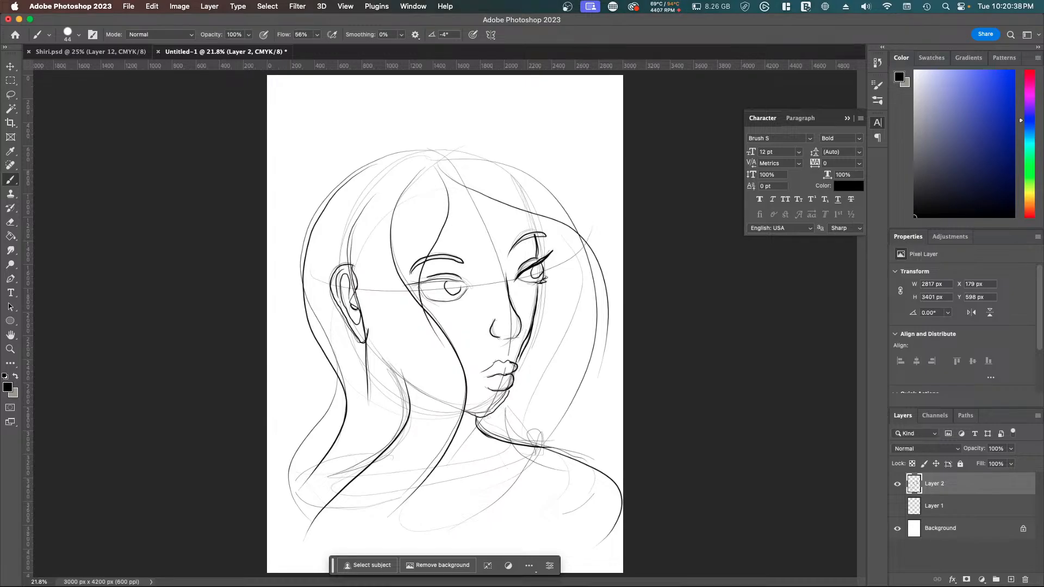
key("super+Tab")
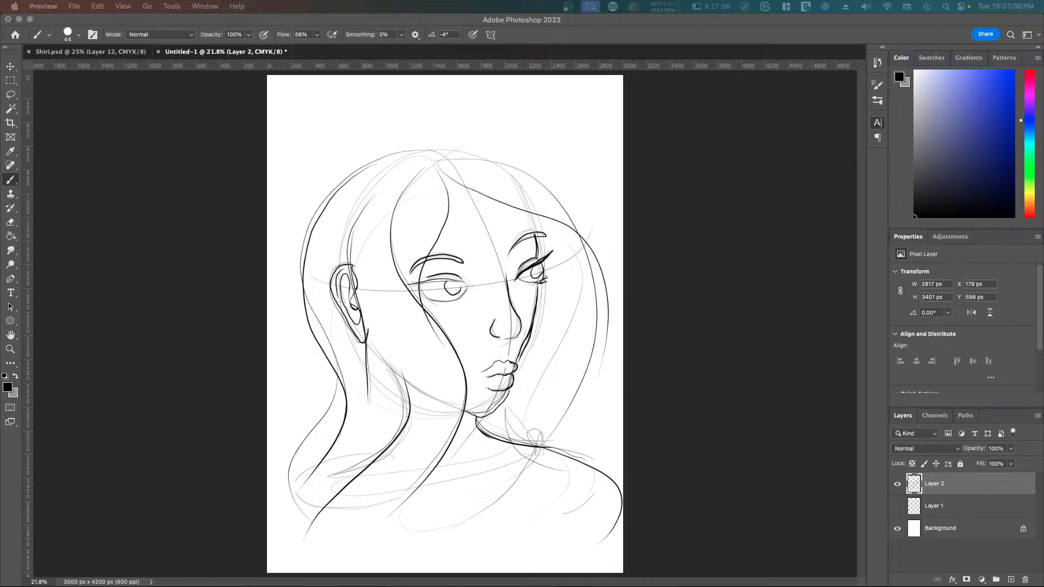
left_click(517, 426)
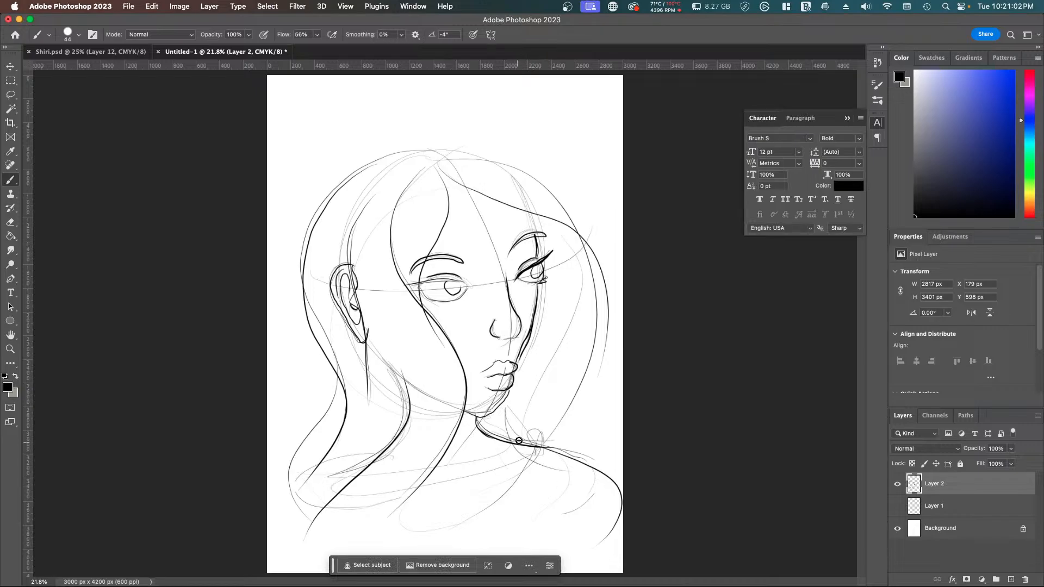
mouse_move(530, 433)
left_mouse_down()
mouse_move(523, 481)
mouse_move(438, 544)
left_mouse_up()
left_click_drag(574, 441, 576, 534)
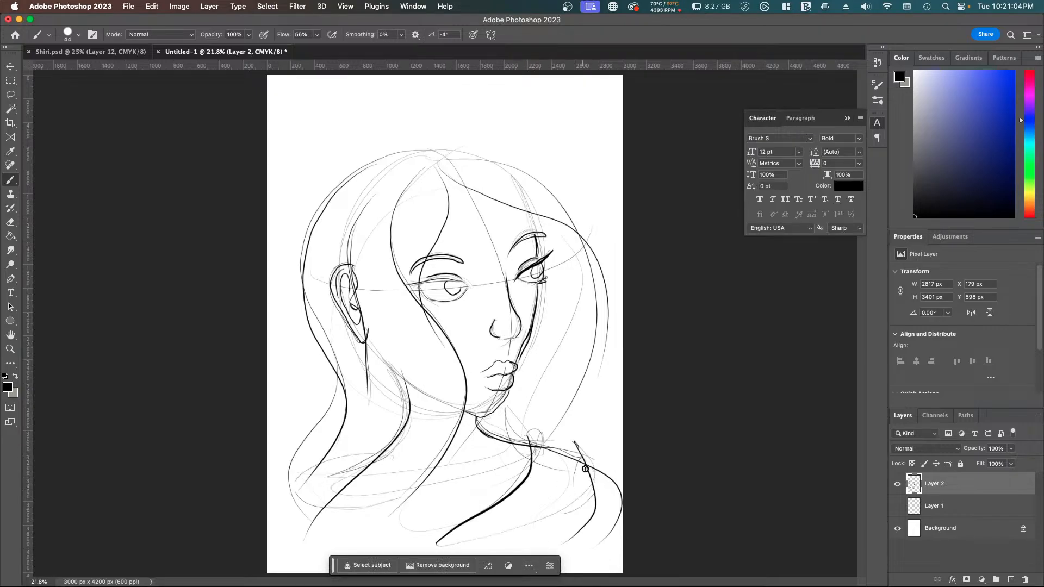
mouse_move(585, 469)
left_mouse_down()
mouse_move(504, 451)
mouse_move(507, 430)
mouse_move(571, 453)
mouse_move(541, 428)
mouse_move(578, 459)
mouse_move(574, 430)
mouse_move(554, 454)
mouse_move(556, 424)
mouse_move(581, 442)
mouse_move(567, 451)
mouse_move(553, 443)
mouse_move(584, 446)
left_mouse_up()
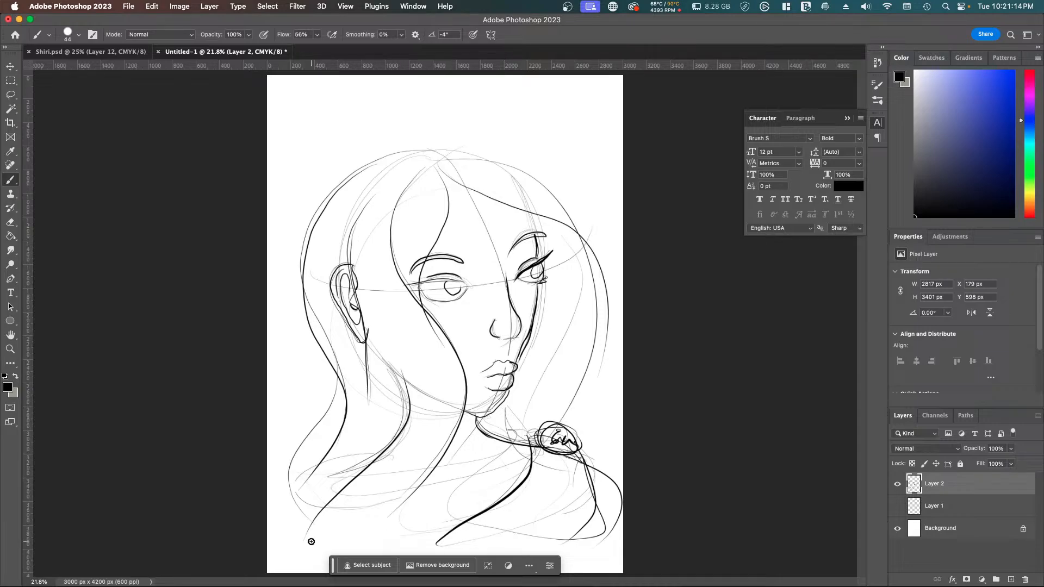
Step: Draw two wavy hair strands beside the far cheek, flowing down toward the shoulder rosette
key("super+minus")
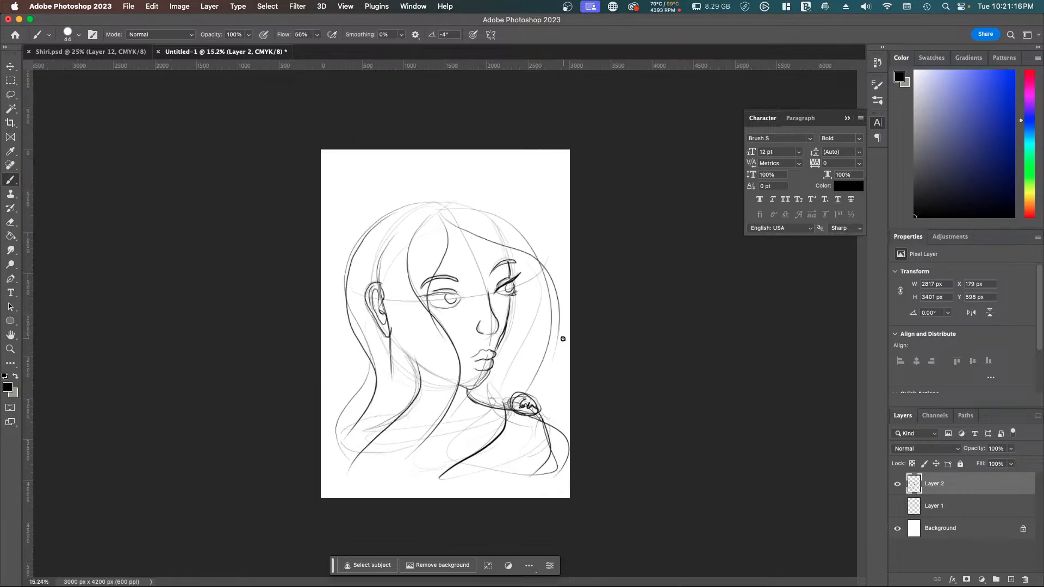
key("super+plus")
key("super+plus")
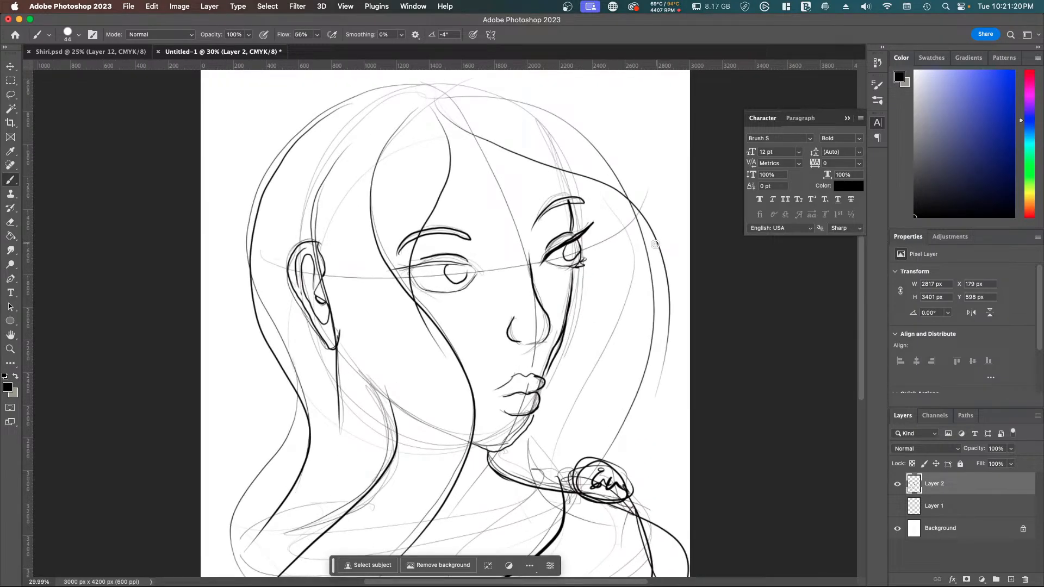
mouse_move(656, 247)
left_mouse_down()
mouse_move(643, 289)
mouse_move(642, 447)
mouse_move(615, 471)
left_mouse_up()
mouse_move(603, 263)
left_mouse_down()
mouse_move(580, 311)
mouse_move(551, 461)
left_mouse_up()
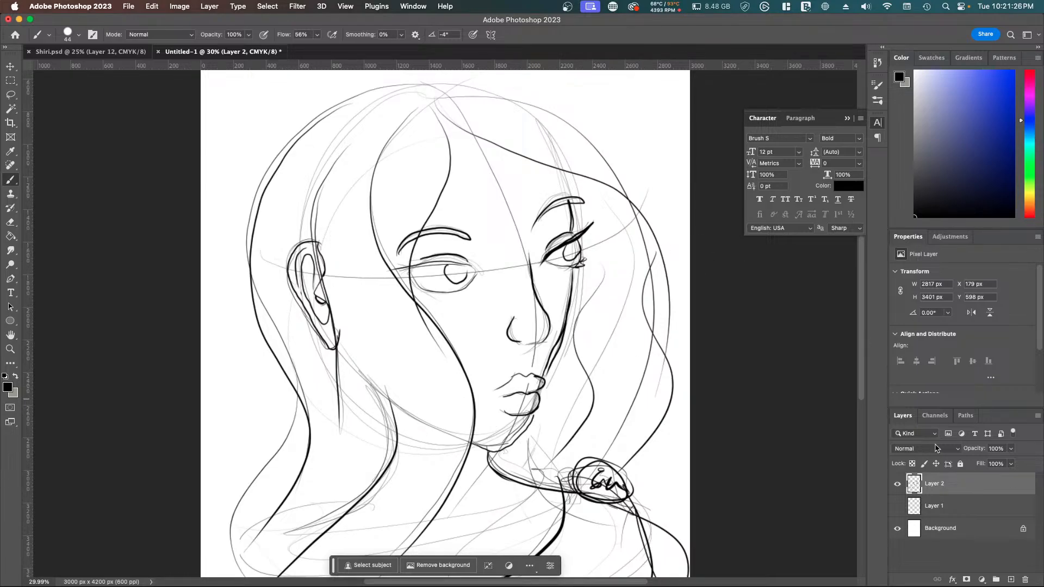
Step: Hide Layer 2, show the earlier head construction sketch on Layer 1, and make Layer 1 active
left_click(897, 484)
left_click(897, 506)
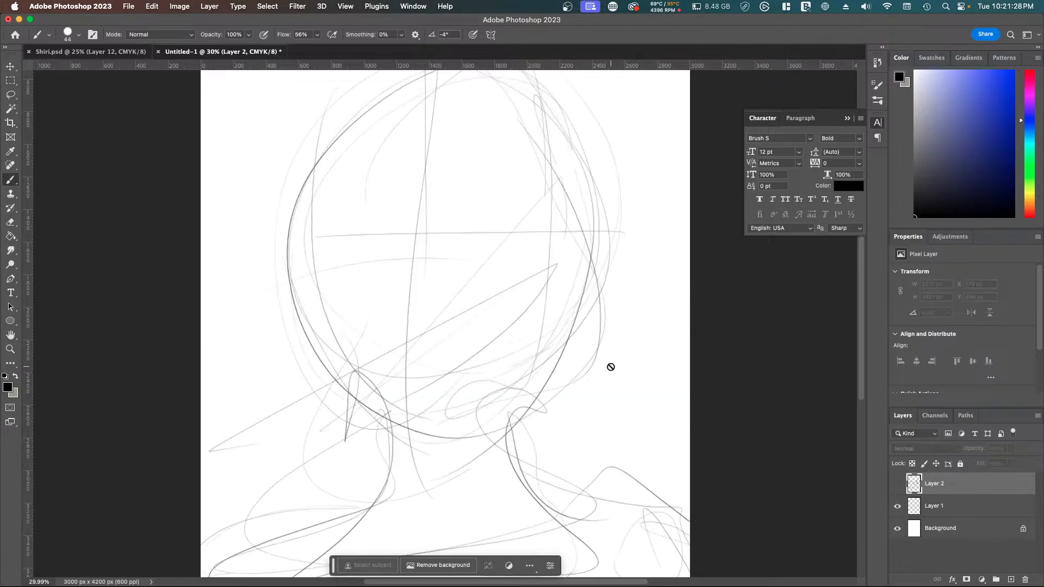
scroll(611, 367, "down", 3)
scroll(611, 366, "up", 2)
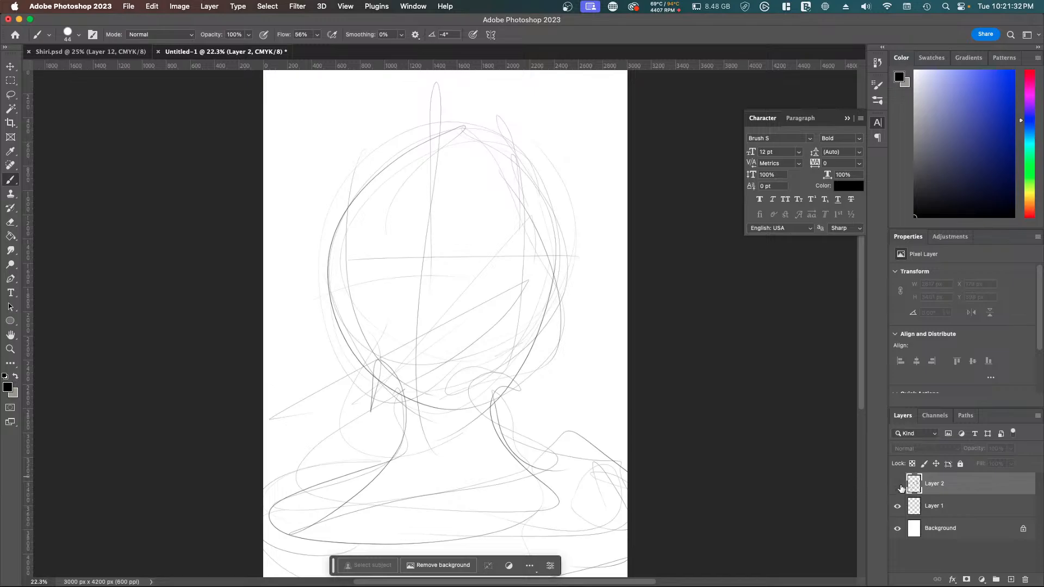
left_click(898, 485)
left_click(899, 485)
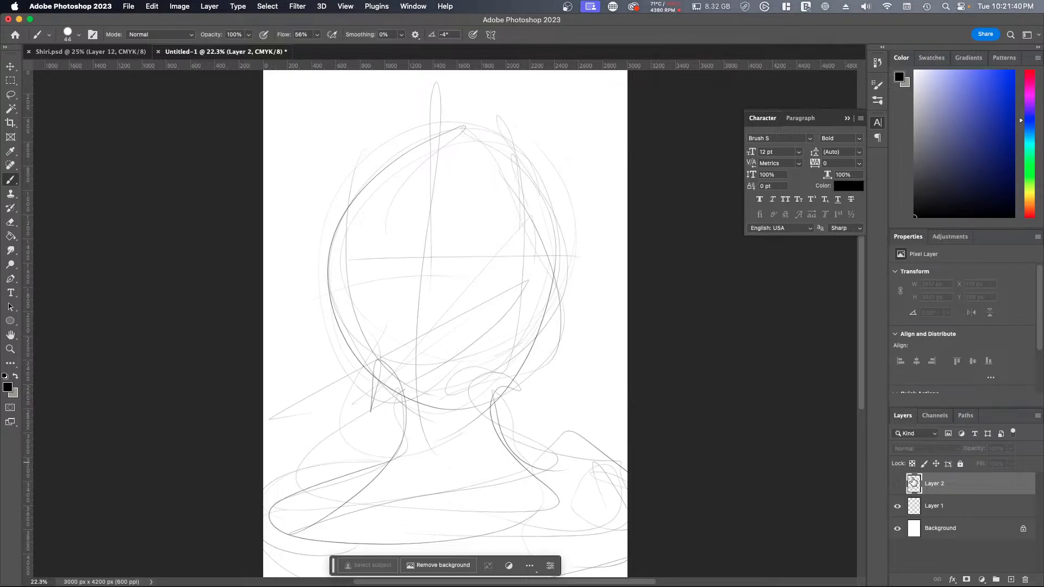
left_click(935, 511)
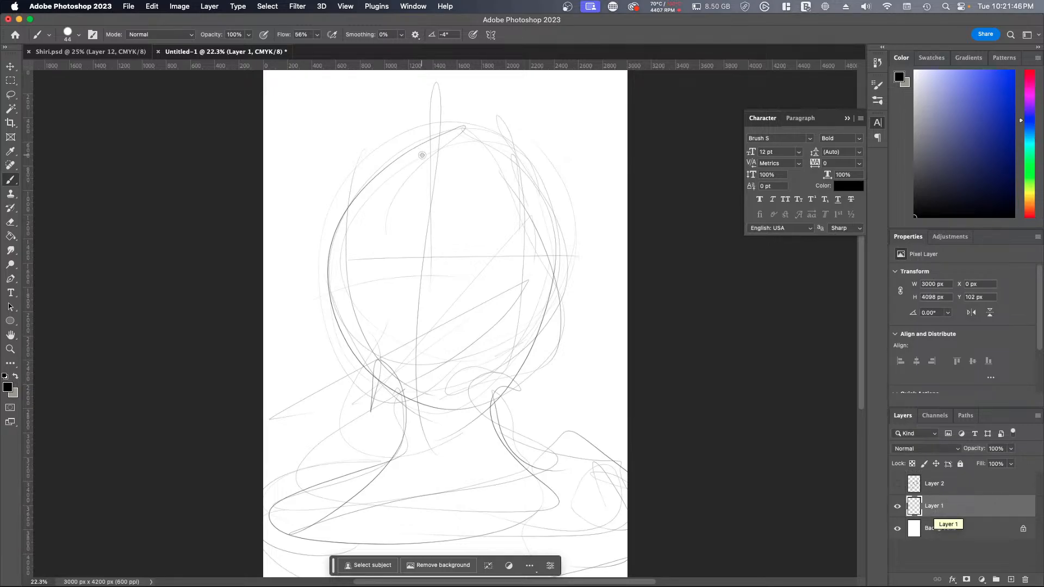
Step: Sketch wavy hair on Layer 1 from the crown across the face, with an outer contour and locks falling past the neck
mouse_move(439, 126)
left_mouse_down()
mouse_move(431, 212)
mouse_move(378, 303)
left_mouse_up()
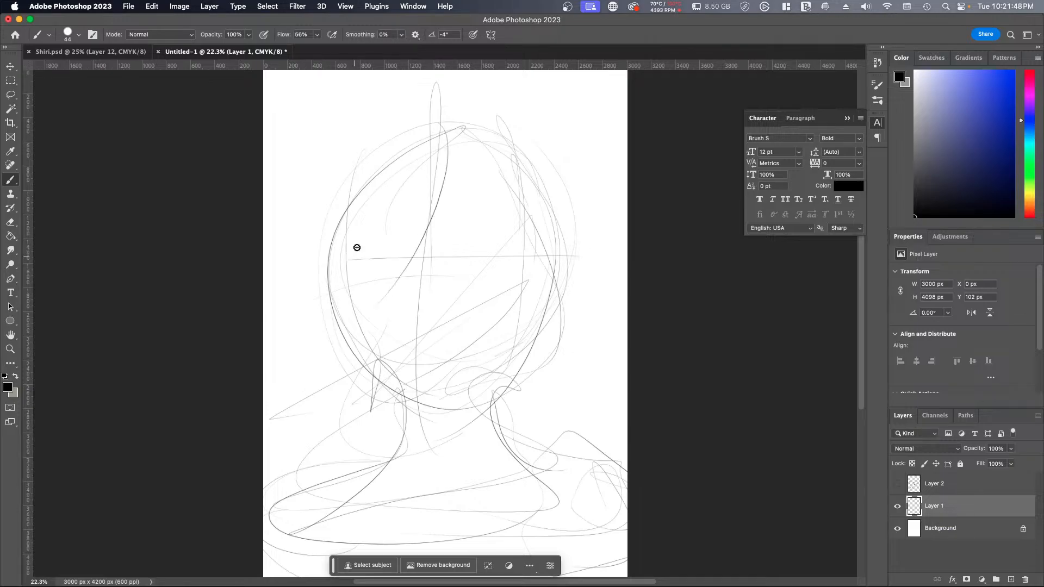
mouse_move(401, 140)
left_mouse_down()
mouse_move(351, 373)
mouse_move(415, 394)
left_mouse_up()
mouse_move(443, 124)
left_mouse_down()
mouse_move(441, 234)
mouse_move(337, 475)
left_mouse_up()
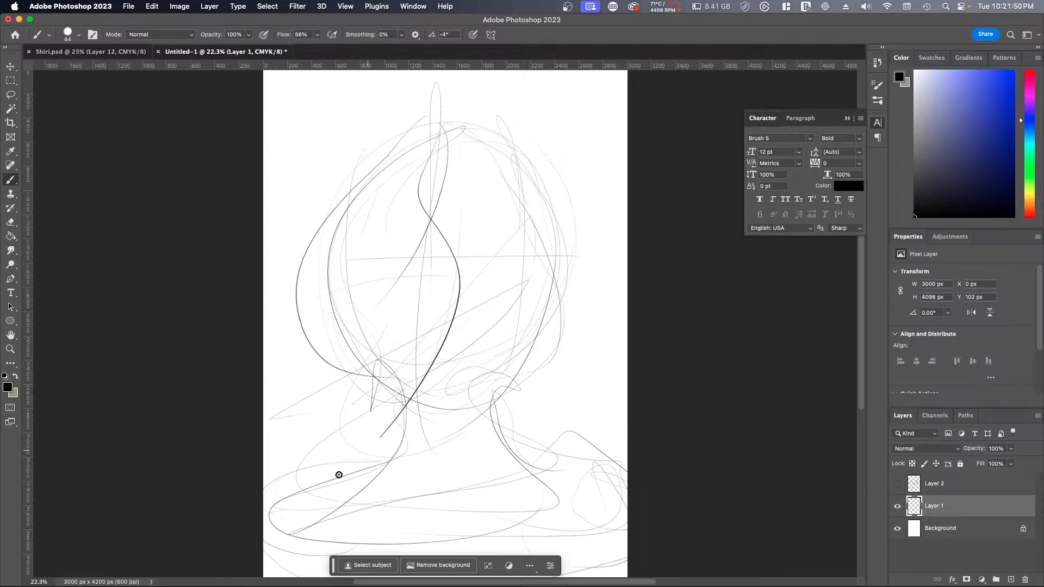
mouse_move(393, 158)
left_mouse_down()
mouse_move(331, 290)
mouse_move(302, 420)
left_mouse_up()
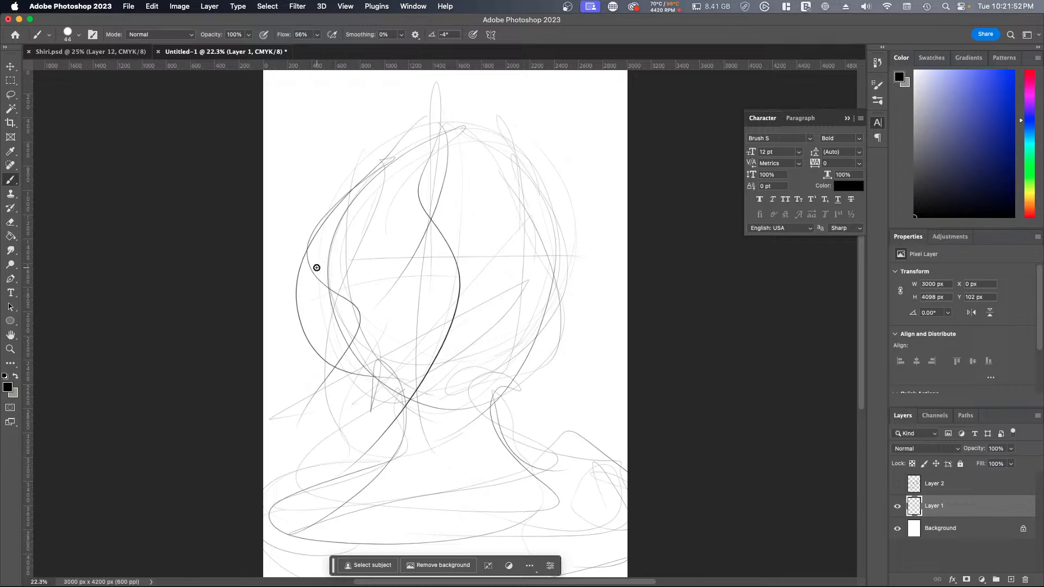
left_click_drag(317, 271, 374, 451)
mouse_move(414, 387)
left_mouse_down()
mouse_move(382, 422)
mouse_move(401, 506)
left_mouse_up()
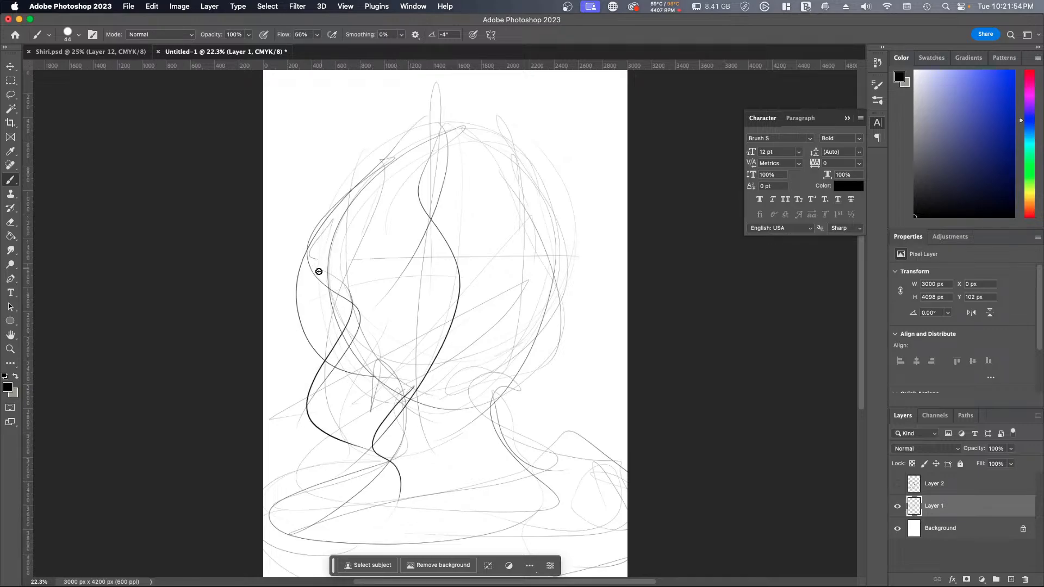
Step: Add overlapping wavy locks along the outer left side of the hair, tapering the ends over the shoulder and chest
left_click_drag(317, 272, 324, 375)
left_click_drag(296, 311, 283, 388)
left_click_drag(265, 430, 263, 473)
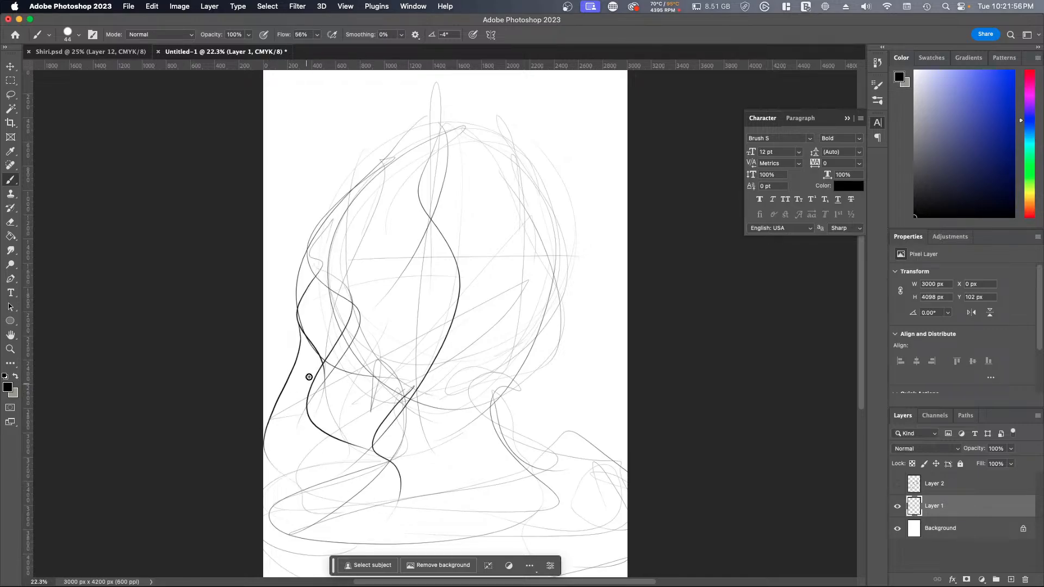
mouse_move(299, 346)
left_mouse_down()
mouse_move(300, 445)
mouse_move(343, 516)
left_mouse_up()
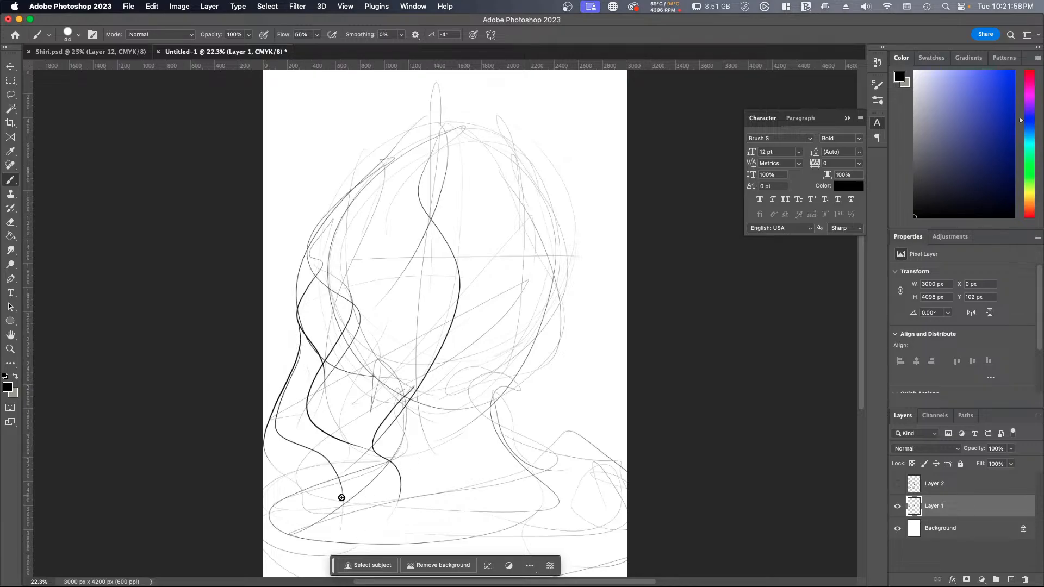
left_click_drag(336, 442, 359, 531)
left_click_drag(370, 451, 392, 512)
left_click_drag(385, 492, 388, 517)
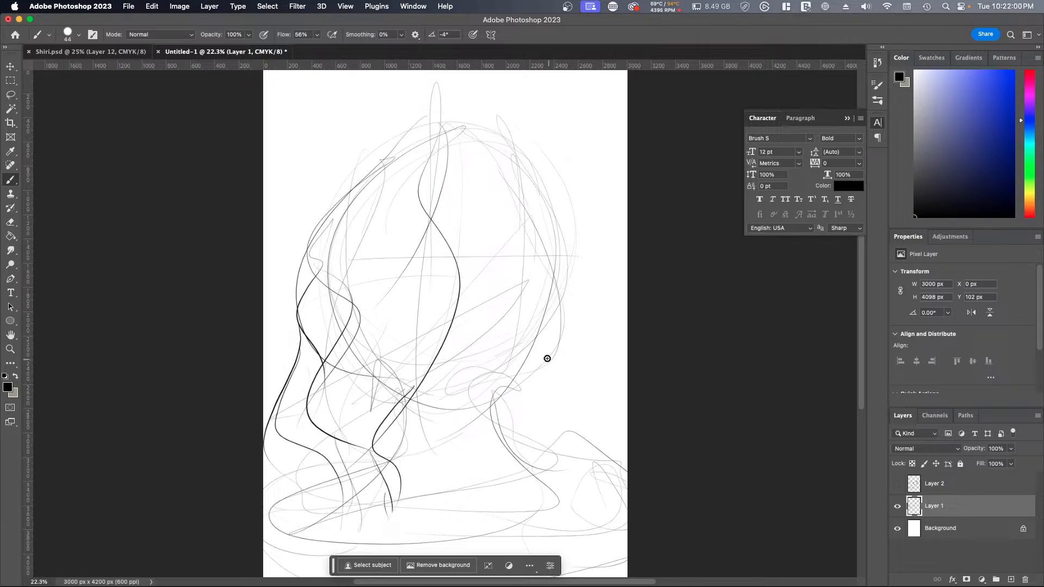
Step: Draw the hair's outer contour from the crown down the left side, with a wavy inner lock falling across the face
mouse_move(436, 114)
left_mouse_down()
mouse_move(437, 163)
mouse_move(424, 190)
left_mouse_up()
mouse_move(434, 163)
left_mouse_down()
mouse_move(380, 147)
mouse_move(342, 202)
left_mouse_up()
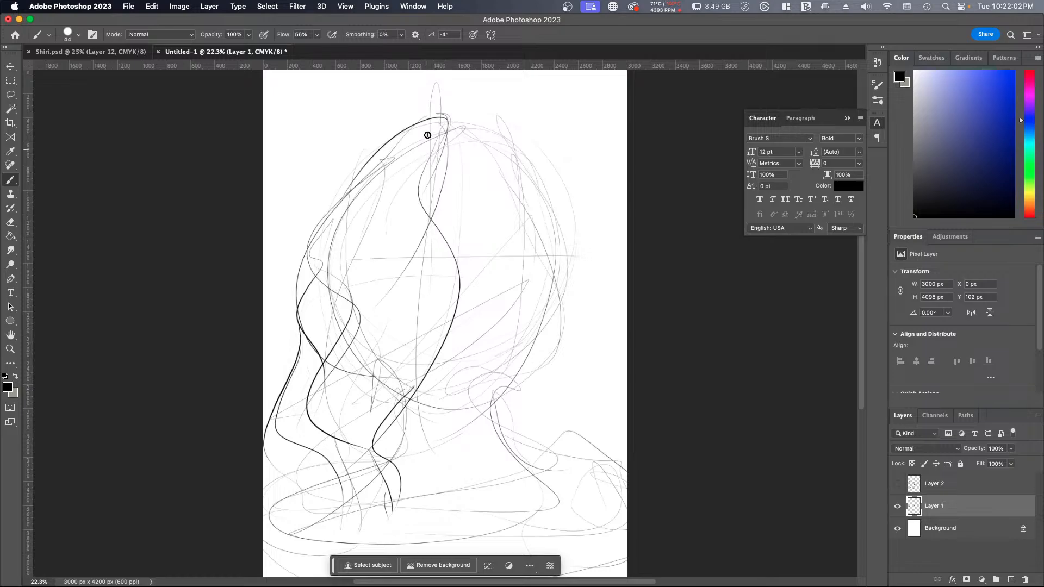
left_click_drag(428, 134, 325, 327)
left_click_drag(485, 309, 497, 404)
mouse_move(433, 124)
left_mouse_down()
mouse_move(415, 212)
mouse_move(407, 364)
left_mouse_up()
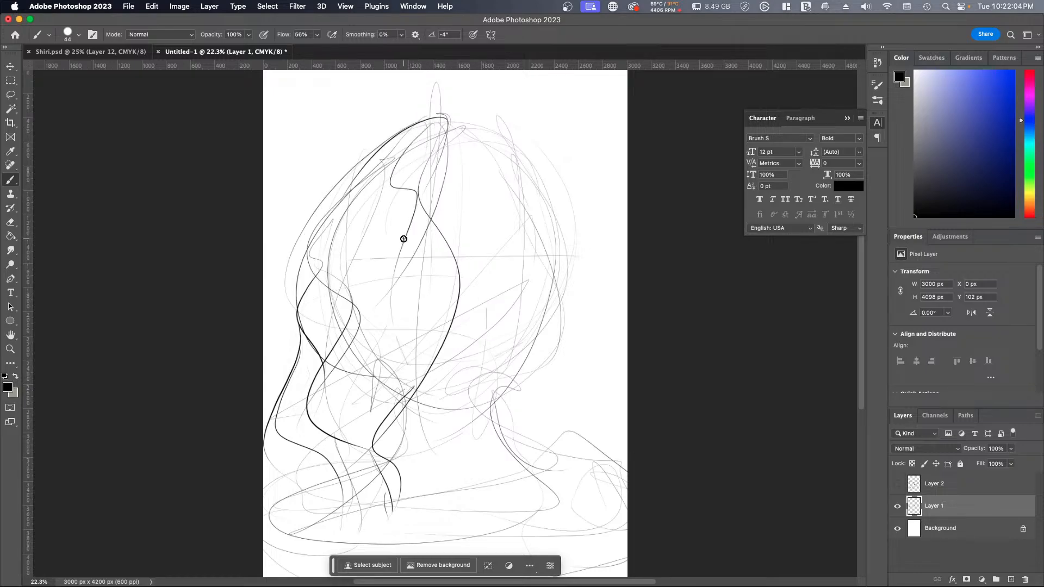
left_click_drag(404, 201, 359, 390)
left_click_drag(419, 333, 381, 451)
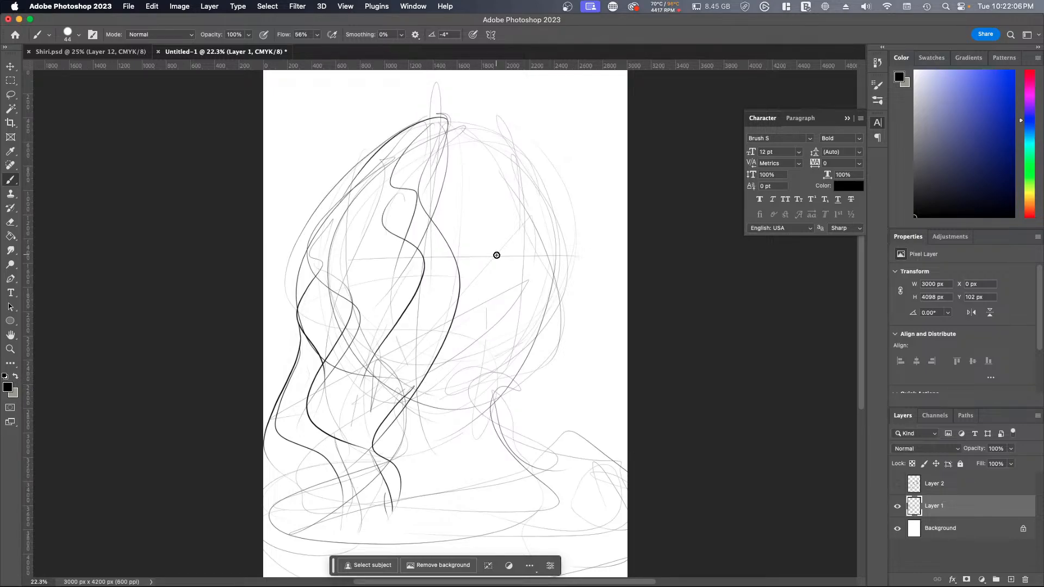
Step: Sketch long hair strands from the crown down the right side of the face, and darken the far cheek and jaw line
left_click_drag(460, 109, 524, 224)
left_click_drag(475, 147, 499, 517)
mouse_move(568, 399)
left_mouse_down()
mouse_move(548, 180)
mouse_move(551, 250)
mouse_move(564, 207)
left_mouse_up()
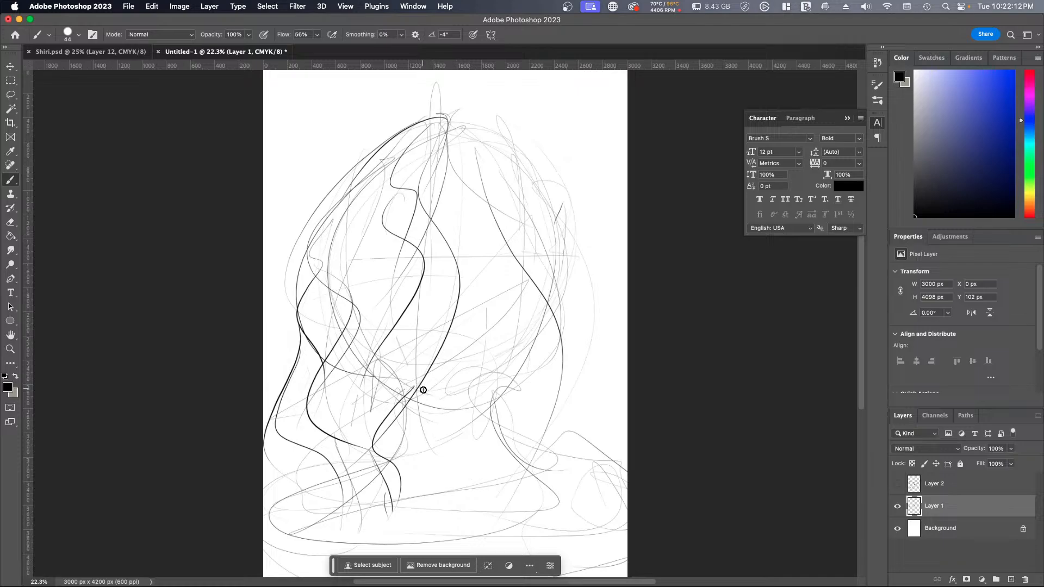
mouse_move(451, 414)
left_mouse_down()
mouse_move(540, 298)
mouse_move(424, 391)
mouse_move(457, 401)
mouse_move(515, 359)
mouse_move(530, 313)
left_mouse_up()
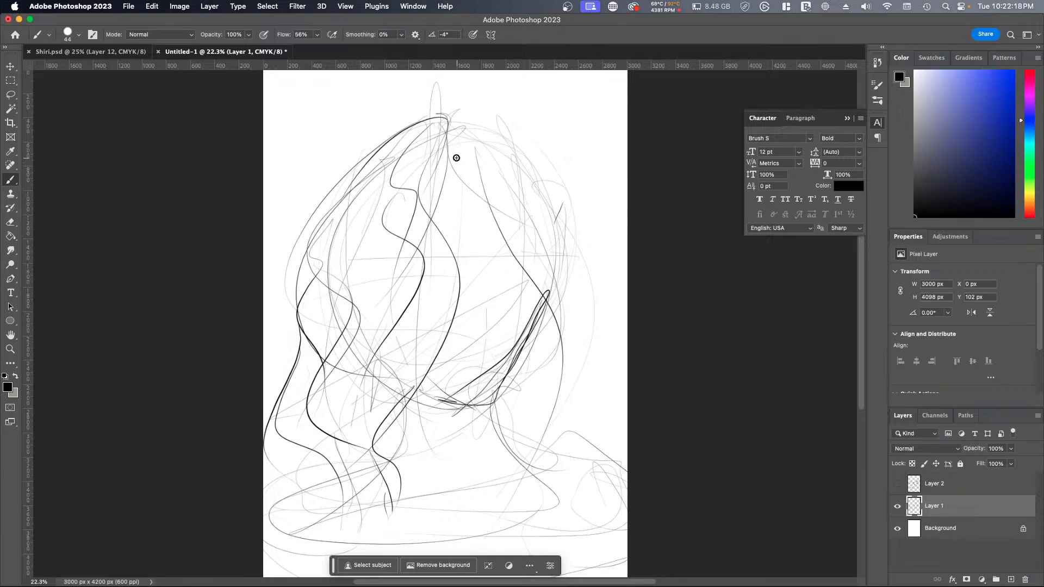
left_click_drag(447, 139, 541, 413)
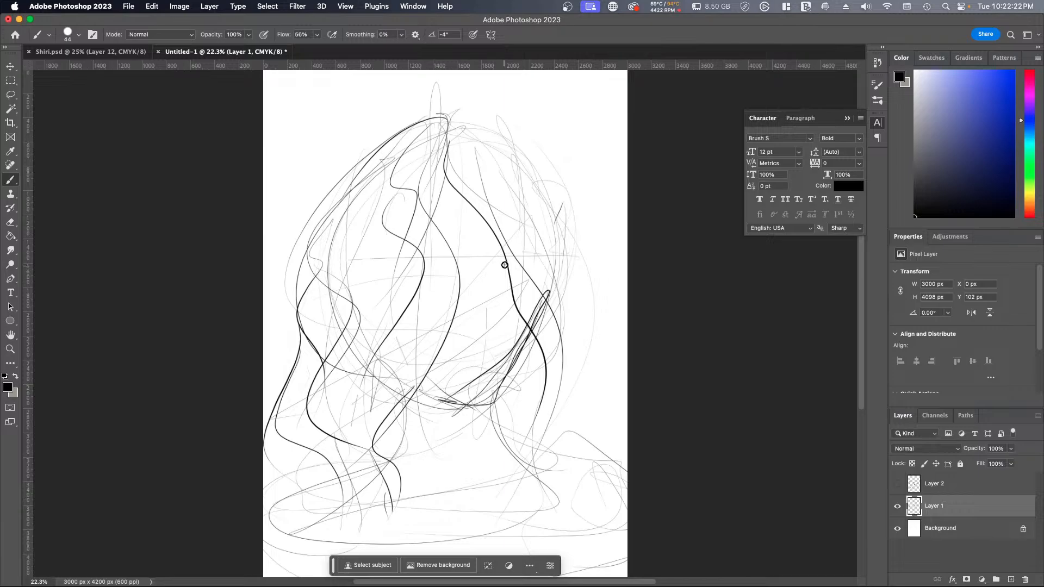
Step: Rough in the visible eye and the nose on Layer 1, and reinforce the chin line
mouse_move(505, 264)
left_mouse_down()
mouse_move(477, 272)
mouse_move(487, 282)
mouse_move(498, 265)
mouse_move(485, 267)
mouse_move(497, 285)
mouse_move(484, 276)
mouse_move(509, 278)
mouse_move(481, 273)
mouse_move(506, 281)
left_mouse_up()
left_click_drag(472, 318, 472, 333)
left_click_drag(446, 368, 484, 361)
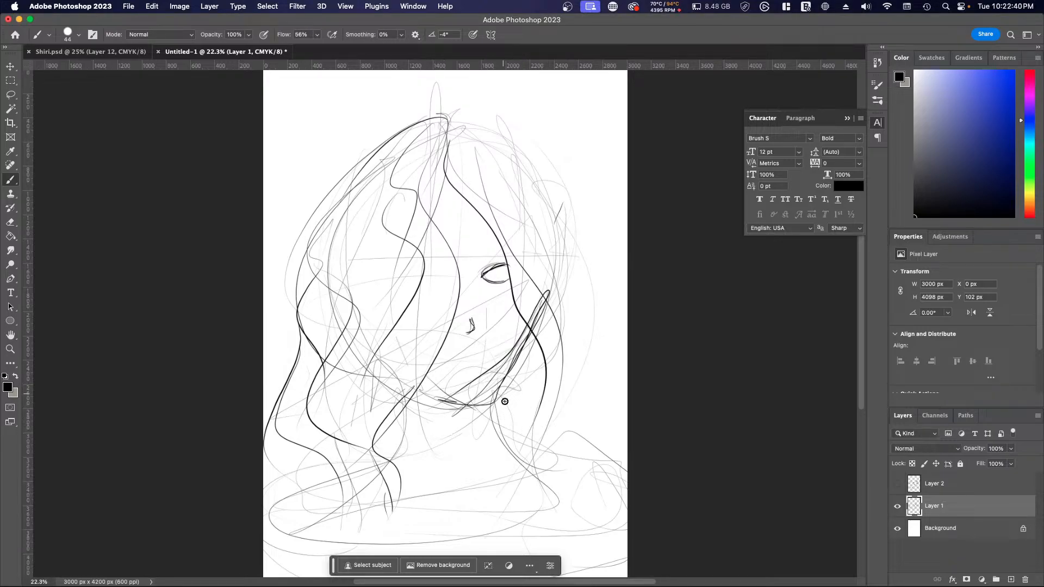
mouse_move(420, 389)
left_mouse_down()
mouse_move(447, 405)
mouse_move(526, 333)
mouse_move(496, 379)
left_mouse_up()
Step: Add a new layer above Layer 1, and lower Layer 1's opacity to 33%
left_click(1011, 580)
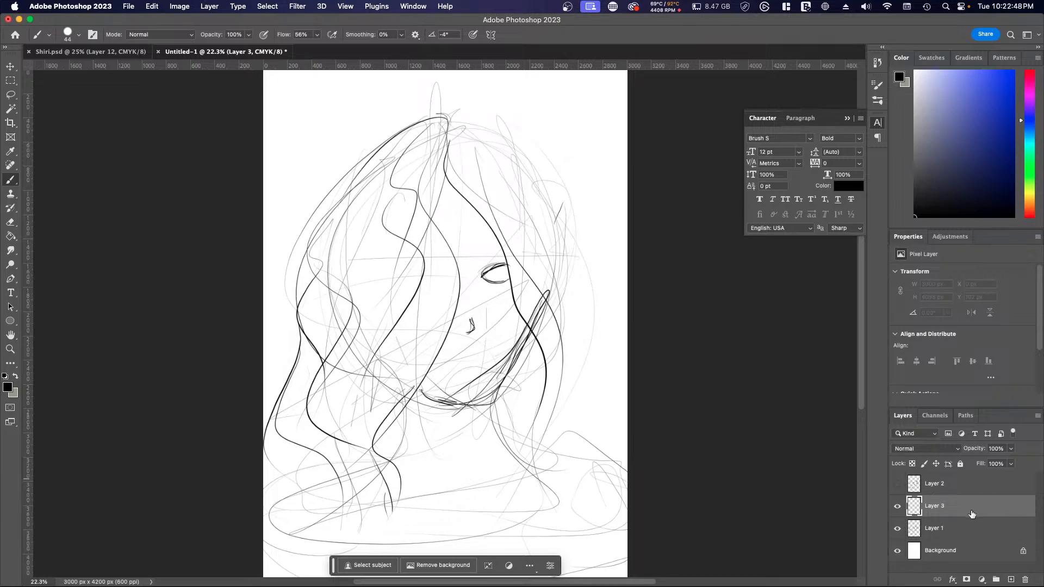
left_click(952, 536)
left_click(1010, 463)
left_click_drag(996, 462, 977, 463)
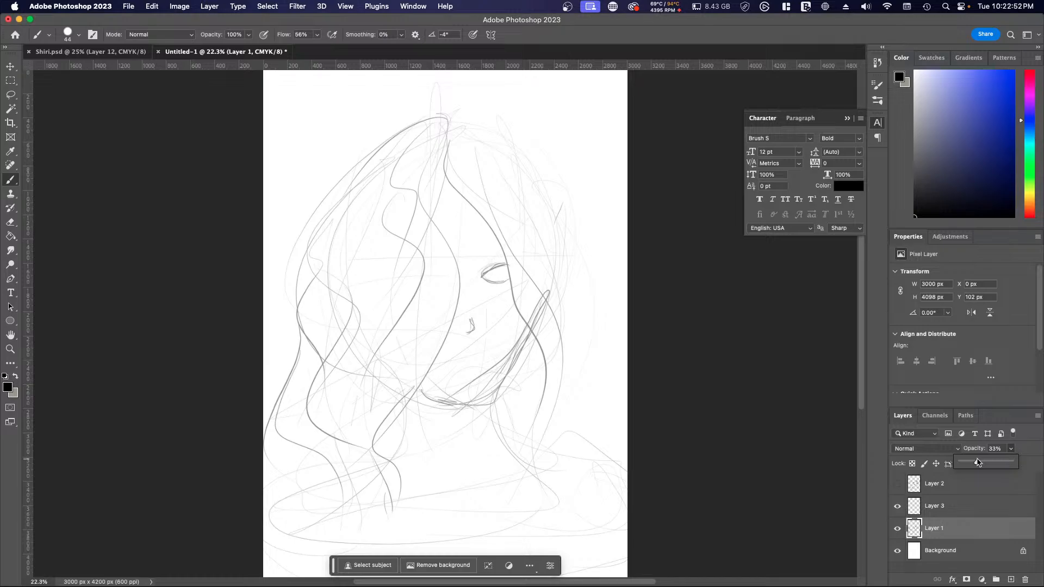
Step: Sketch a smaller head circle, jaw and curved face guidelines on Layer 1, with hair curves sweeping from the parting
mouse_move(436, 170)
left_mouse_down()
mouse_move(489, 177)
mouse_move(524, 226)
mouse_move(512, 208)
mouse_move(355, 299)
mouse_move(424, 401)
left_mouse_up()
mouse_move(354, 236)
left_mouse_down()
mouse_move(429, 388)
mouse_move(464, 409)
mouse_move(506, 343)
mouse_move(529, 233)
left_mouse_up()
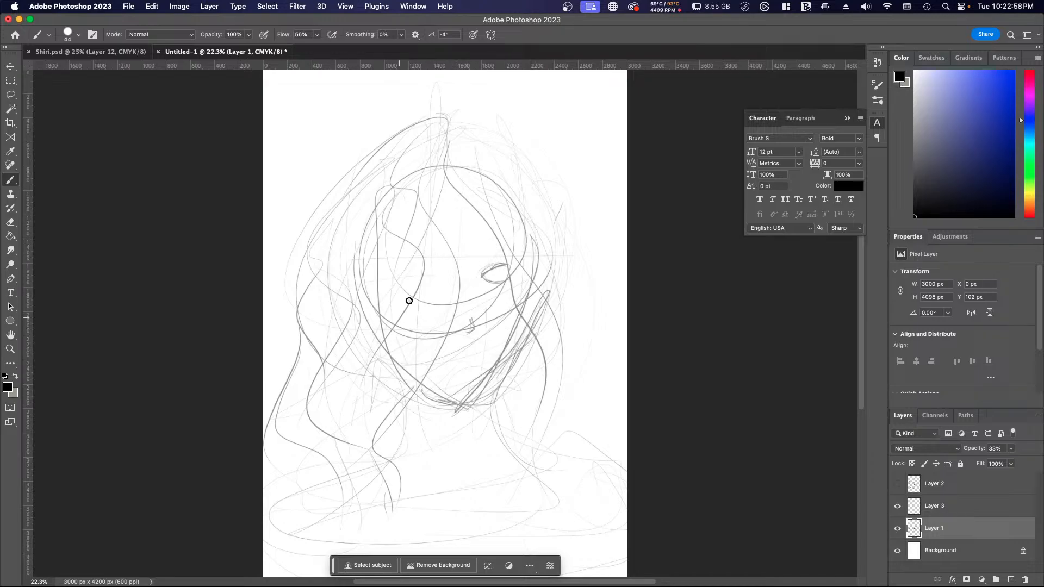
left_click_drag(417, 178, 448, 249)
left_click_drag(447, 170, 405, 317)
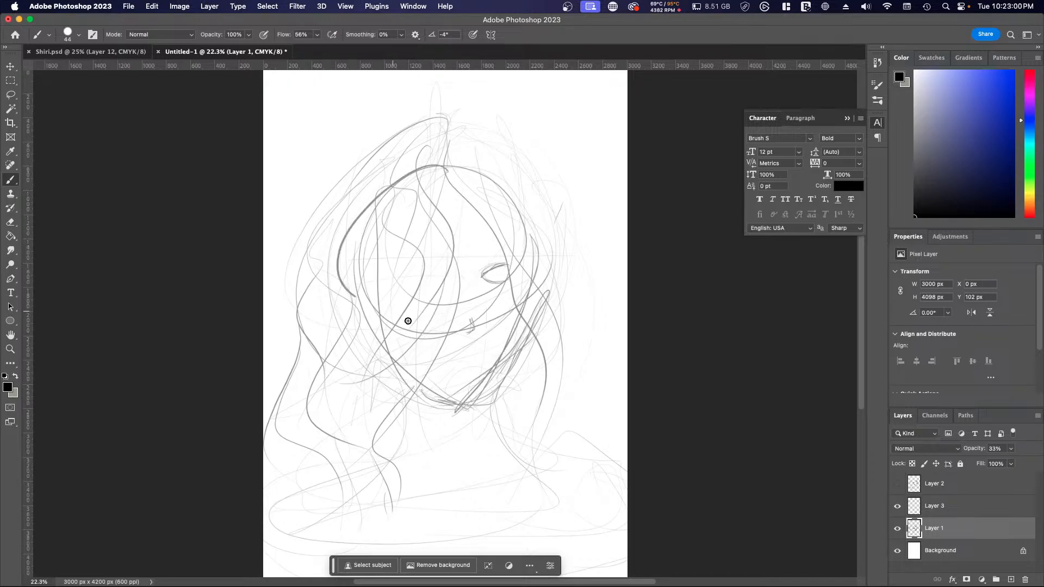
mouse_move(422, 170)
left_mouse_down()
mouse_move(447, 273)
mouse_move(423, 328)
left_mouse_up()
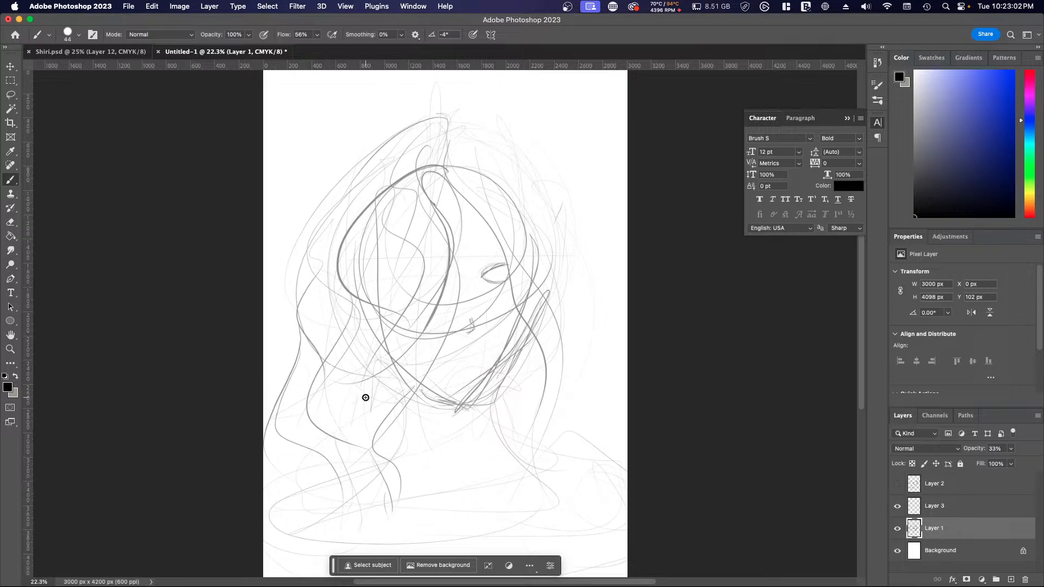
Step: Make Layer 3 active and draw the oval face outline from the crown down both cheeks to the chin
left_click(897, 530)
left_click(896, 530)
left_click(910, 508)
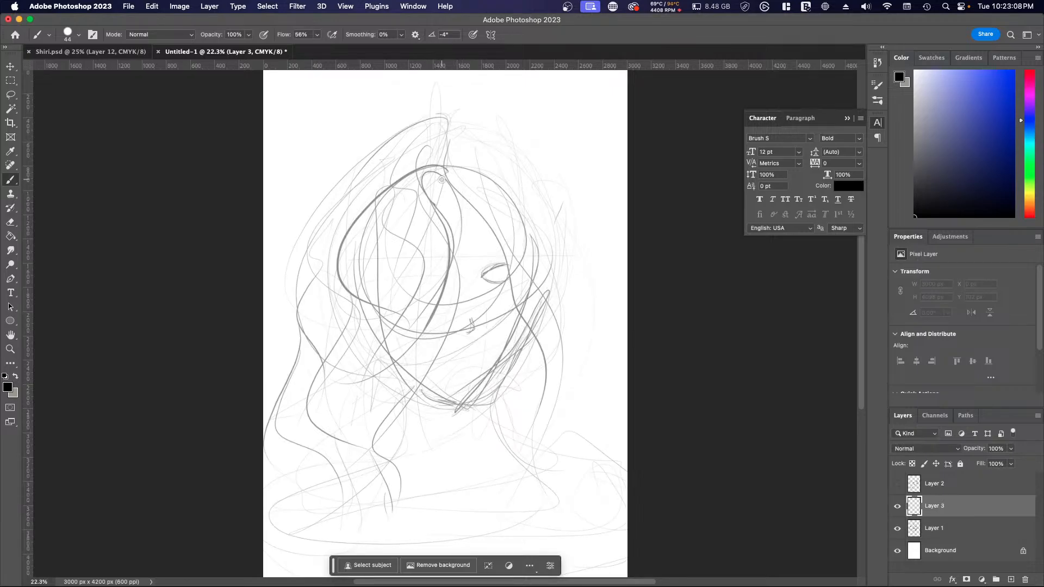
mouse_move(446, 168)
left_mouse_down()
mouse_move(398, 181)
mouse_move(395, 343)
left_mouse_up()
mouse_move(384, 210)
left_mouse_down()
mouse_move(376, 338)
mouse_move(474, 401)
left_mouse_up()
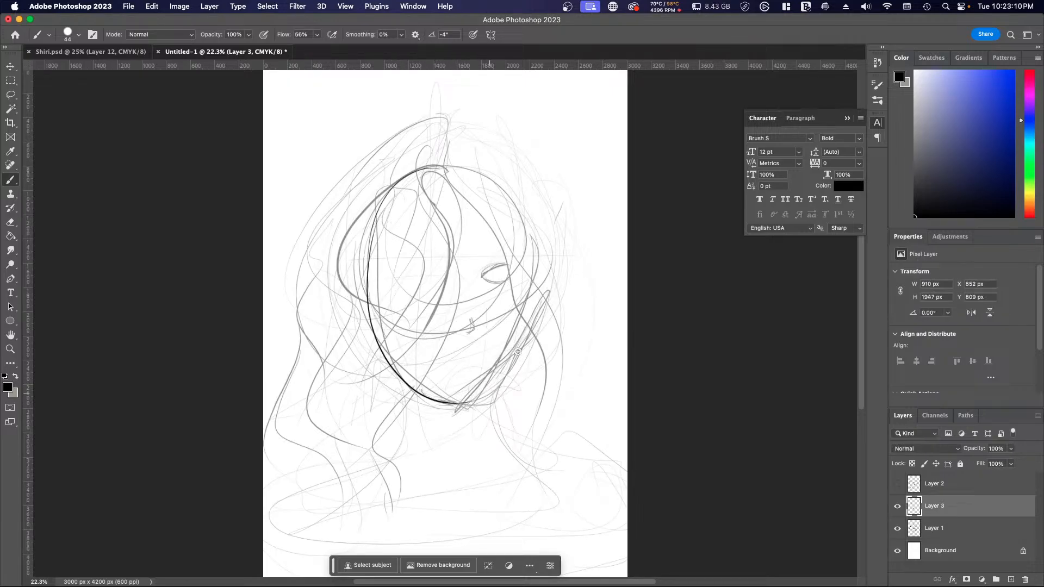
left_click_drag(501, 183, 465, 408)
mouse_move(476, 165)
left_mouse_down()
mouse_move(507, 201)
mouse_move(463, 409)
left_mouse_up()
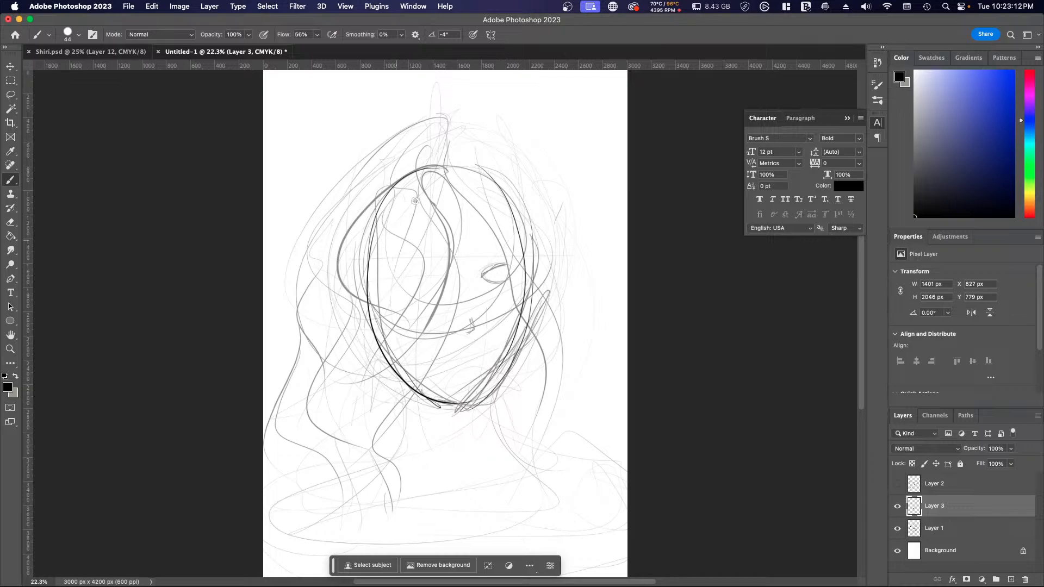
Step: Draw wavy locks on Layer 3 from the parting over the covered eye and down the left side past the neck
mouse_move(419, 170)
left_mouse_down()
mouse_move(447, 228)
mouse_move(424, 286)
left_mouse_up()
mouse_move(381, 327)
left_mouse_down()
mouse_move(379, 190)
mouse_move(325, 424)
left_mouse_up()
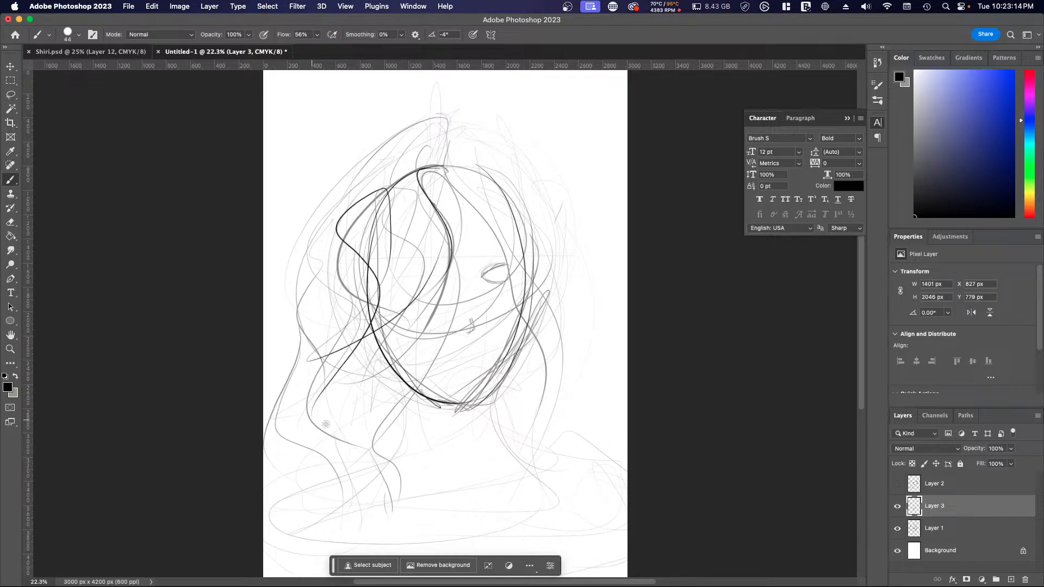
mouse_move(340, 339)
left_mouse_down()
mouse_move(309, 408)
mouse_move(401, 357)
left_mouse_up()
mouse_move(410, 335)
left_mouse_down()
mouse_move(413, 364)
mouse_move(331, 498)
left_mouse_up()
mouse_move(406, 375)
left_mouse_down()
mouse_move(419, 416)
mouse_move(328, 352)
mouse_move(343, 285)
mouse_move(299, 356)
left_mouse_up()
mouse_move(334, 313)
left_mouse_down()
mouse_move(299, 353)
mouse_move(492, 403)
left_mouse_up()
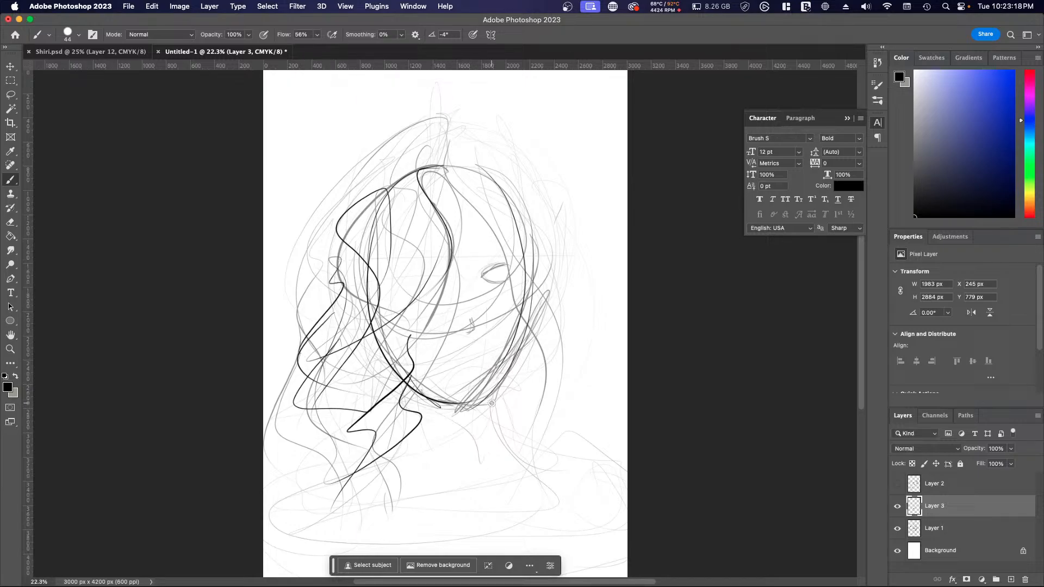
Step: Strengthen the jaw into a pointed chin and draw a vertical center guideline up the face
mouse_move(431, 364)
left_mouse_down()
mouse_move(419, 362)
mouse_move(455, 410)
mouse_move(502, 350)
left_mouse_up()
left_click_drag(468, 400, 525, 292)
mouse_move(461, 389)
left_mouse_down()
mouse_move(468, 253)
mouse_move(464, 424)
left_mouse_up()
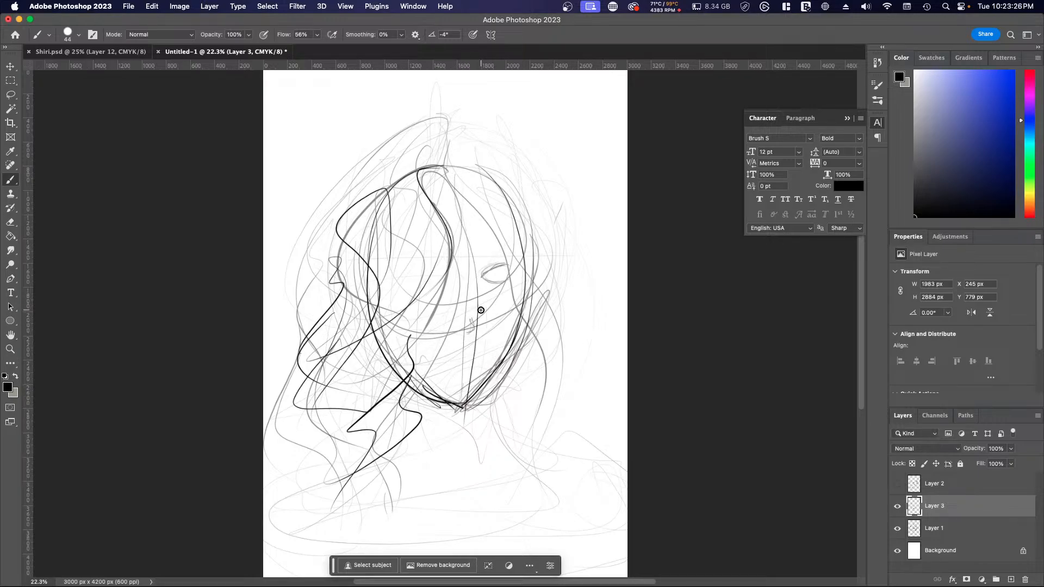
Step: Draw the visible eye with its iris and eyebrow, plus the nose and lips, along the face guidelines
mouse_move(512, 272)
left_mouse_down()
mouse_move(481, 293)
mouse_move(513, 290)
mouse_move(514, 271)
left_mouse_up()
mouse_move(450, 328)
left_mouse_down()
mouse_move(478, 337)
mouse_move(455, 366)
mouse_move(488, 356)
mouse_move(470, 379)
mouse_move(445, 382)
mouse_move(501, 373)
mouse_move(462, 402)
mouse_move(448, 387)
mouse_move(473, 387)
left_mouse_up()
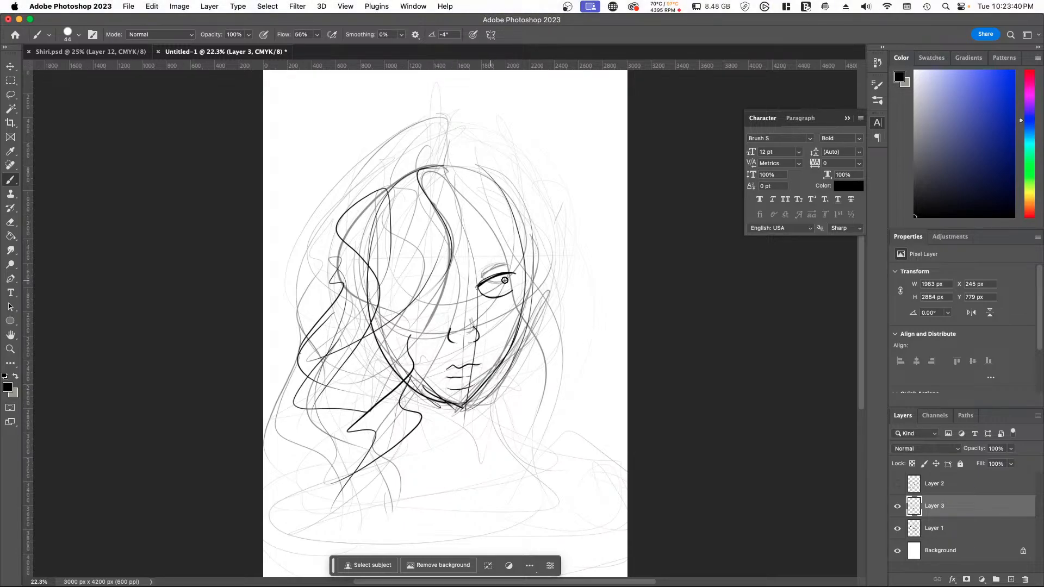
mouse_move(492, 281)
left_mouse_down()
mouse_move(501, 278)
mouse_move(496, 250)
mouse_move(504, 252)
left_mouse_up()
Step: Add a fringe lock curving over the covered eye, and build up the crown and left-side hair contours
left_click_drag(461, 185, 458, 261)
left_click_drag(440, 165, 393, 226)
left_click_drag(406, 169, 396, 302)
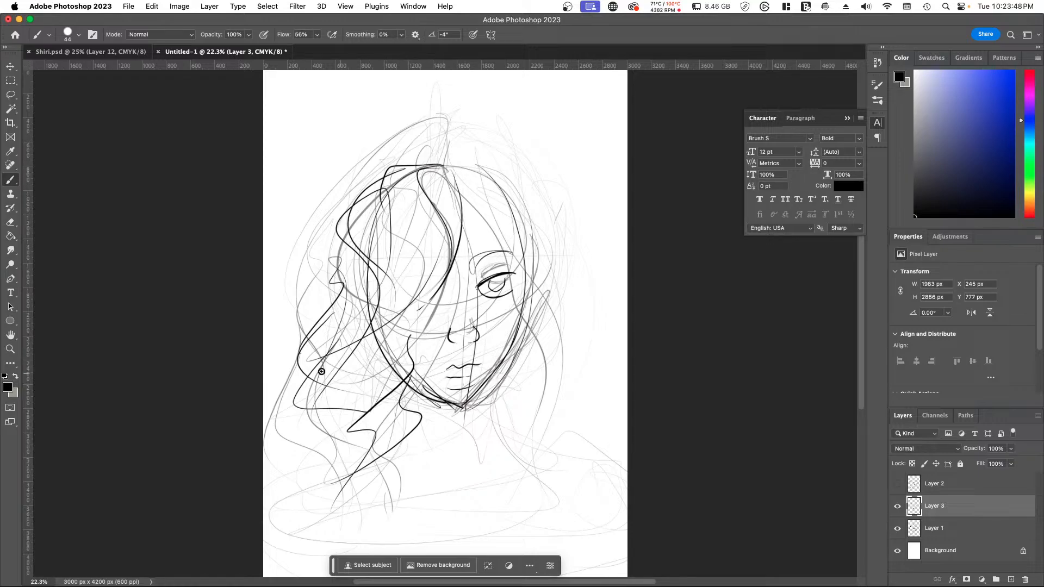
mouse_move(349, 266)
left_mouse_down()
mouse_move(309, 344)
mouse_move(352, 430)
left_mouse_up()
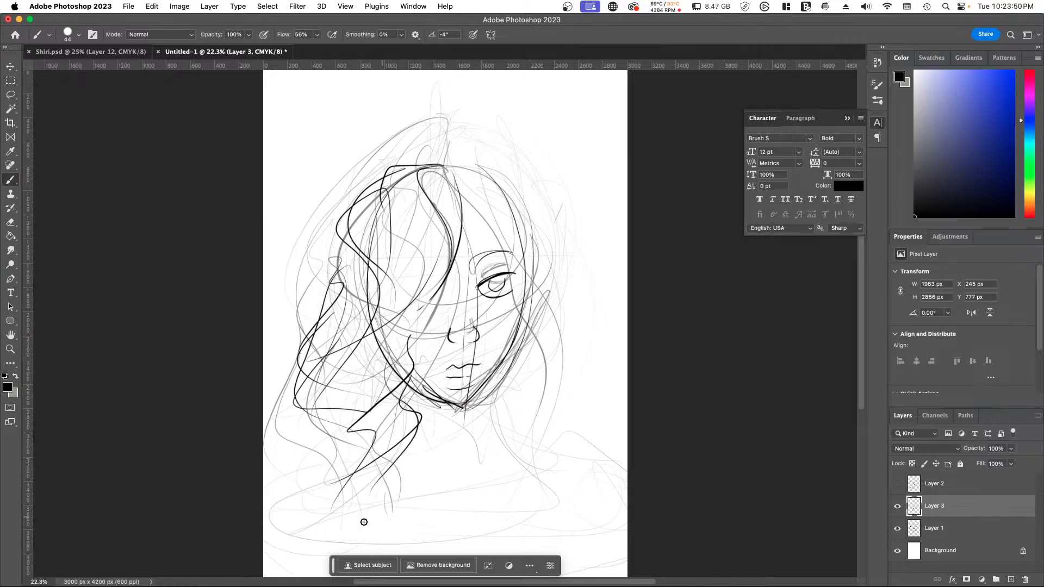
Step: Draw both sides of the neck, the curved neckline and the right shoulder
left_click_drag(417, 400, 489, 481)
mouse_move(488, 392)
left_mouse_down()
mouse_move(500, 419)
mouse_move(569, 451)
mouse_move(444, 534)
left_mouse_up()
mouse_move(568, 450)
left_mouse_down()
mouse_move(605, 517)
mouse_move(579, 531)
left_mouse_up()
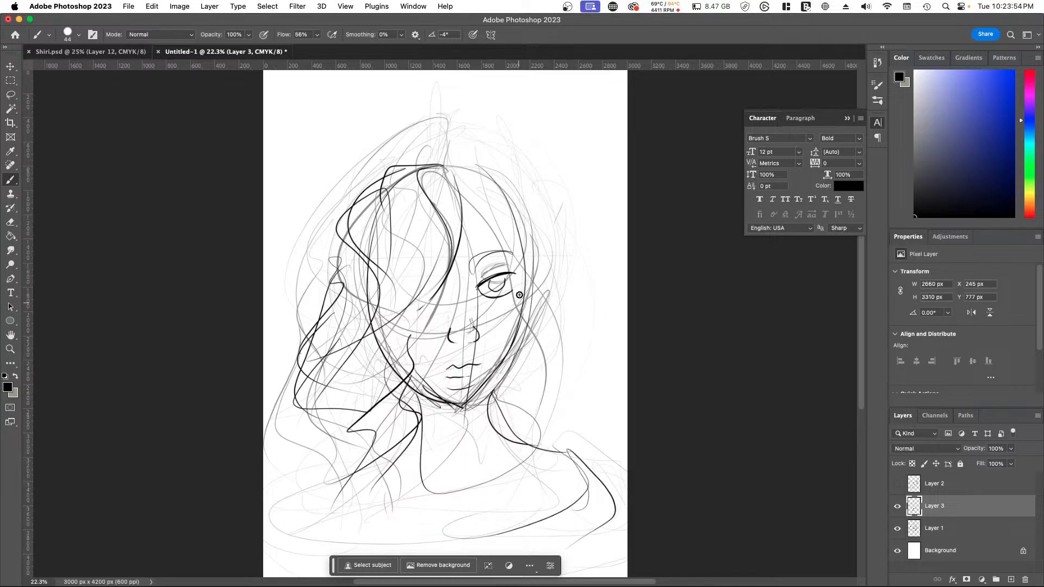
Step: Draw the crown hair sweeping over the right side of the head, undoing the oversized contour and redrawing it closer
left_click_drag(465, 137, 488, 193)
mouse_move(459, 139)
left_mouse_down()
mouse_move(578, 310)
mouse_move(577, 334)
left_mouse_up()
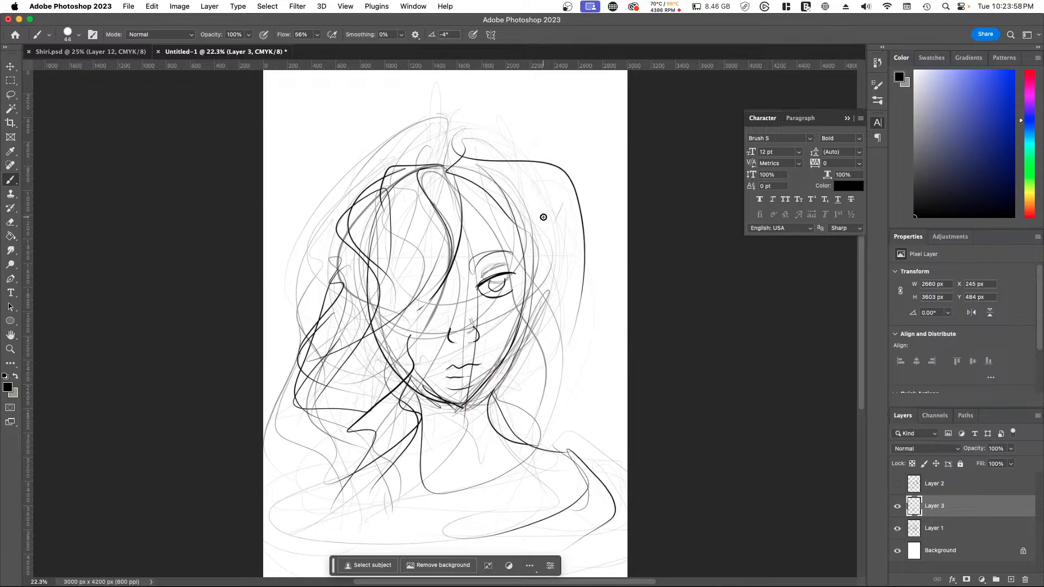
key("super+z")
left_click_drag(482, 191, 570, 283)
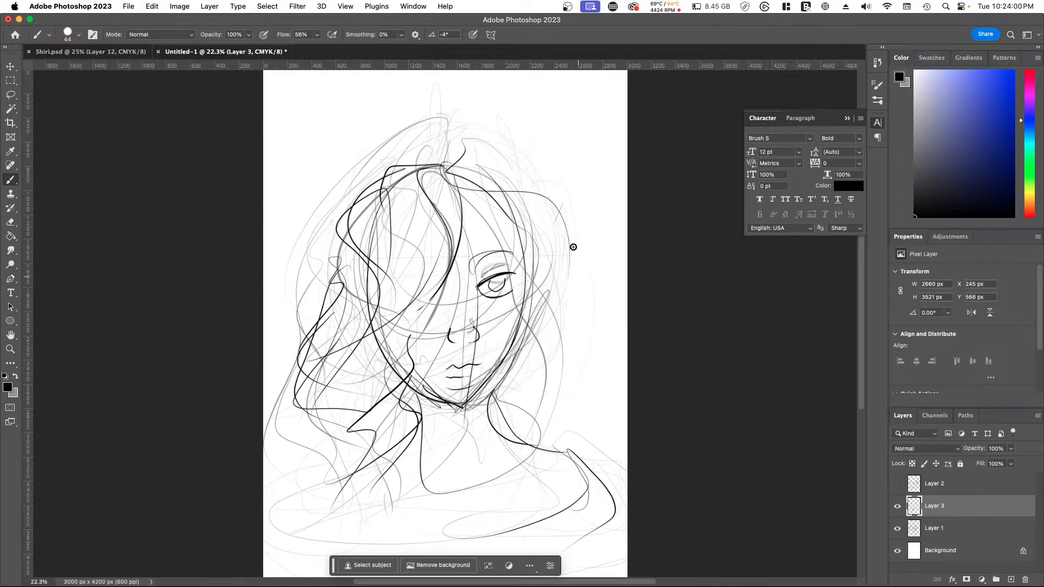
left_click_drag(441, 162, 566, 303)
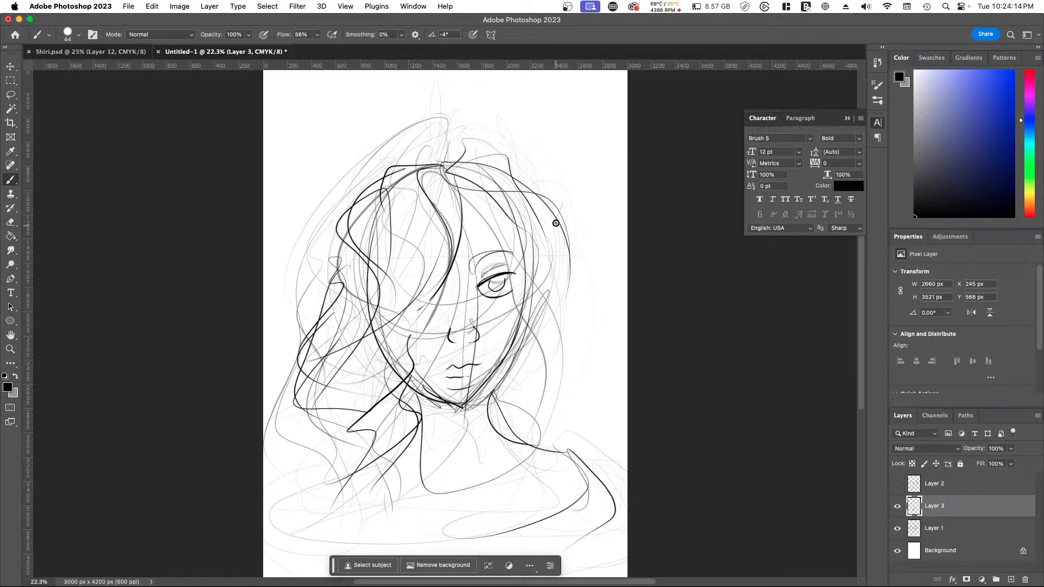
Step: Draw wavy locks down the right side of the face and neck, with an outer contour reaching the shoulder
mouse_move(556, 214)
left_mouse_down()
mouse_move(548, 363)
mouse_move(521, 432)
left_mouse_up()
mouse_move(543, 282)
left_mouse_down()
mouse_move(555, 390)
mouse_move(537, 421)
left_mouse_up()
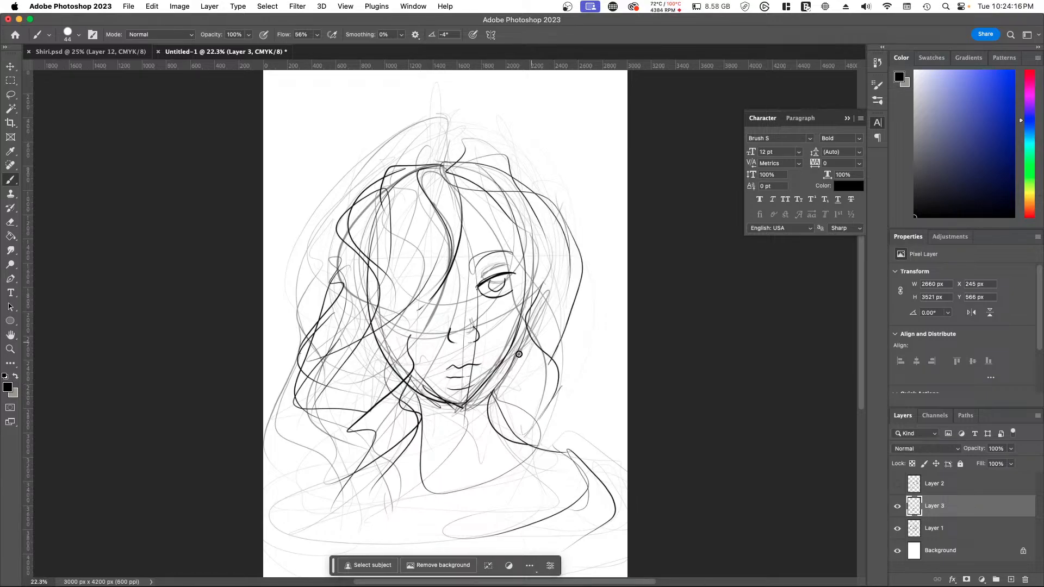
left_click_drag(531, 343, 555, 460)
left_click_drag(584, 280, 599, 311)
left_click_drag(585, 285, 555, 451)
left_click_drag(519, 340, 543, 476)
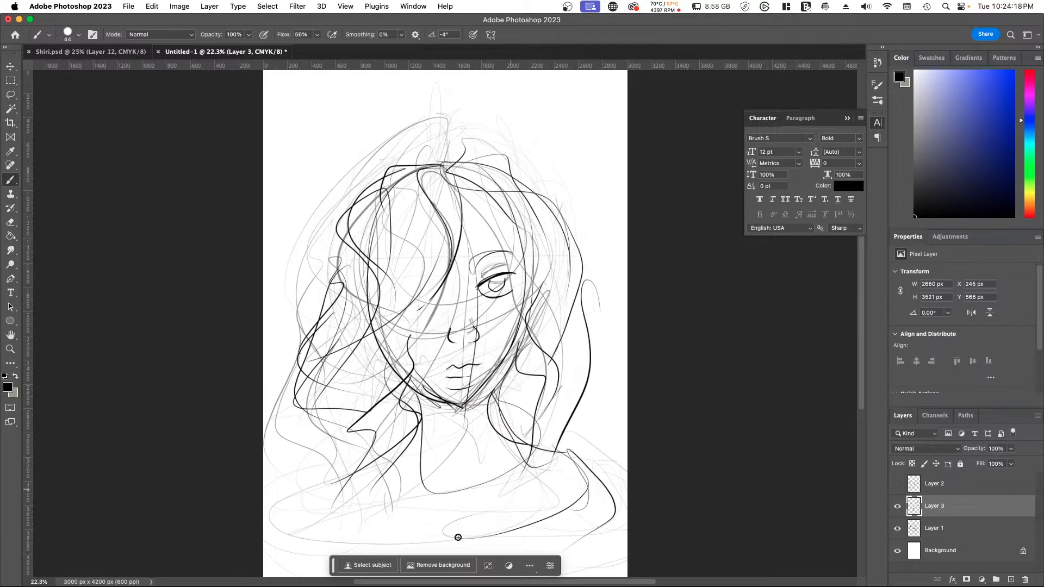
left_click_drag(499, 400, 546, 445)
Step: Sketch an off-shoulder collar band curving across the chest, with rounded loops at both shoulders
left_click_drag(352, 455, 266, 490)
left_click_drag(359, 434, 271, 460)
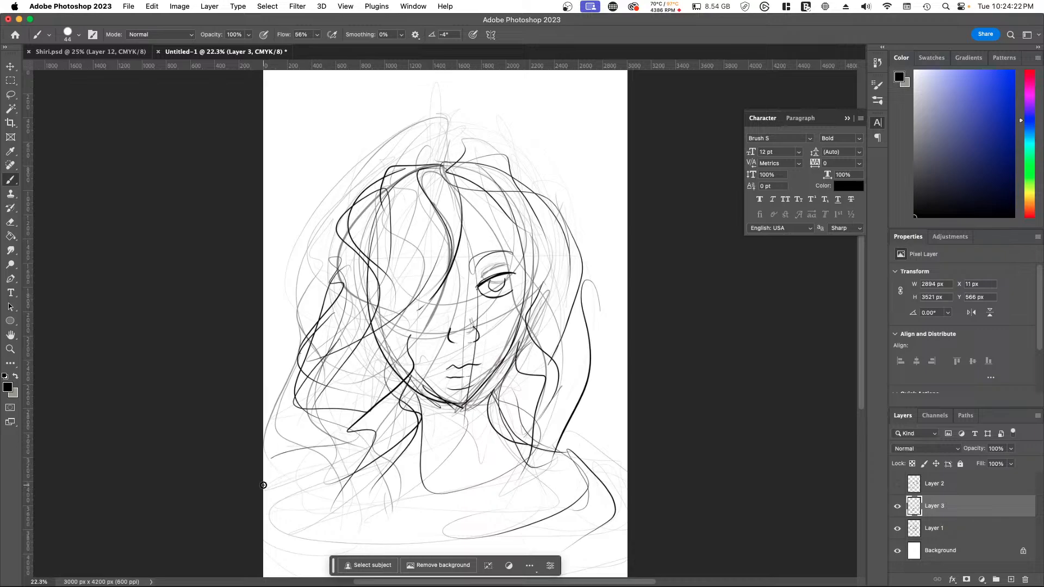
left_click_drag(386, 483, 263, 513)
left_click_drag(271, 510, 400, 522)
left_click_drag(489, 510, 584, 483)
mouse_move(570, 452)
left_mouse_down()
mouse_move(599, 475)
mouse_move(550, 534)
left_mouse_up()
mouse_move(348, 500)
left_mouse_down()
mouse_move(324, 447)
mouse_move(365, 501)
left_mouse_up()
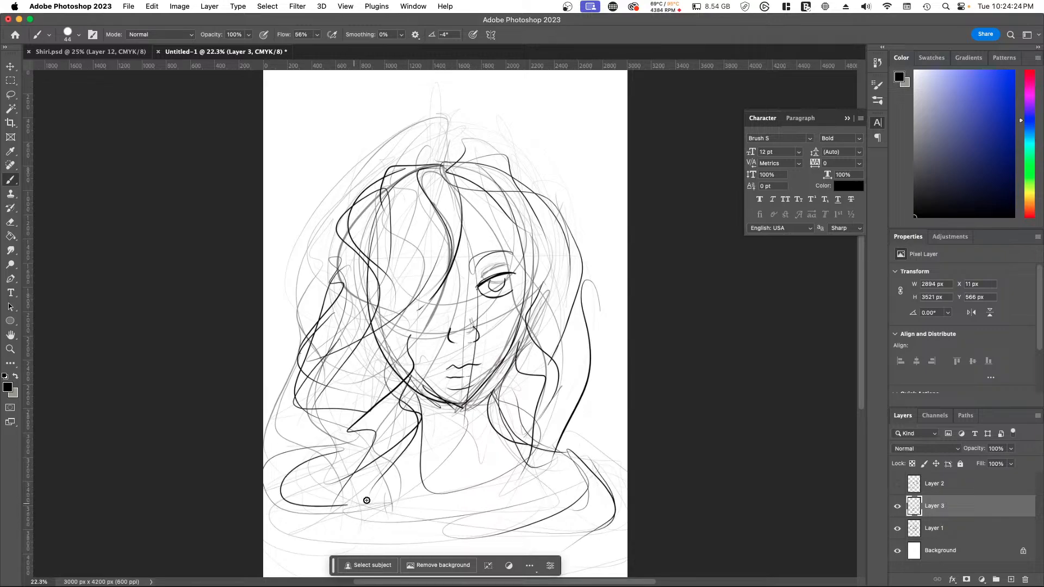
mouse_move(321, 448)
left_mouse_down()
mouse_move(290, 506)
mouse_move(576, 507)
mouse_move(590, 450)
mouse_move(627, 507)
mouse_move(292, 506)
mouse_move(514, 515)
left_mouse_up()
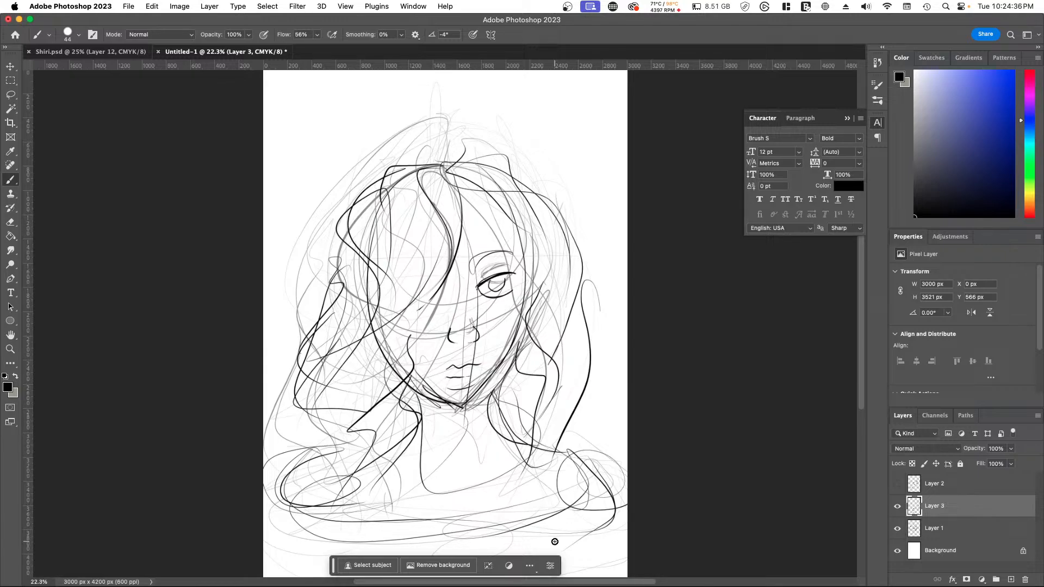
Step: Compare the drawing with and without the Layer 1 construction sketch, and leave Layer 1 hidden
left_click(897, 529)
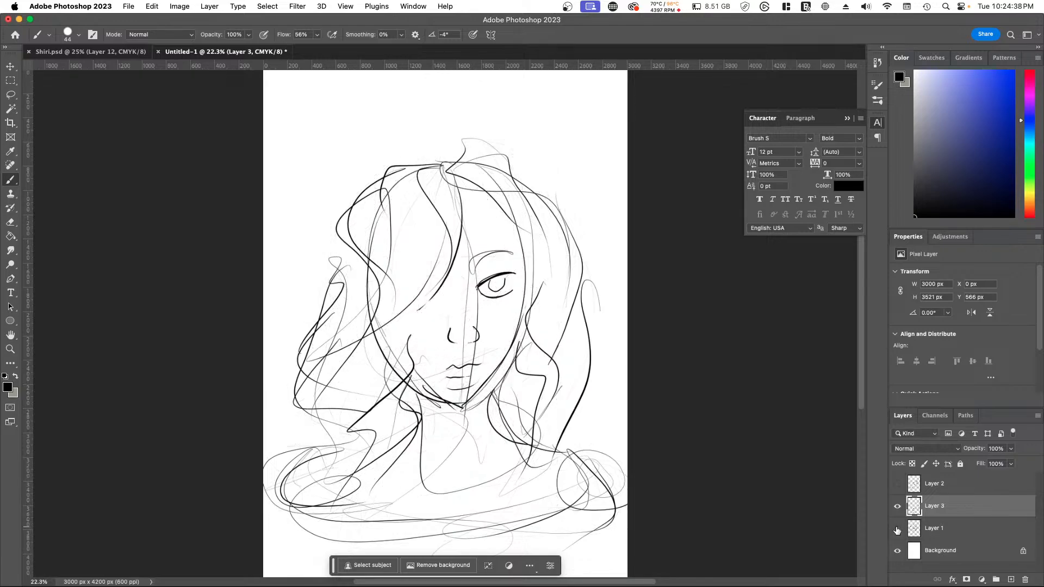
left_click(897, 529)
left_click(896, 529)
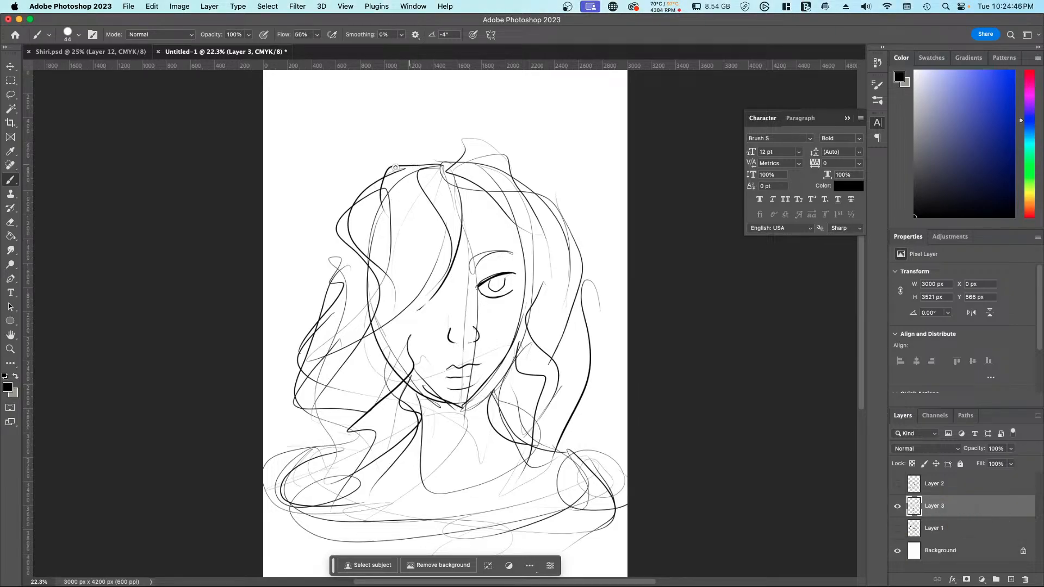
Step: Layer overlapping curly strands down the hair's left outer edge, from the crown to the shoulder collar
mouse_move(396, 167)
left_mouse_down()
mouse_move(361, 225)
mouse_move(358, 192)
mouse_move(335, 306)
left_mouse_up()
mouse_move(333, 248)
left_mouse_down()
mouse_move(330, 305)
mouse_move(309, 318)
left_mouse_up()
left_click_drag(338, 283, 318, 384)
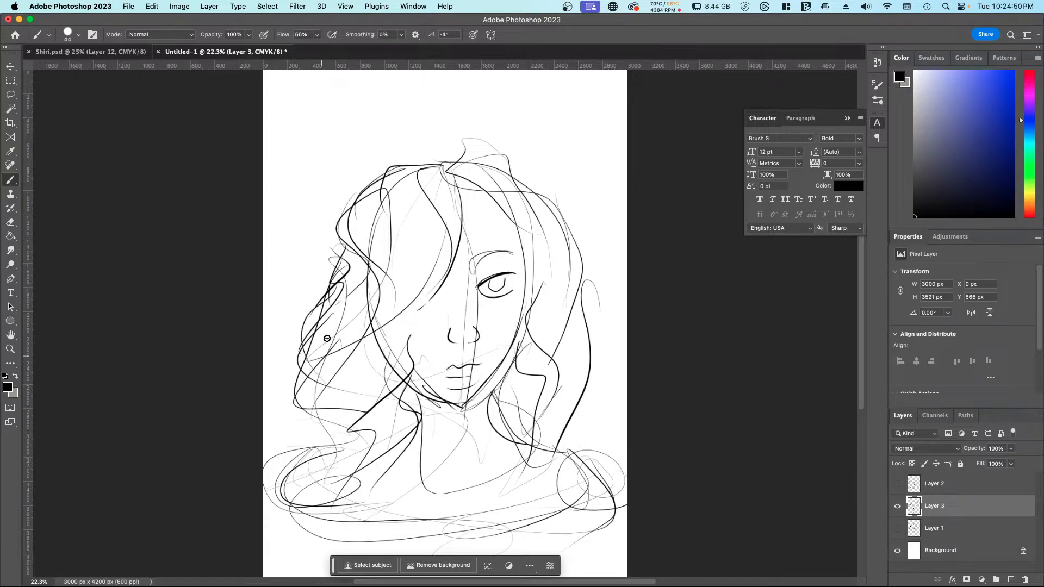
mouse_move(333, 313)
left_mouse_down()
mouse_move(310, 335)
mouse_move(310, 430)
left_mouse_up()
left_click_drag(321, 386, 344, 483)
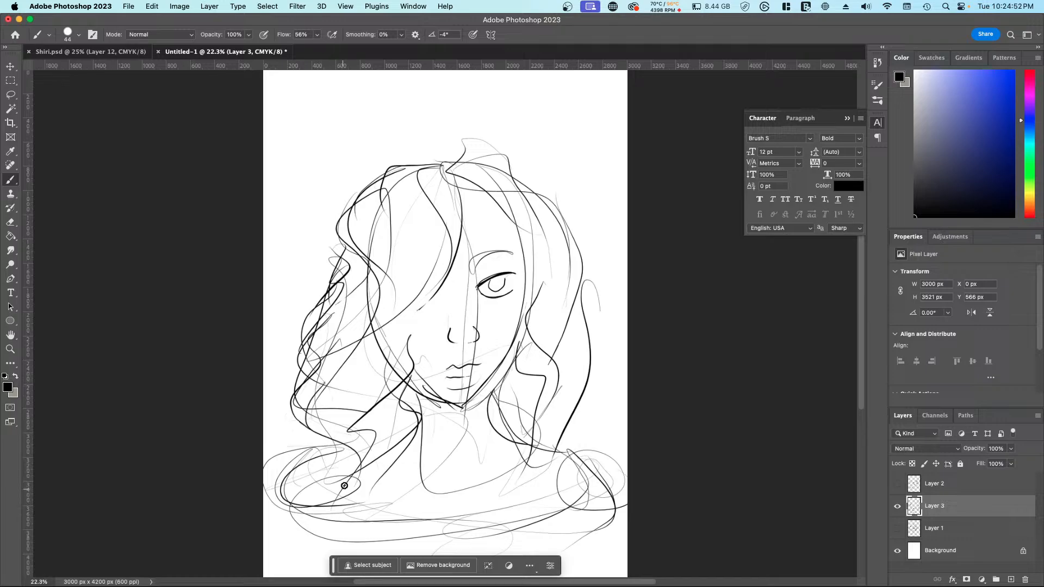
left_click_drag(333, 422, 318, 503)
left_click_drag(319, 460, 347, 532)
Step: Add long wavy strands from the parting over the covered side of the face down to the neck
mouse_move(367, 466)
left_mouse_down()
mouse_move(408, 431)
mouse_move(393, 351)
mouse_move(400, 380)
mouse_move(410, 353)
mouse_move(395, 285)
mouse_move(459, 225)
left_mouse_up()
mouse_move(443, 171)
left_mouse_down()
mouse_move(395, 323)
mouse_move(401, 383)
left_mouse_up()
mouse_move(439, 256)
left_mouse_down()
mouse_move(419, 287)
mouse_move(409, 416)
left_mouse_up()
mouse_move(433, 207)
left_mouse_down()
mouse_move(407, 267)
mouse_move(380, 421)
left_mouse_up()
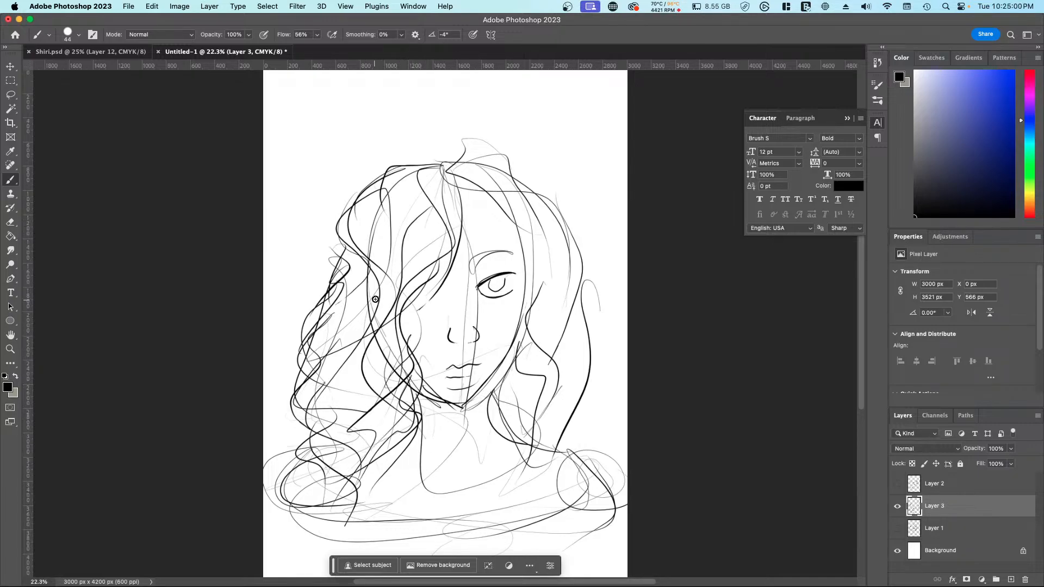
Step: Fill the hair on the covered side of the face with wavy strands from the parting down past the cheek
left_click_drag(375, 300, 375, 462)
mouse_move(416, 209)
left_mouse_down()
mouse_move(420, 239)
mouse_move(388, 305)
left_mouse_up()
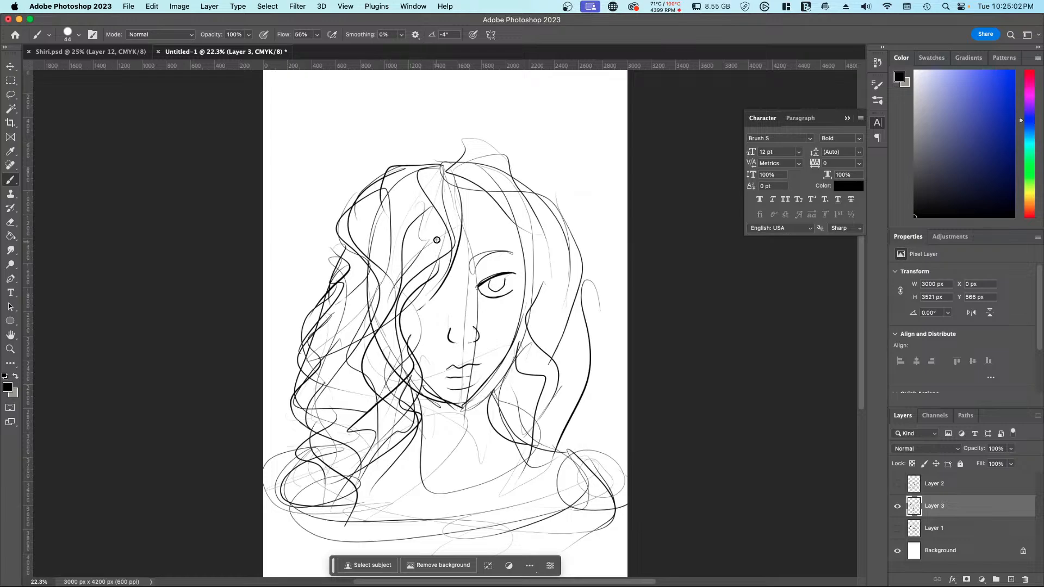
left_click_drag(438, 230, 395, 317)
mouse_move(445, 170)
left_mouse_down()
mouse_move(426, 275)
mouse_move(400, 319)
mouse_move(396, 279)
mouse_move(394, 300)
left_mouse_up()
left_click_drag(413, 188, 378, 292)
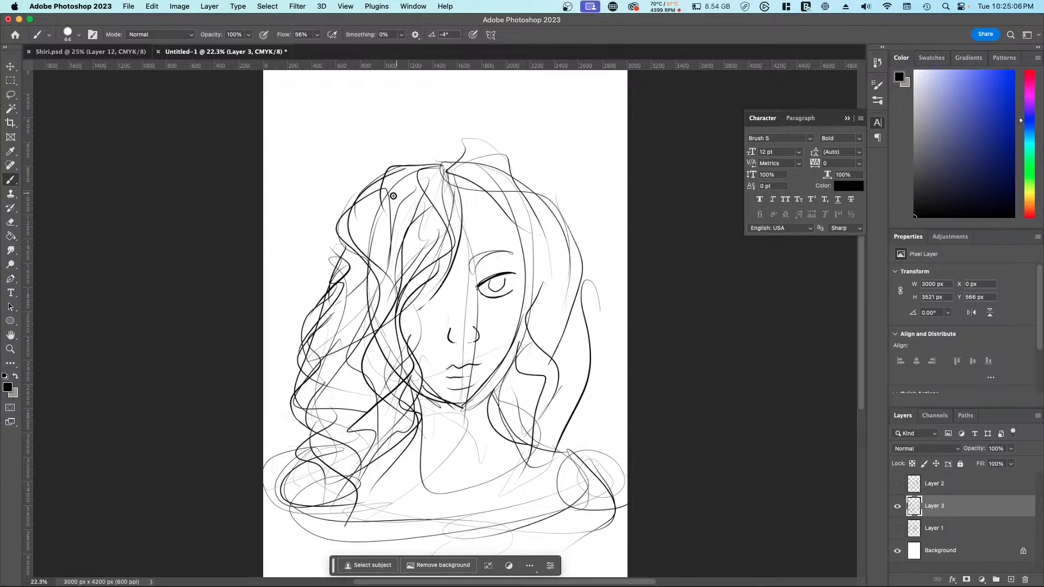
left_click_drag(393, 195, 369, 260)
Step: Thicken the lower left curls with overlapping strands down to the shoulder, and add one strand from the crown
left_click_drag(356, 302, 318, 384)
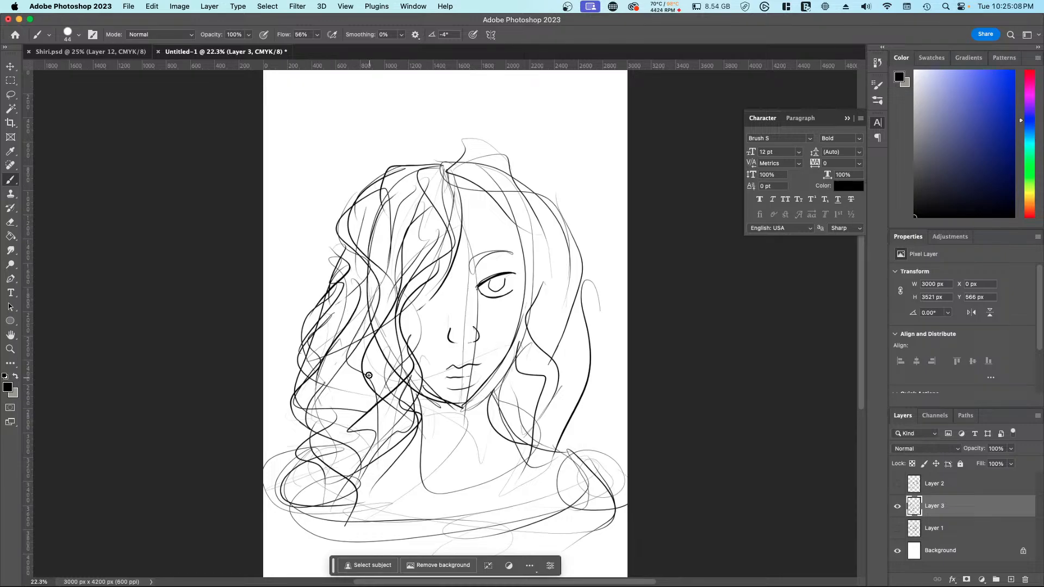
left_click_drag(348, 337, 332, 500)
left_click_drag(343, 369, 357, 436)
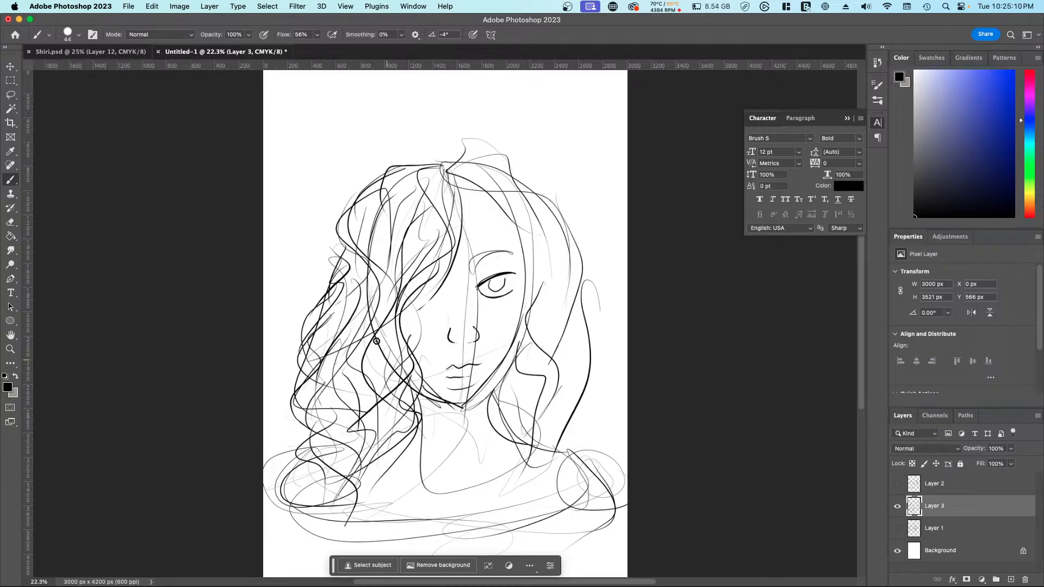
left_click_drag(376, 341, 378, 456)
left_click_drag(433, 163, 373, 292)
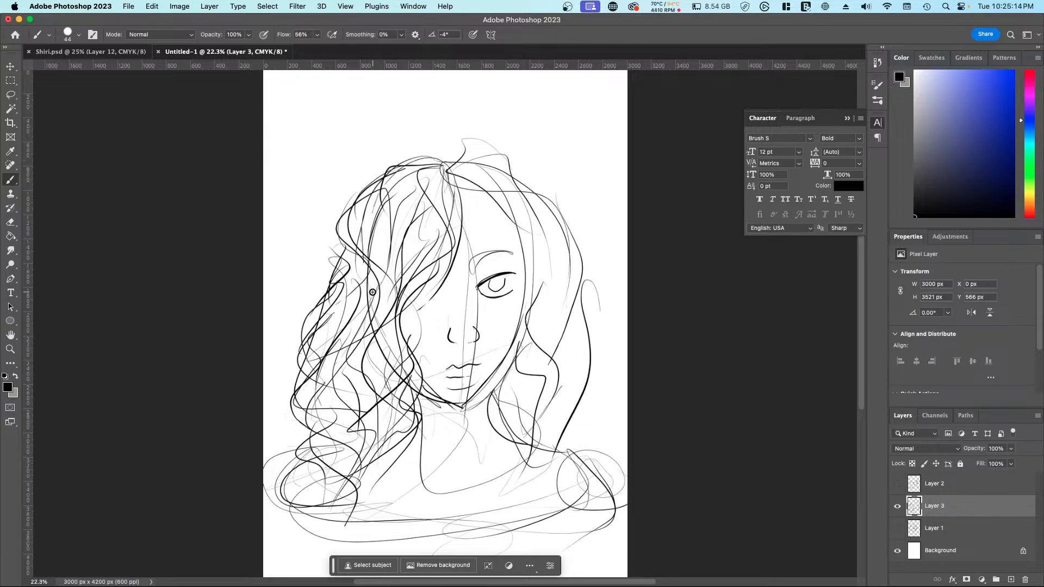
Step: Sweep wavy strands from the parting over the right side of the head, past the visible eye to the right shoulder
left_click_drag(446, 171, 514, 190)
mouse_move(471, 148)
left_mouse_down()
mouse_move(545, 197)
mouse_move(581, 273)
left_mouse_up()
mouse_move(509, 185)
left_mouse_down()
mouse_move(495, 197)
mouse_move(554, 272)
left_mouse_up()
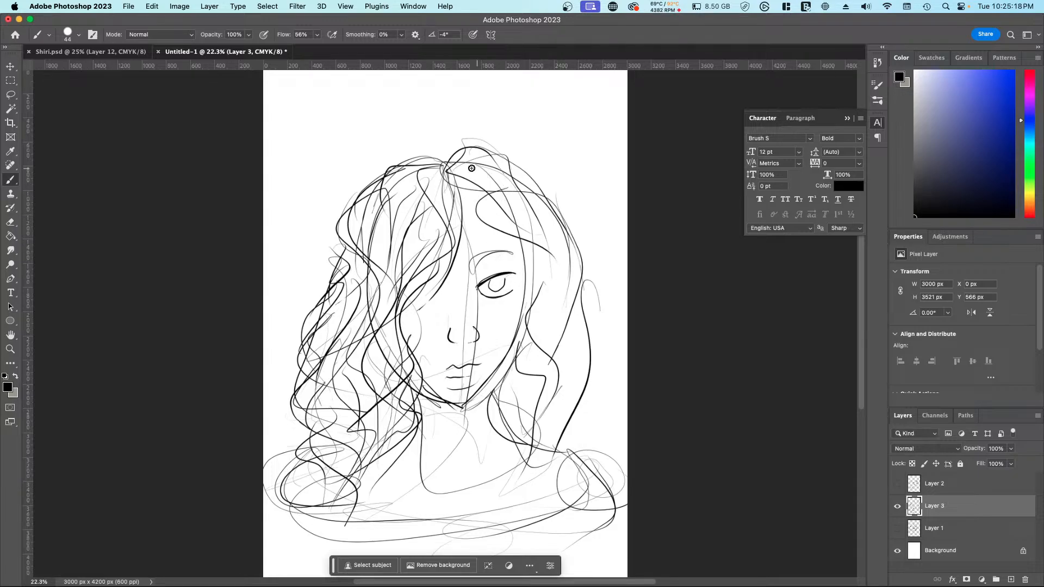
mouse_move(446, 172)
left_mouse_down()
mouse_move(458, 216)
mouse_move(555, 260)
mouse_move(506, 344)
mouse_move(557, 387)
left_mouse_up()
left_click_drag(523, 344, 537, 475)
mouse_move(590, 375)
left_mouse_down()
mouse_move(569, 330)
mouse_move(527, 502)
mouse_move(519, 421)
mouse_move(556, 519)
mouse_move(530, 454)
left_mouse_up()
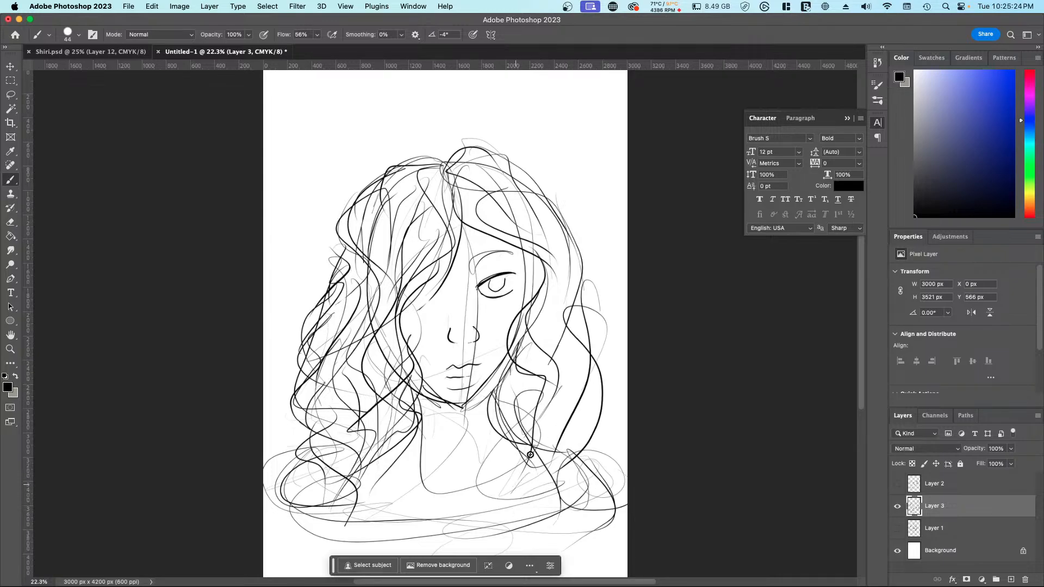
Step: Layer more curly strands into the right side of the hair, from the upper crown down to the collar
mouse_move(530, 341)
left_mouse_down()
mouse_move(510, 405)
mouse_move(529, 511)
left_mouse_up()
mouse_move(533, 375)
left_mouse_down()
mouse_move(545, 416)
mouse_move(507, 514)
left_mouse_up()
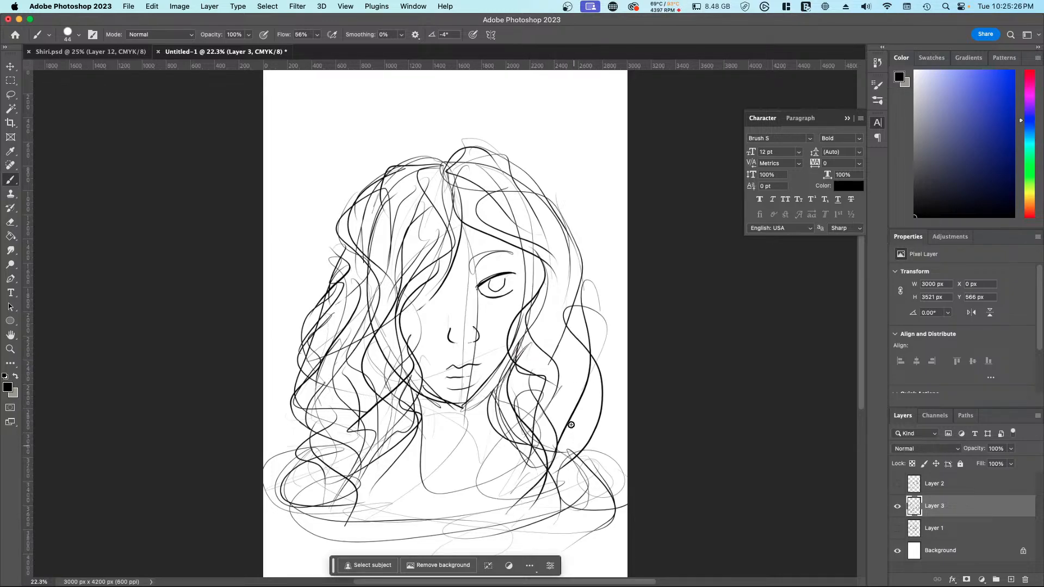
mouse_move(572, 437)
left_mouse_down()
mouse_move(573, 359)
mouse_move(537, 489)
left_mouse_up()
mouse_move(527, 308)
left_mouse_down()
mouse_move(566, 382)
mouse_move(509, 495)
left_mouse_up()
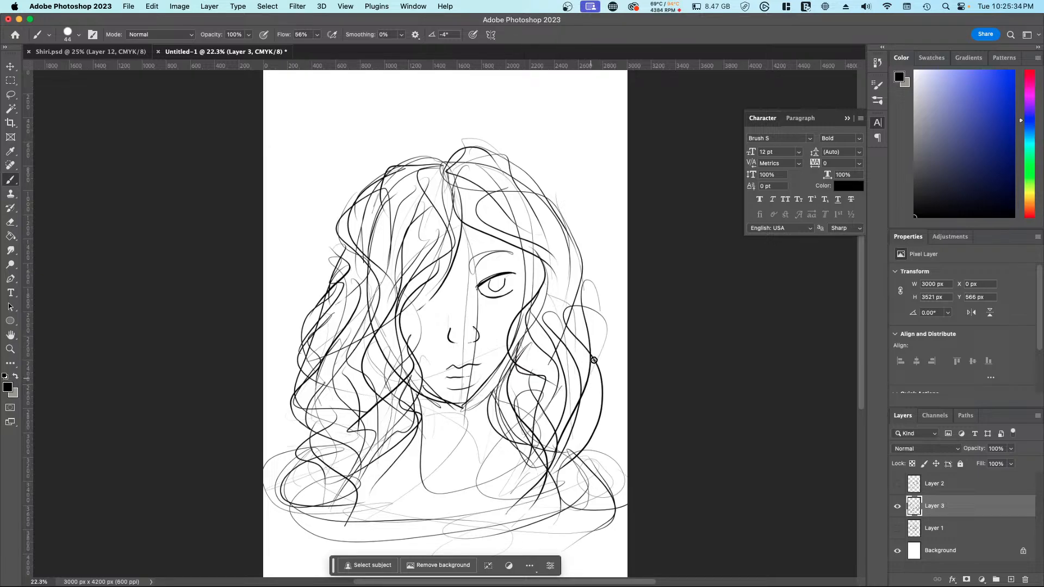
left_click_drag(567, 288, 568, 217)
mouse_move(514, 184)
left_mouse_down()
mouse_move(556, 236)
mouse_move(543, 305)
left_mouse_up()
left_click_drag(519, 203, 555, 314)
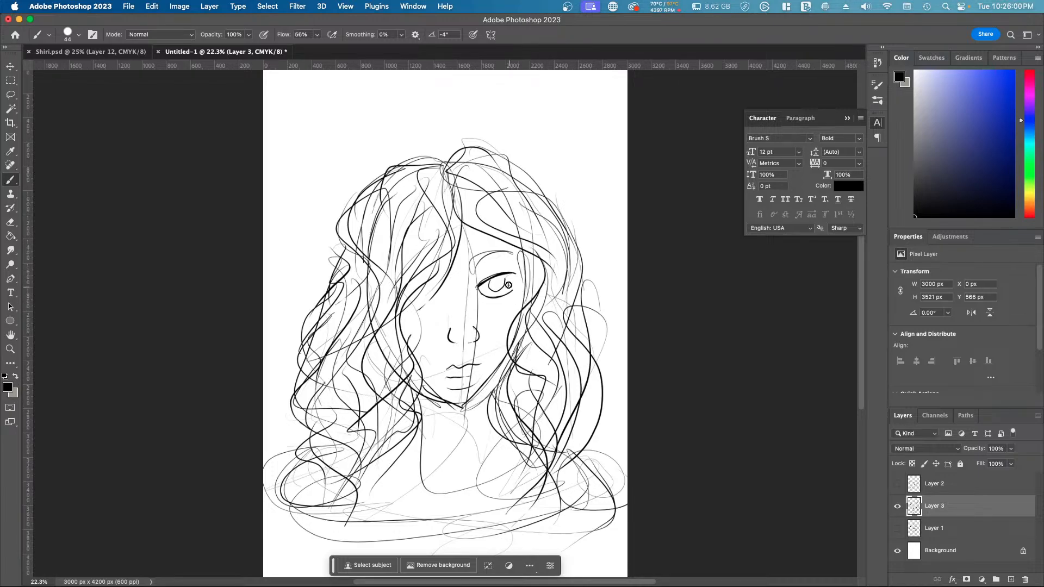
Step: Darken the visible eye's upper lash line and detail its iris and pupil
mouse_move(481, 283)
left_mouse_down()
mouse_move(519, 274)
mouse_move(477, 287)
left_mouse_up()
left_click_drag(477, 286, 519, 270)
mouse_move(511, 271)
left_mouse_down()
mouse_move(520, 270)
mouse_move(497, 292)
left_mouse_up()
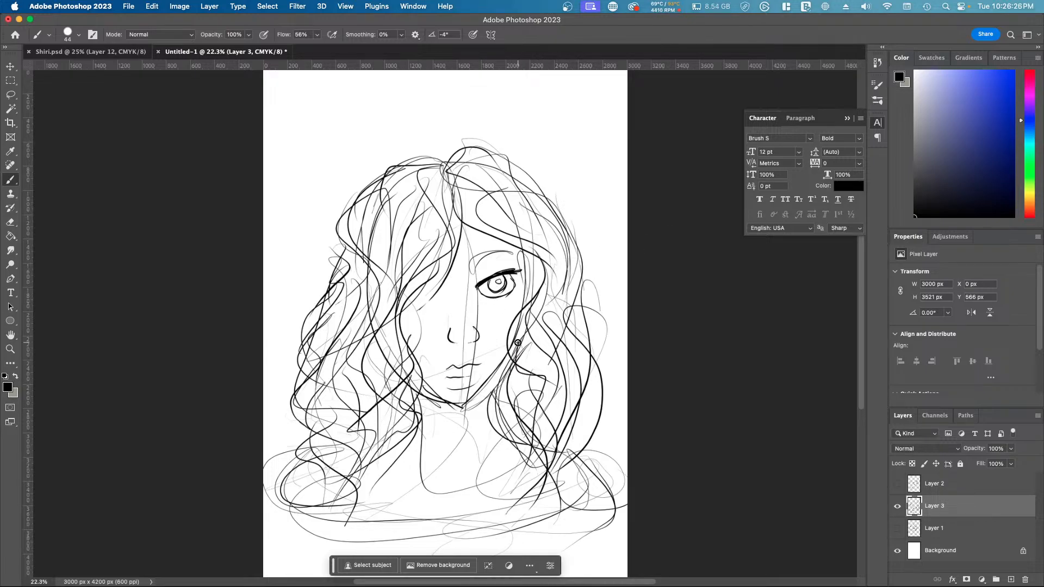
Step: Redraw the nose and lips, and reinforce the jawline down to a lower, pointed chin
mouse_move(456, 329)
left_mouse_down()
mouse_move(454, 347)
mouse_move(457, 326)
mouse_move(475, 325)
left_mouse_up()
mouse_move(474, 362)
left_mouse_down()
mouse_move(462, 374)
mouse_move(468, 358)
left_mouse_up()
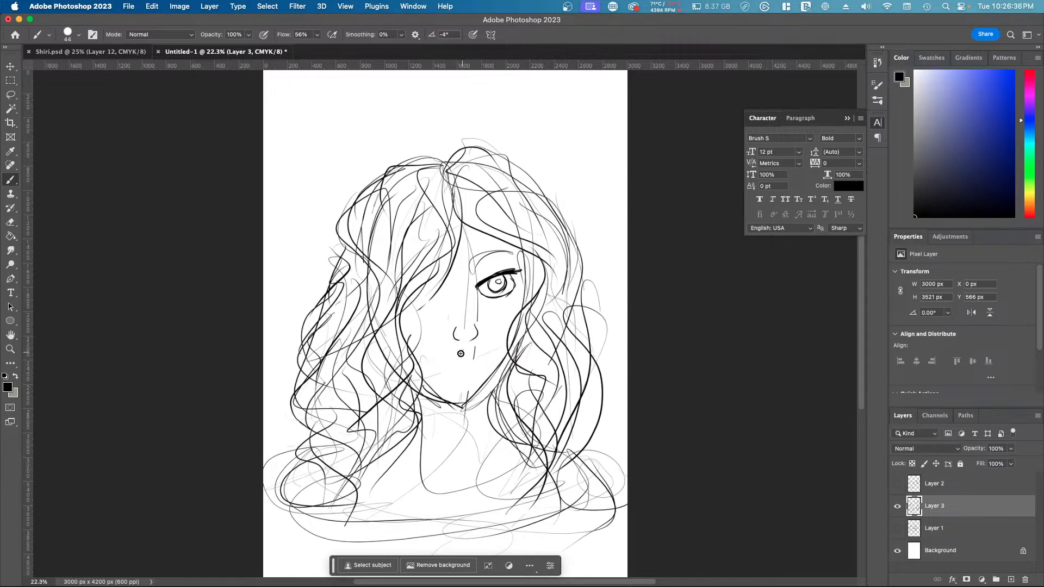
mouse_move(448, 370)
left_mouse_down()
mouse_move(483, 364)
mouse_move(482, 374)
left_mouse_up()
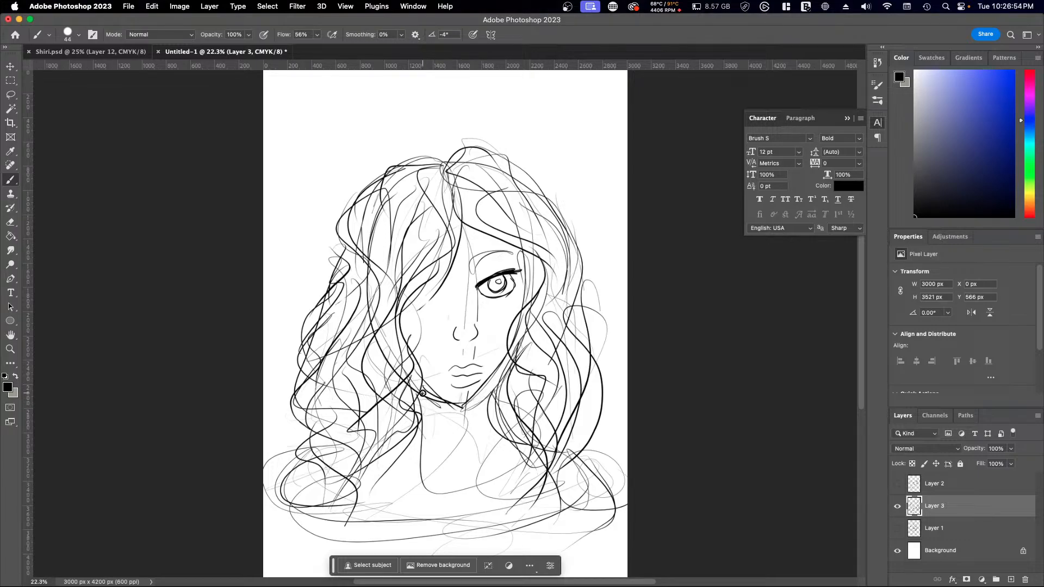
mouse_move(432, 401)
left_mouse_down()
mouse_move(460, 419)
mouse_move(504, 366)
left_mouse_up()
left_click_drag(434, 404, 470, 412)
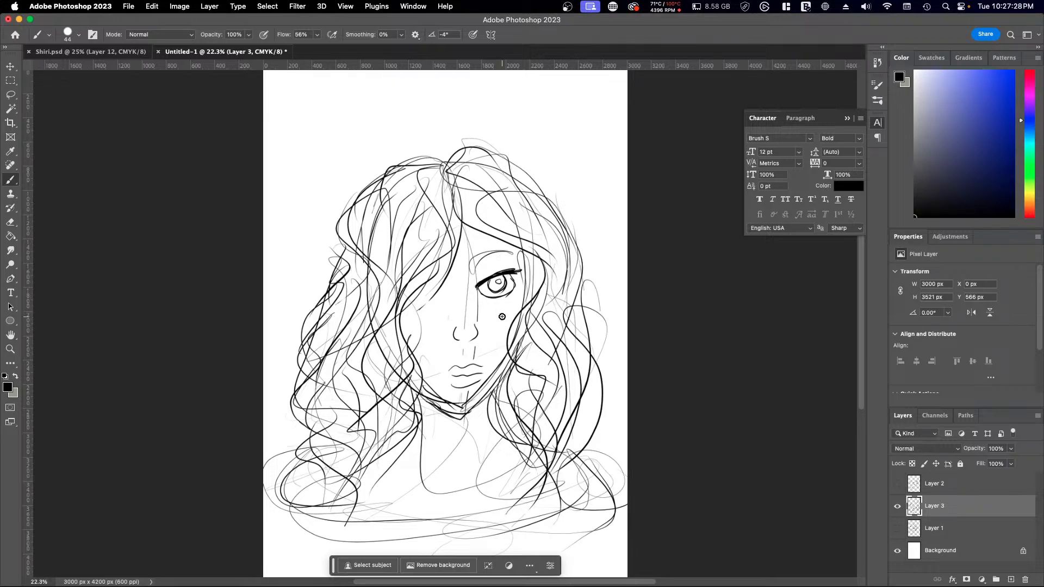
Step: Sketch rounded bust contours below the off-shoulder collar band, reaching toward the page's lower edge
scroll(502, 316, "down", 2)
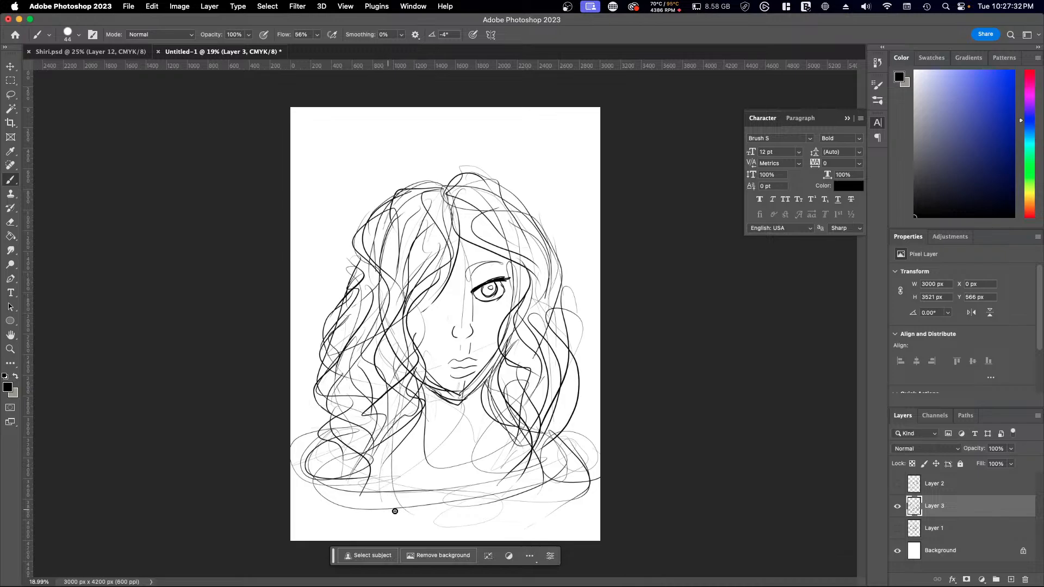
mouse_move(385, 475)
left_mouse_down()
mouse_move(409, 527)
mouse_move(394, 521)
mouse_move(557, 508)
mouse_move(561, 459)
mouse_move(556, 495)
mouse_move(561, 478)
mouse_move(466, 534)
mouse_move(510, 505)
left_mouse_up()
mouse_move(381, 437)
left_mouse_down()
mouse_move(396, 494)
mouse_move(503, 518)
mouse_move(544, 458)
mouse_move(449, 532)
mouse_move(405, 522)
mouse_move(374, 458)
mouse_move(496, 522)
left_mouse_up()
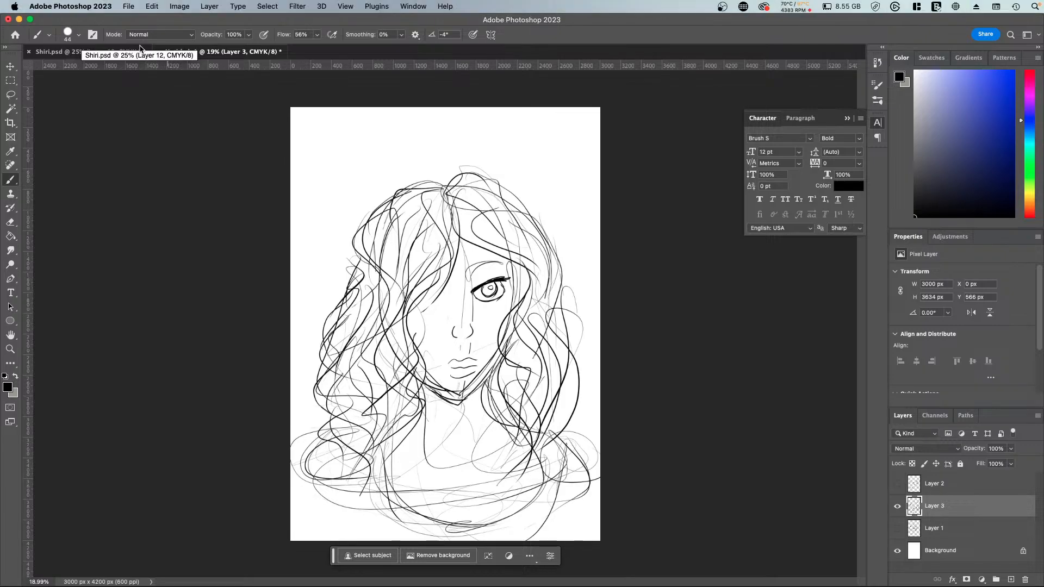
Step: Compare the sketch with the coloured horned character in the other open document, and return to the sketch
left_click(83, 53)
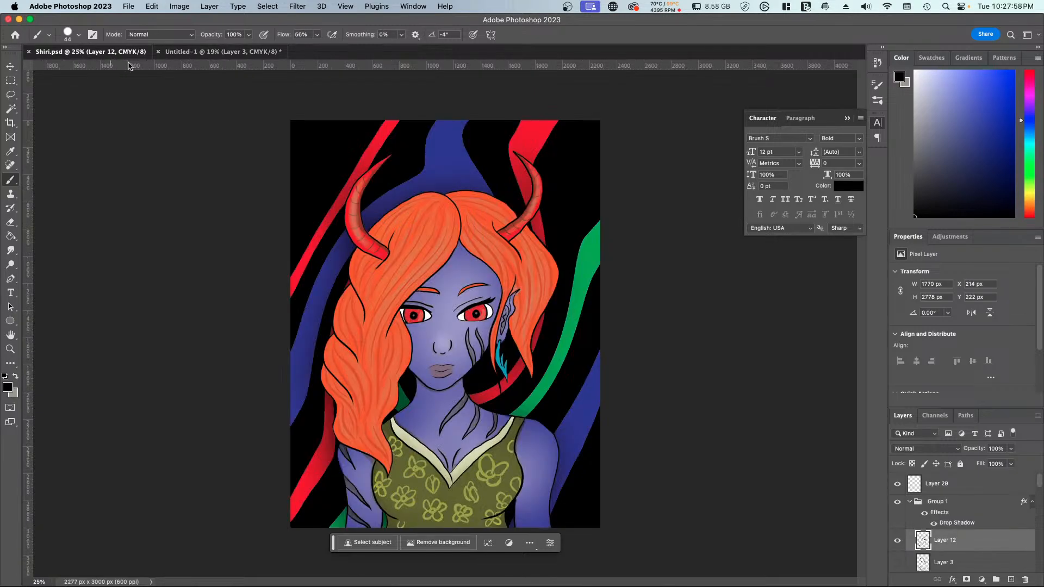
left_click(193, 52)
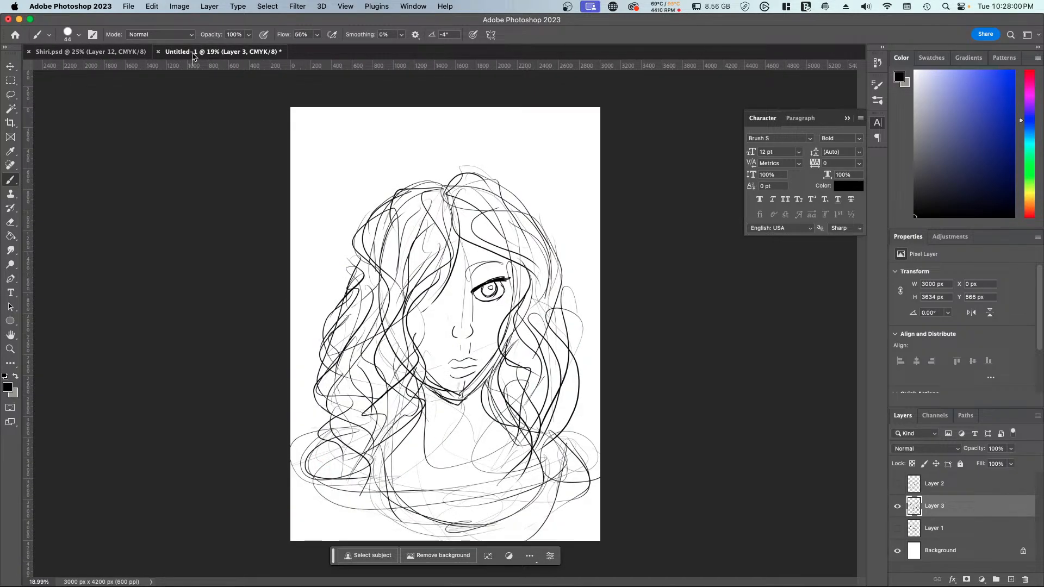